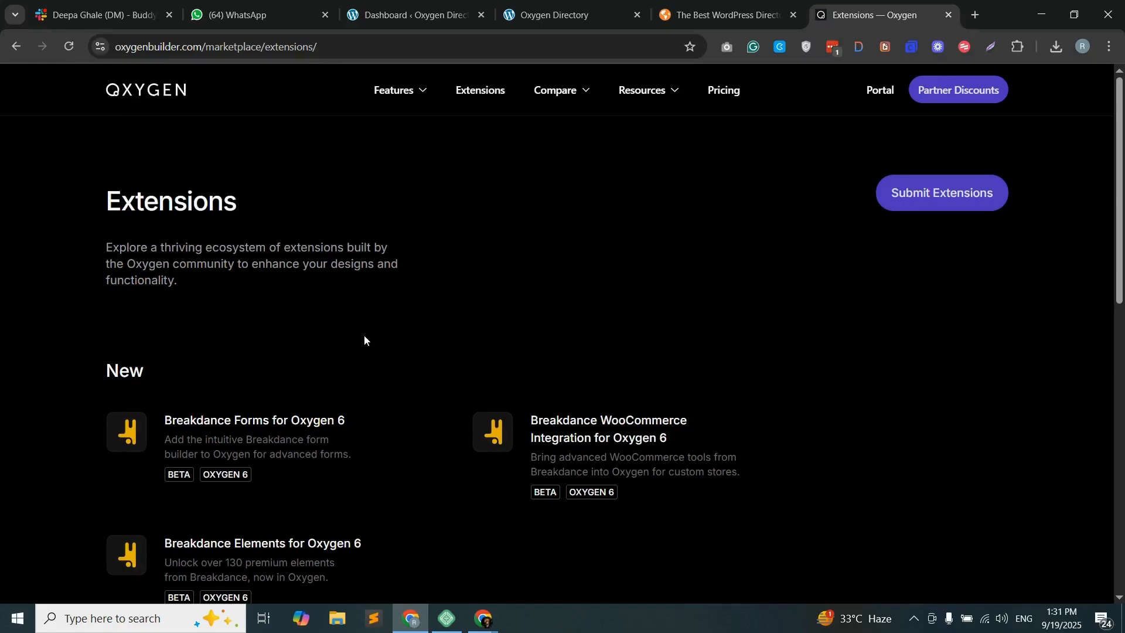
- Review the new extensions in the Oxygen marketplace and the pricing page's Lifetime Bundle offer and customer testimonials
scroll(364, 340, down, 1)
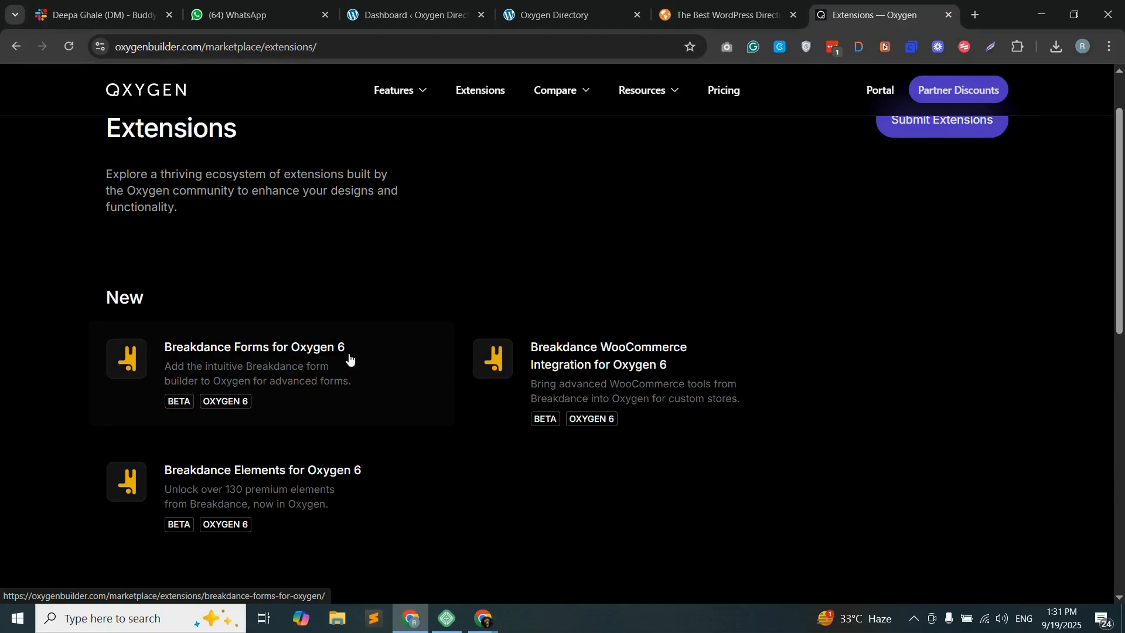
scroll(422, 432, down, 1)
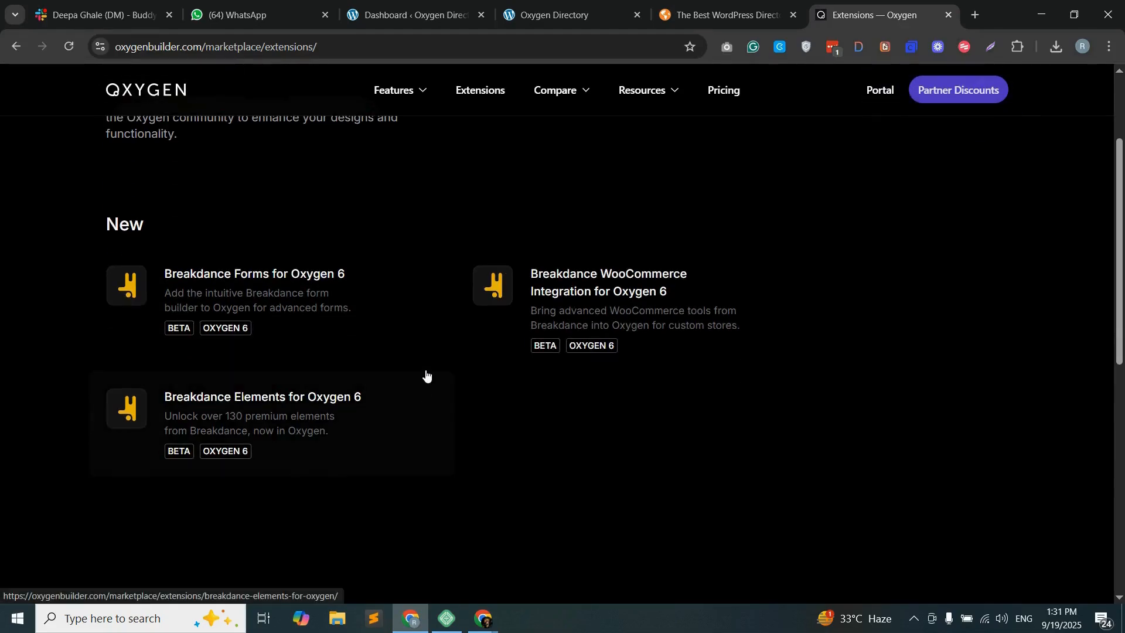
scroll(414, 385, up, 2)
click(726, 91)
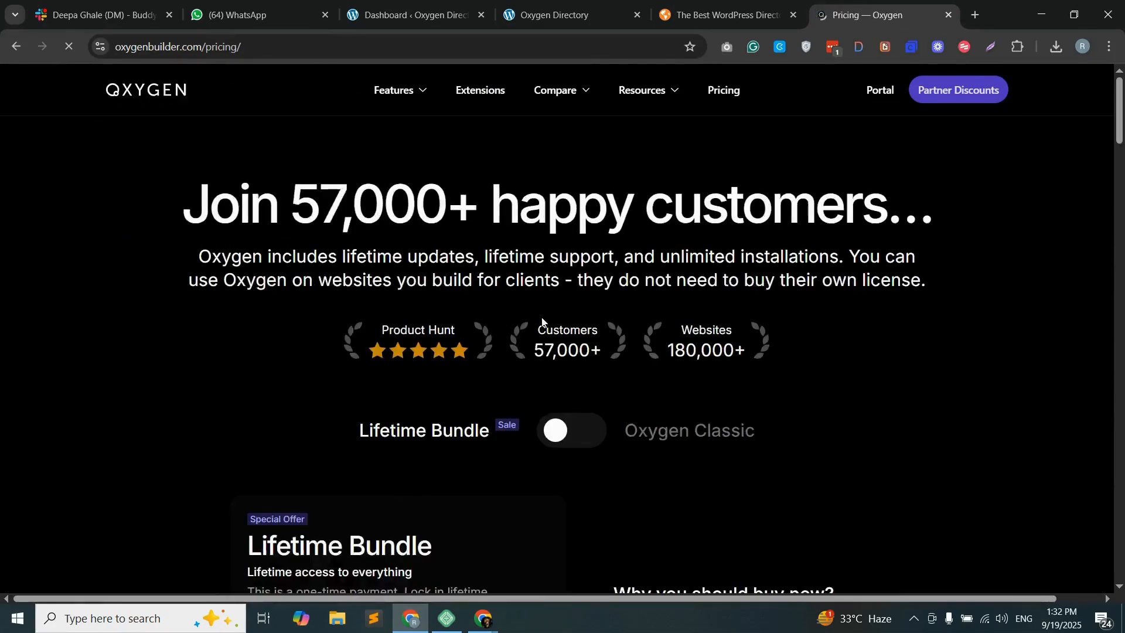
scroll(542, 319, down, 5)
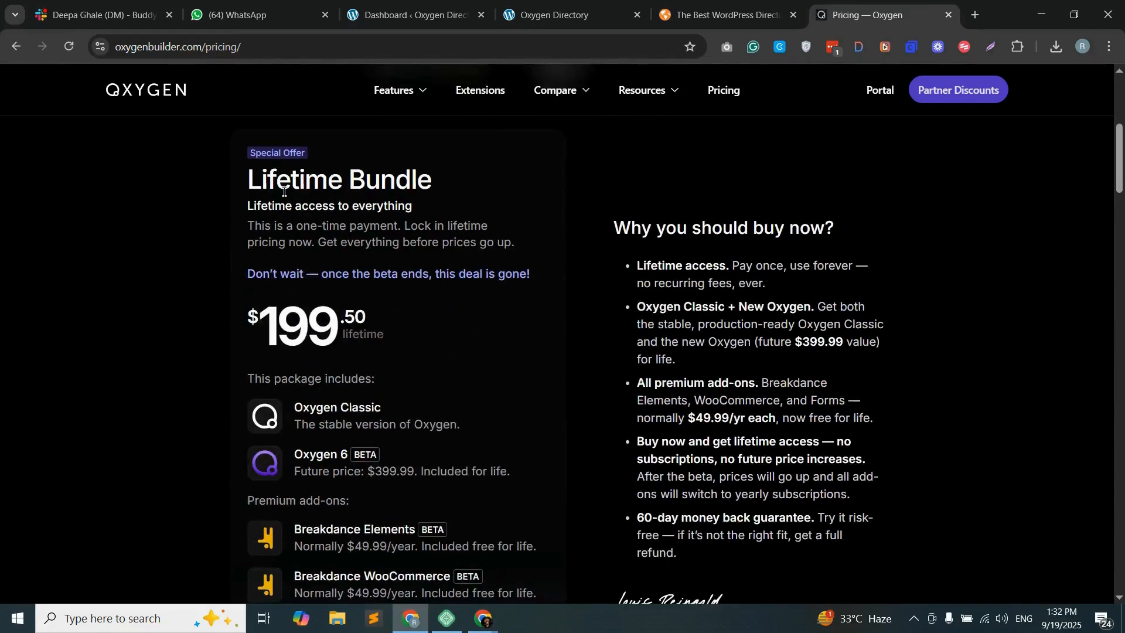
scroll(392, 322, down, 10)
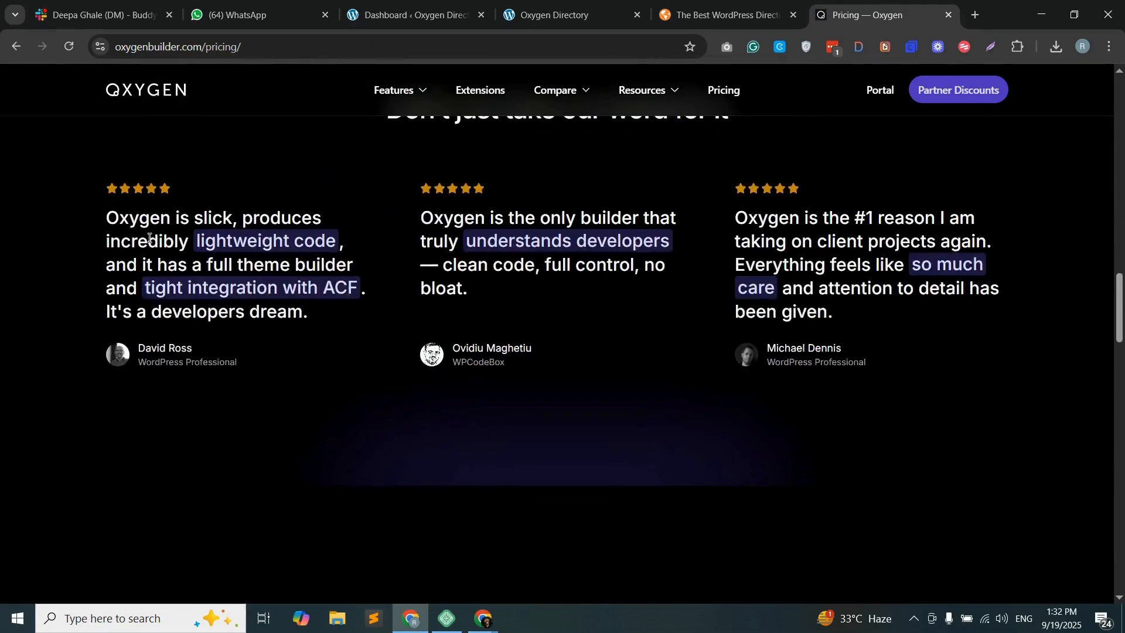
drag(98, 218, 934, 322)
click(964, 346)
scroll(972, 340, up, 6)
scroll(960, 338, up, 10)
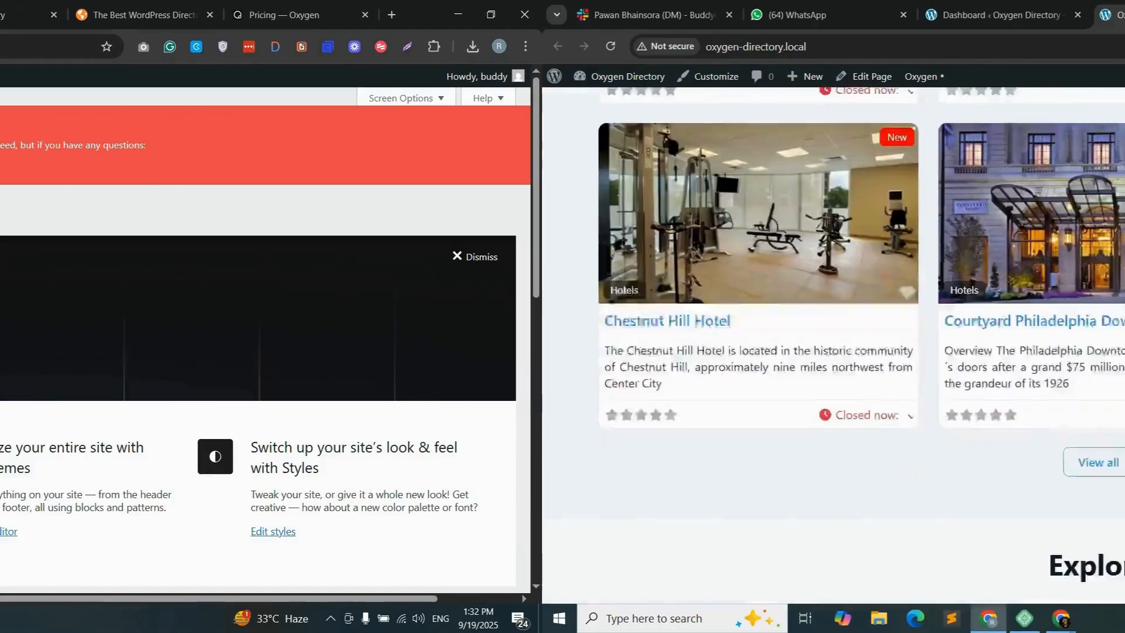
- Look over the Oxygen Directory homepage, including its footer, Explore map, best listings and hero search section
scroll(563, 346, down, 10)
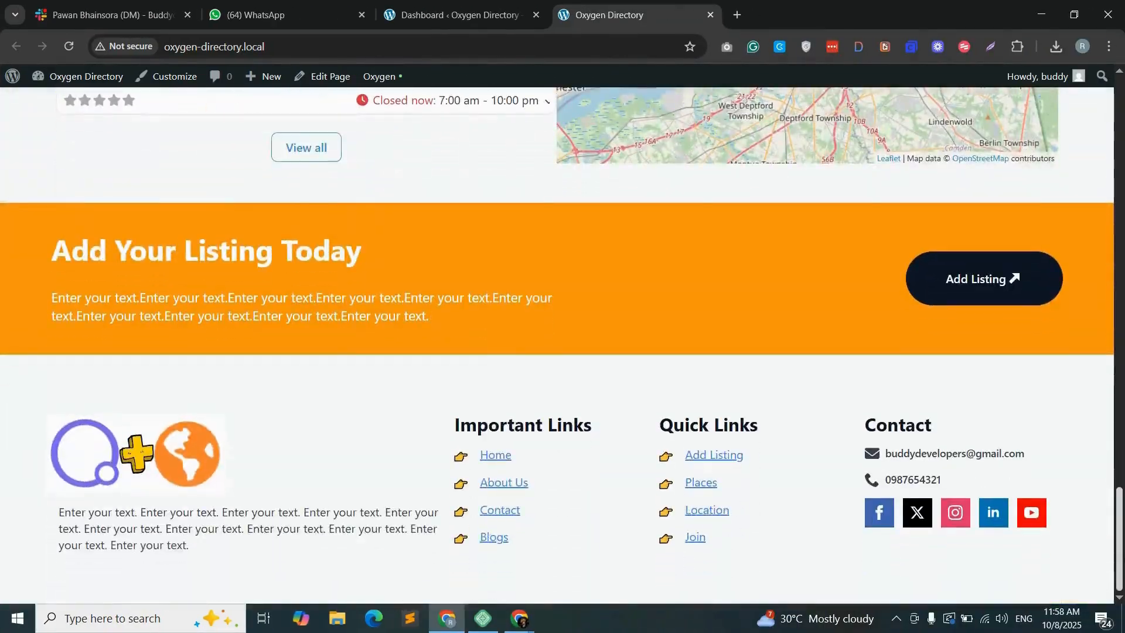
scroll(562, 346, up, 8)
scroll(558, 346, up, 7)
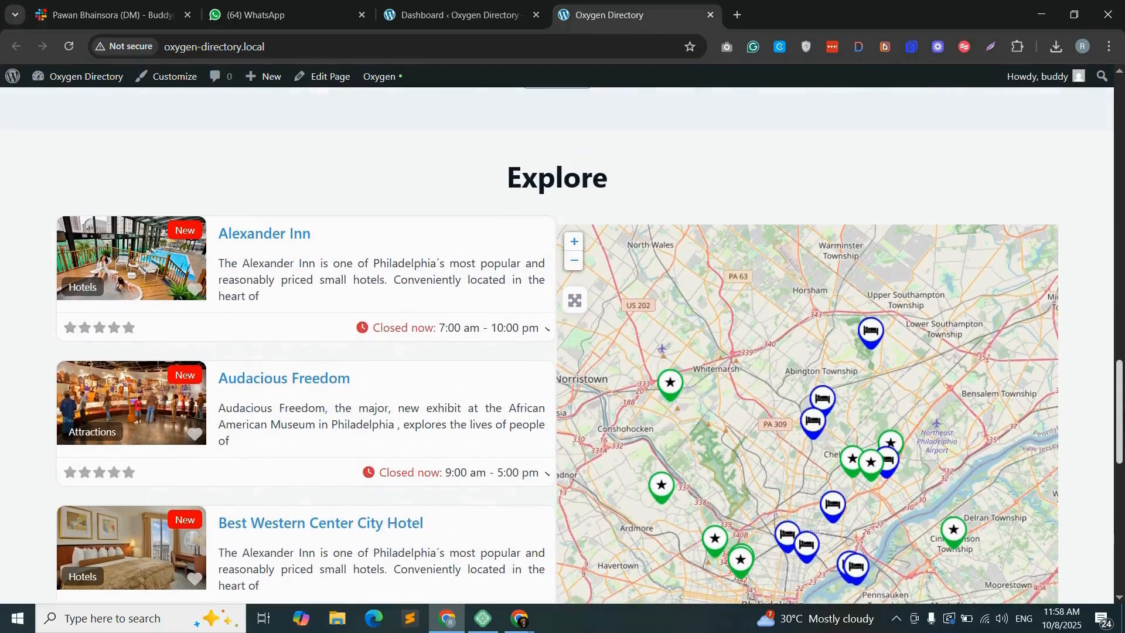
scroll(562, 346, up, 8)
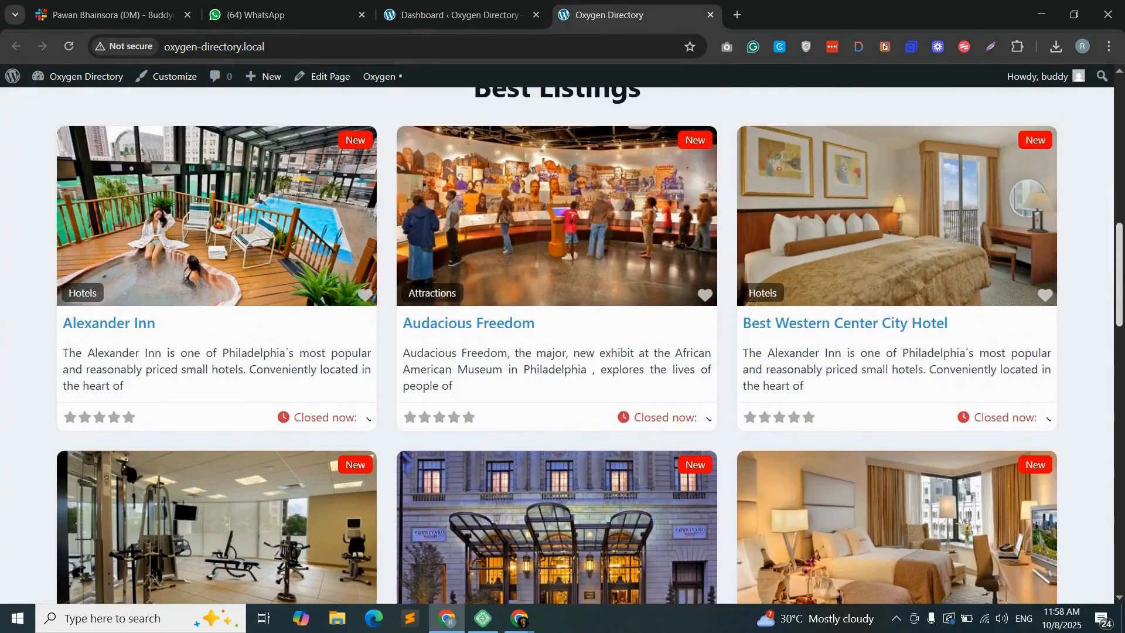
scroll(562, 346, up, 4)
scroll(562, 346, up, 10)
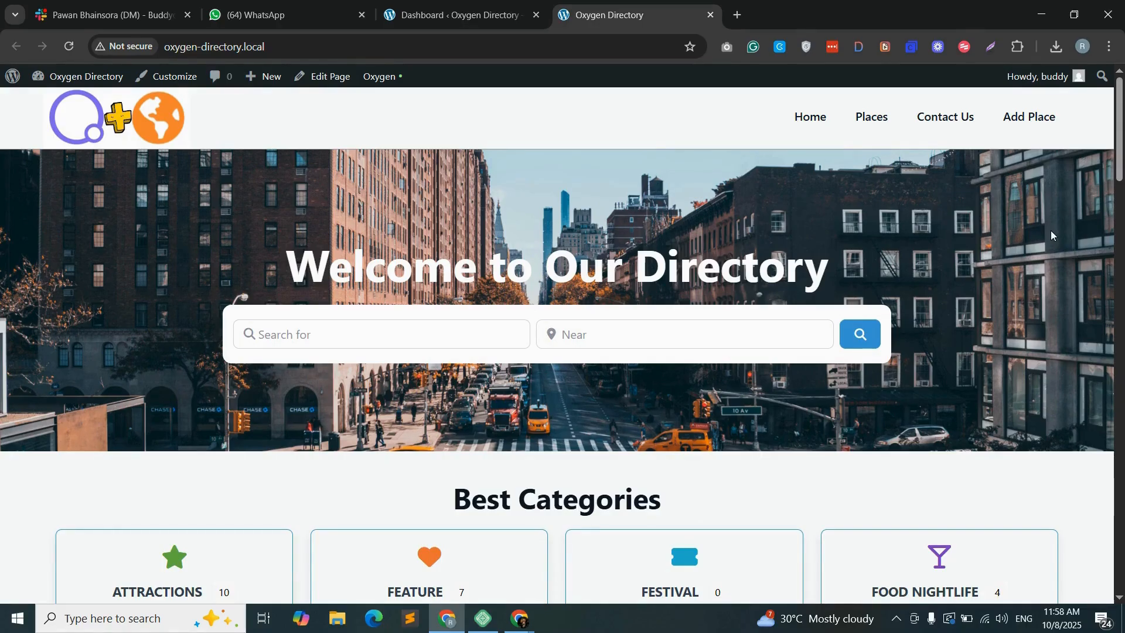
- From the WordPress dashboard, start a new custom Oxygen template titled "GD Archive"
key(ctrl+shift+Tab)
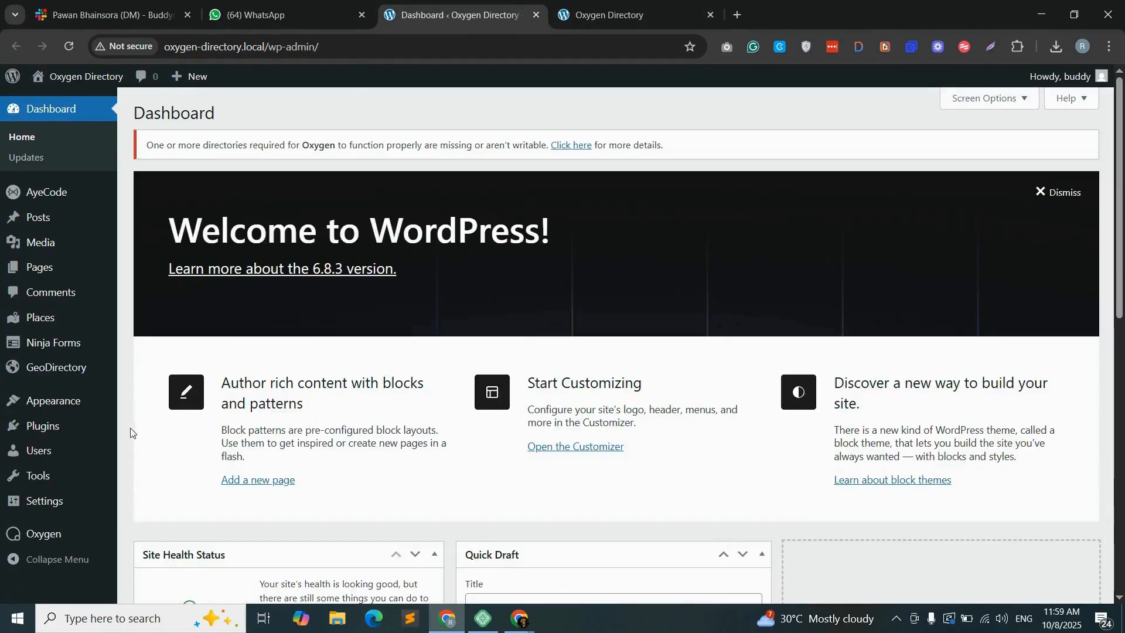
mouse_move(71, 543)
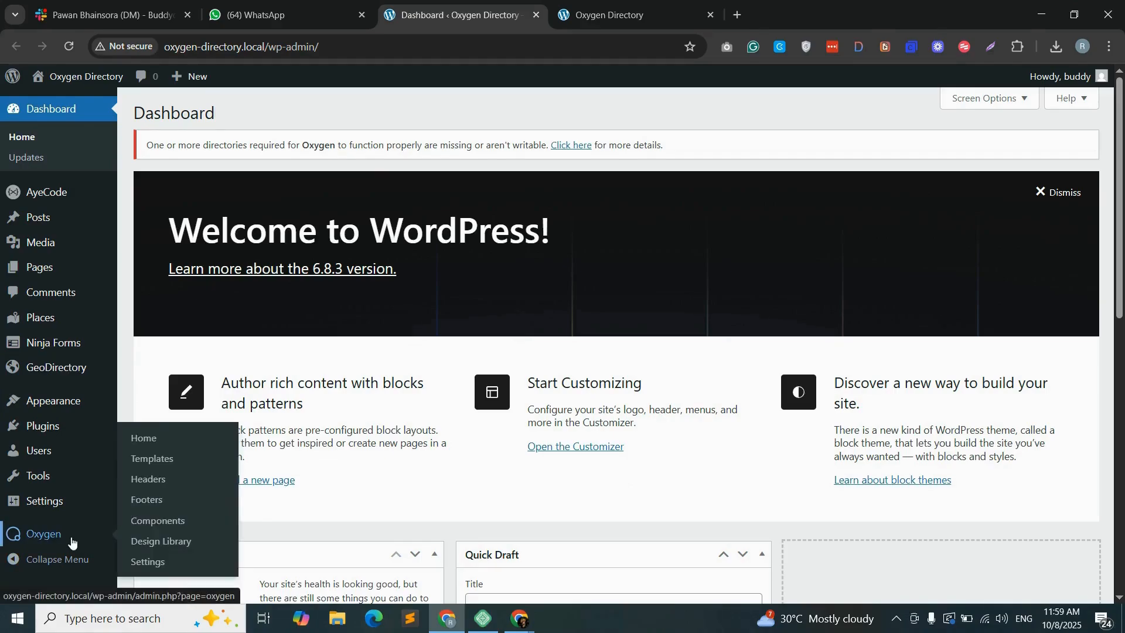
click(164, 464)
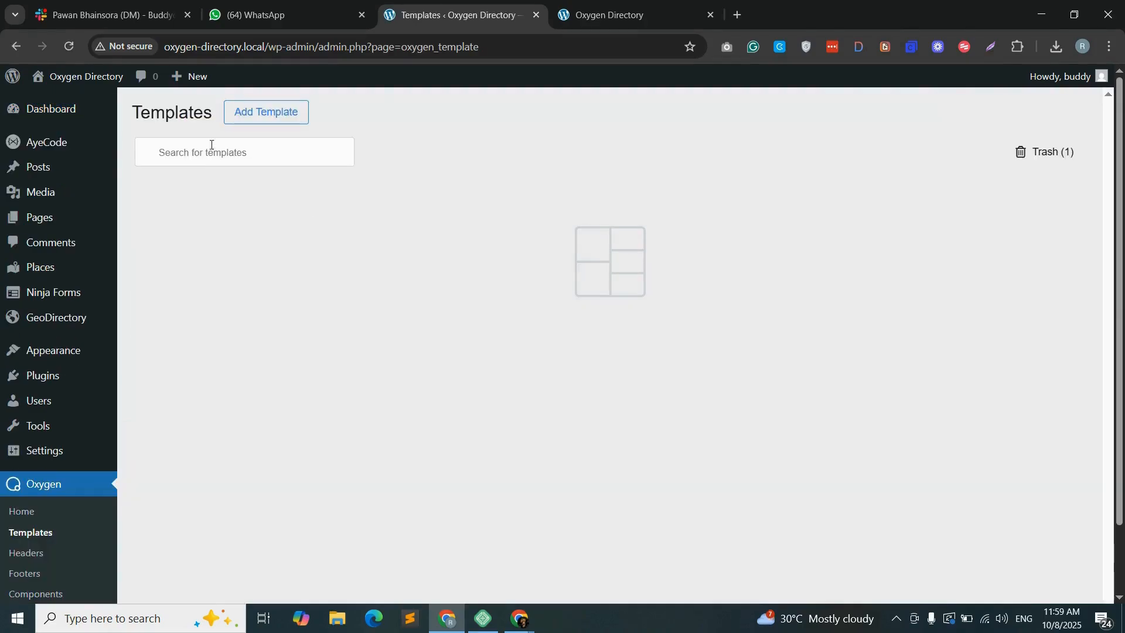
click(270, 116)
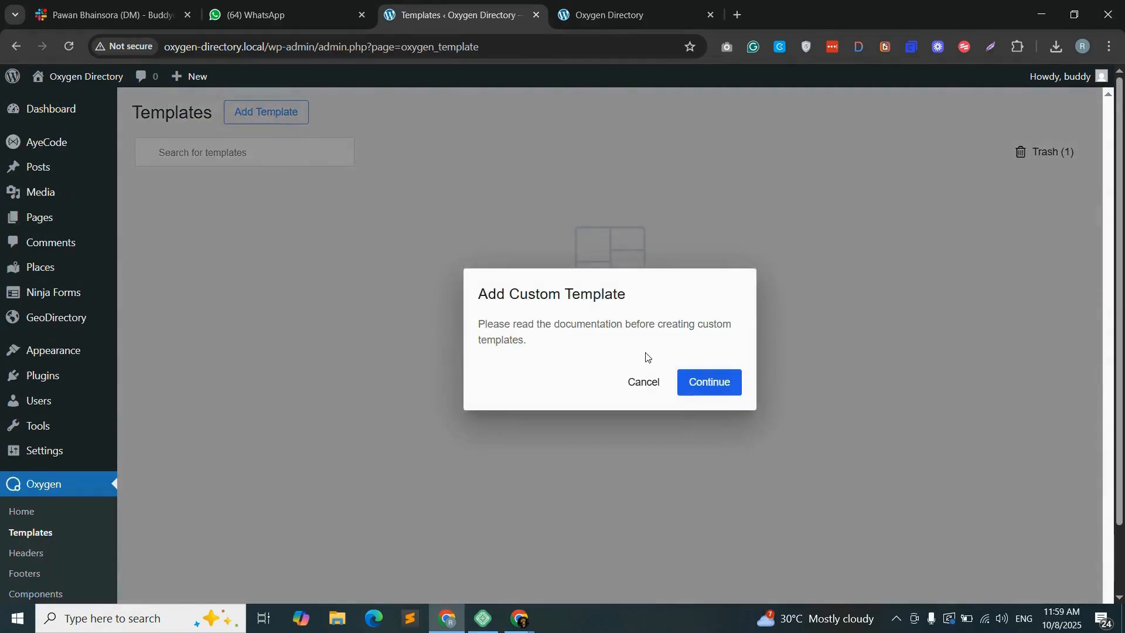
click(712, 384)
text(GD Archive)
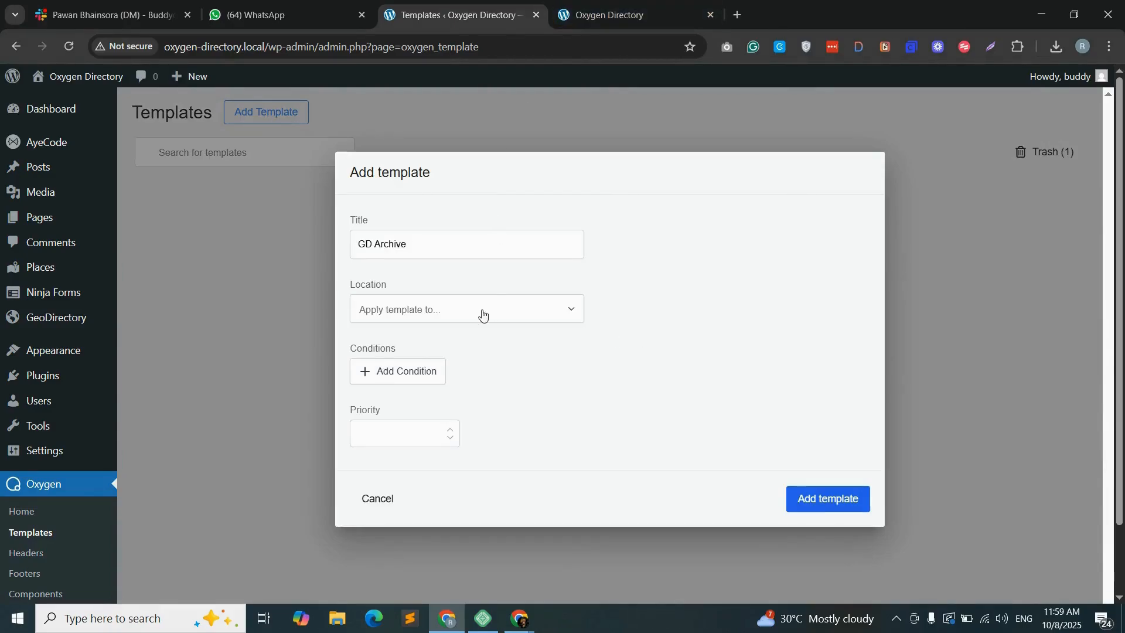
- Set the new template's location to All Archives and add the template
click(461, 312)
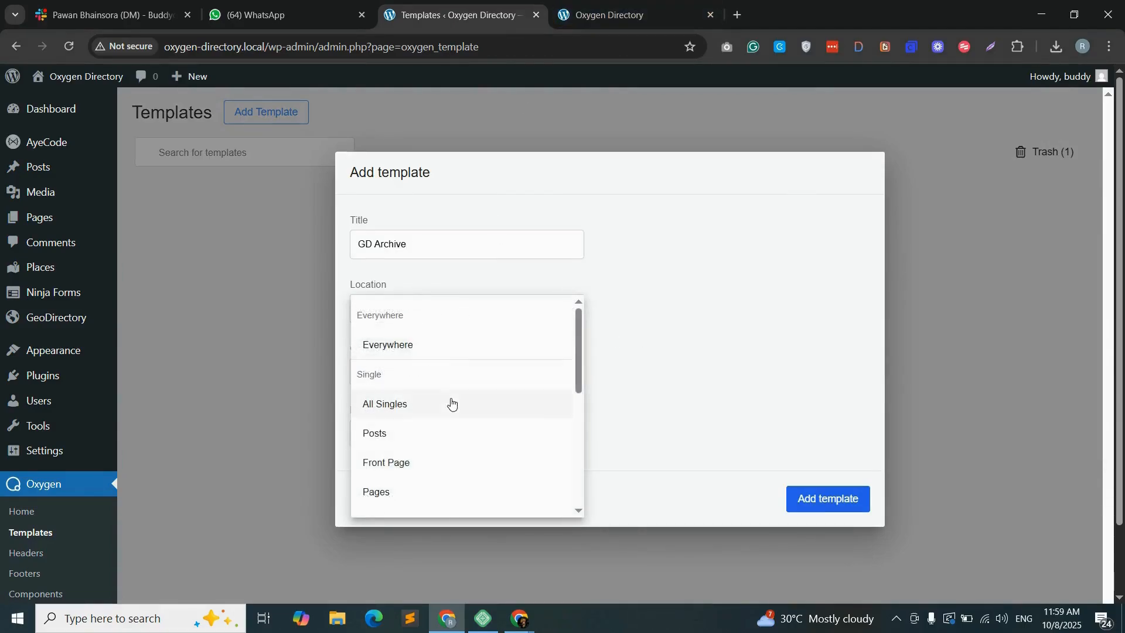
scroll(451, 403, down, 3)
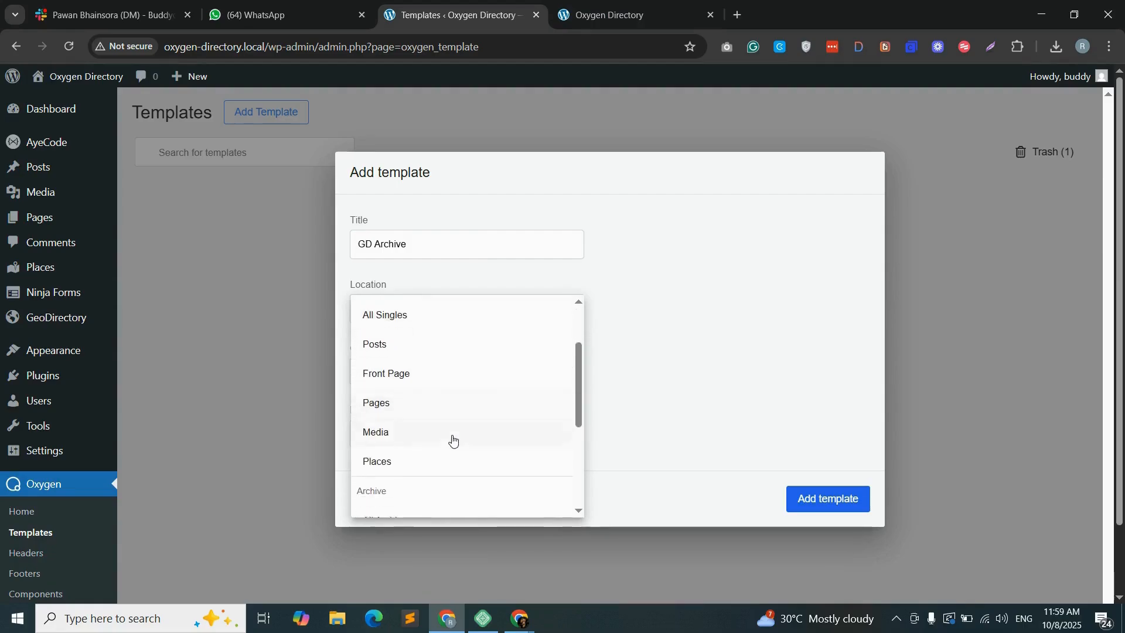
scroll(453, 439, down, 2)
click(430, 470)
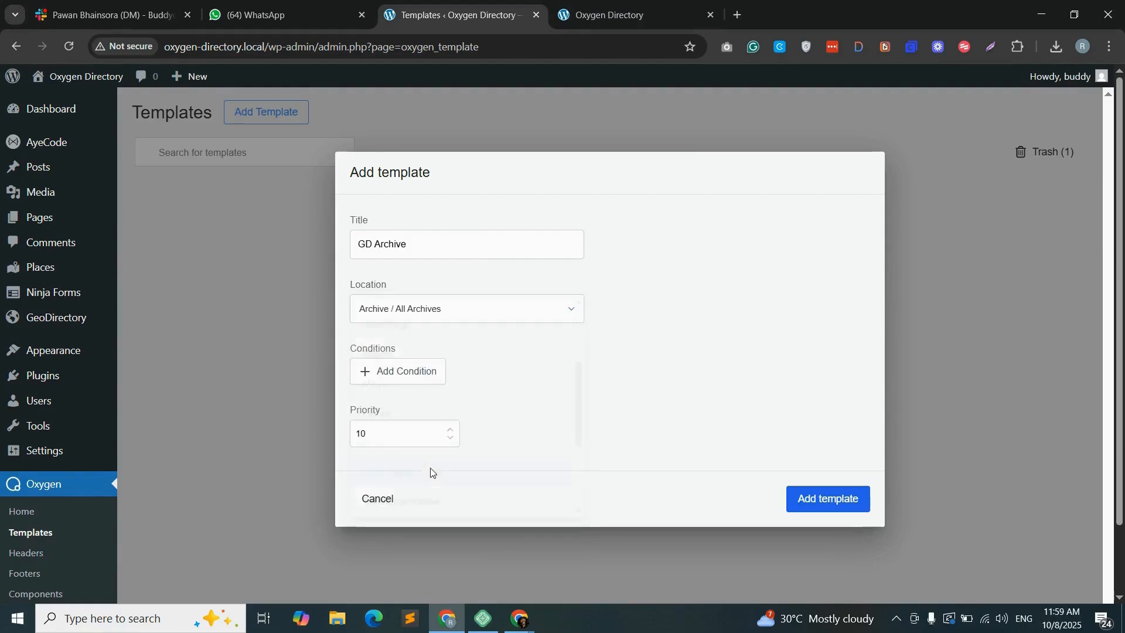
click(828, 499)
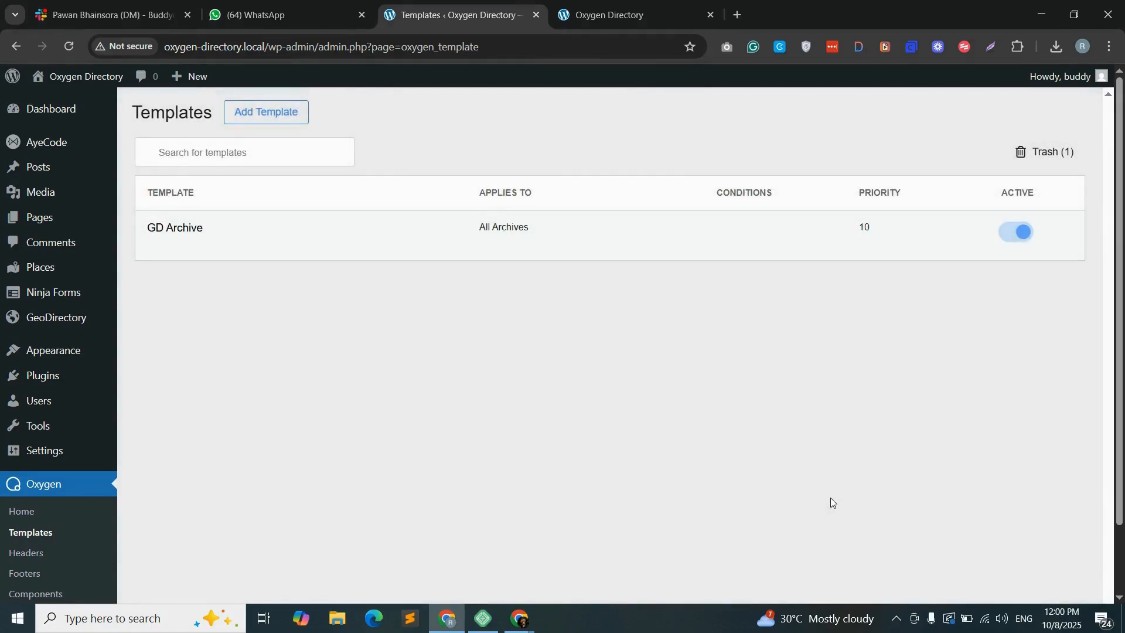
- Open the GD Archive template in the Oxygen builder and add a container with the new class archive-hero-container
mouse_move(201, 253)
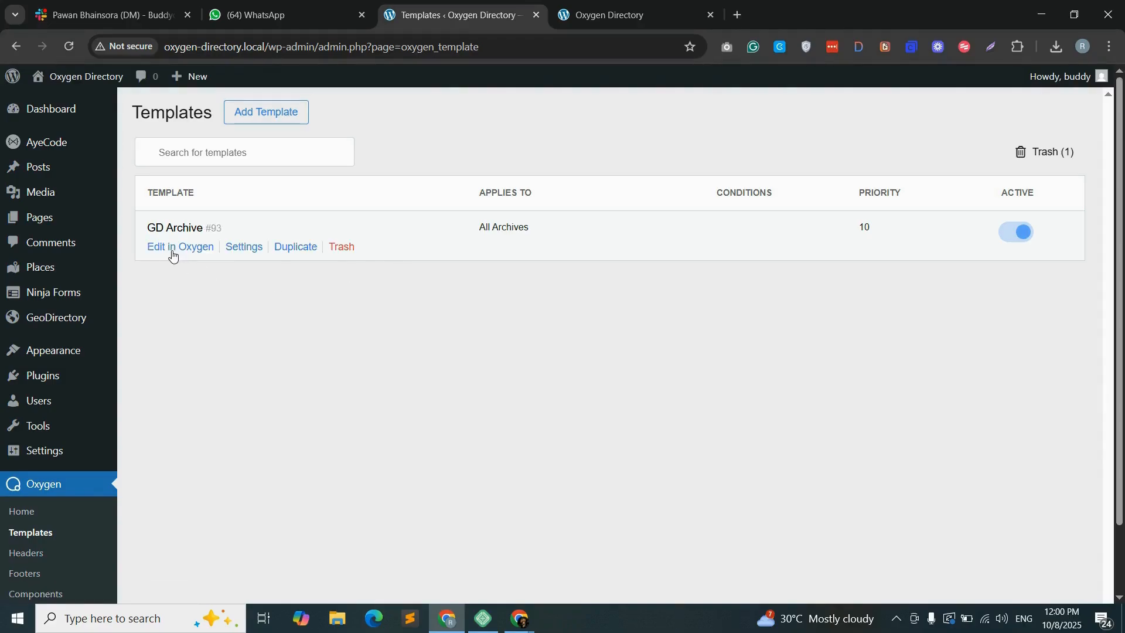
click(171, 247)
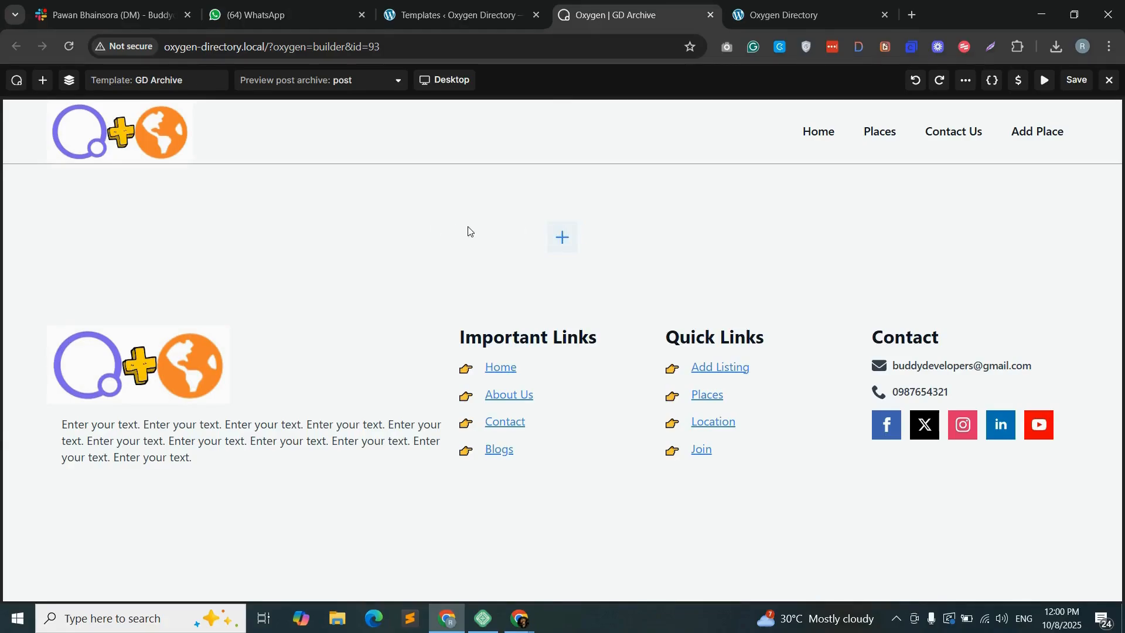
click(563, 237)
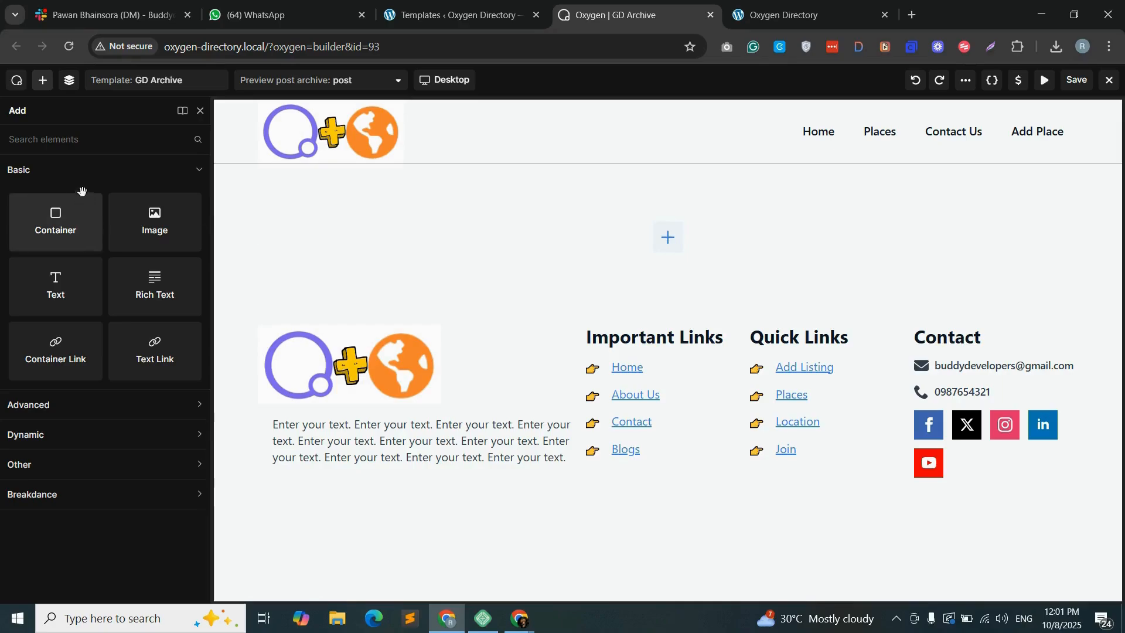
drag(57, 226, 505, 225)
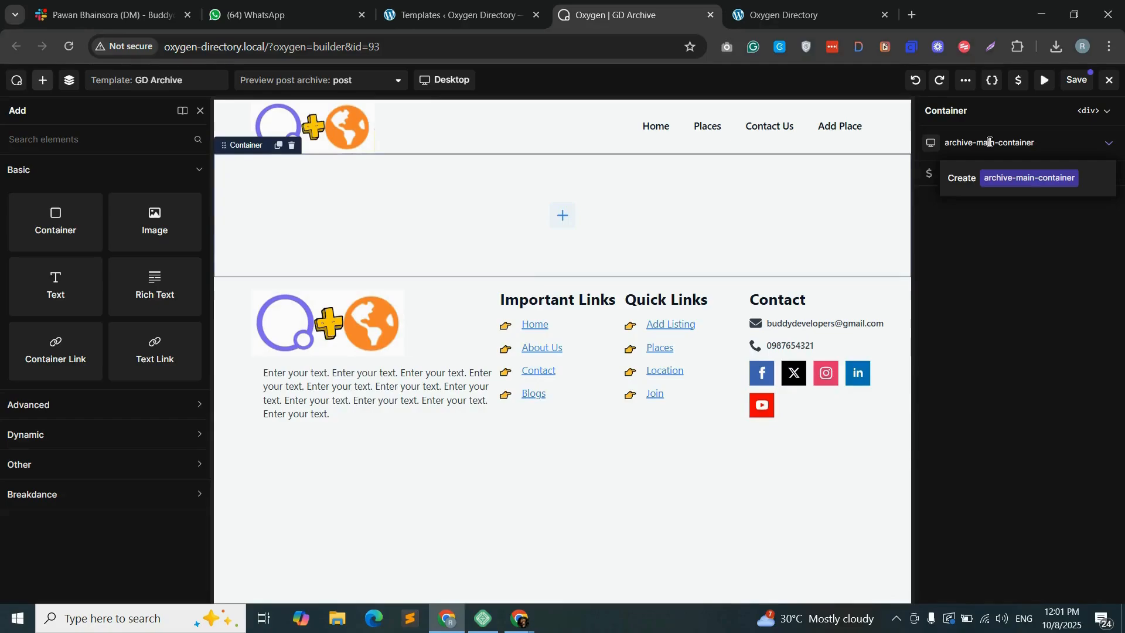
double_click(989, 143)
text(hero)
click(1029, 177)
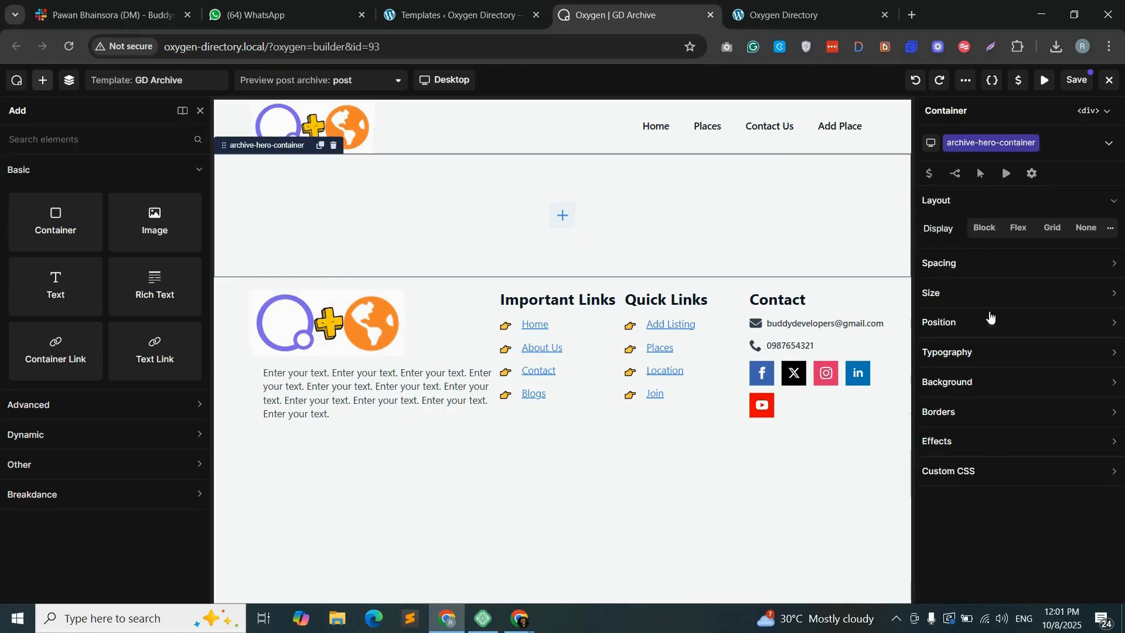
- Set the archive-hero-container's background color to orange, #F68D20FF
click(1022, 390)
click(1022, 409)
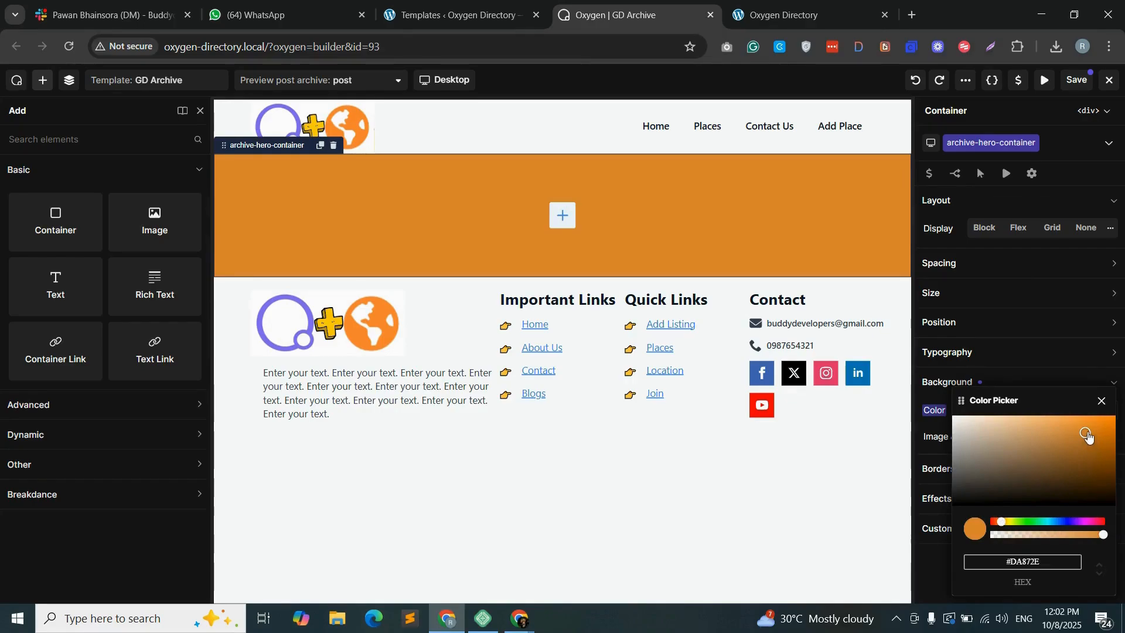
drag(1088, 436, 1100, 423)
- Add a Heading element inside the orange hero container
click(146, 138)
text(heading)
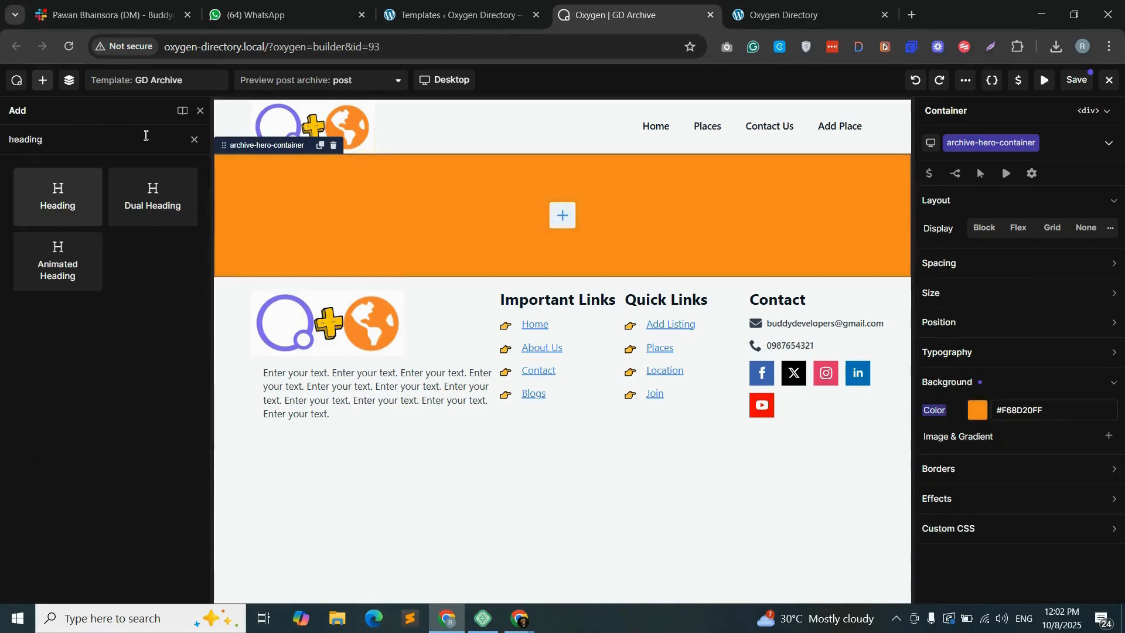
drag(54, 202, 467, 204)
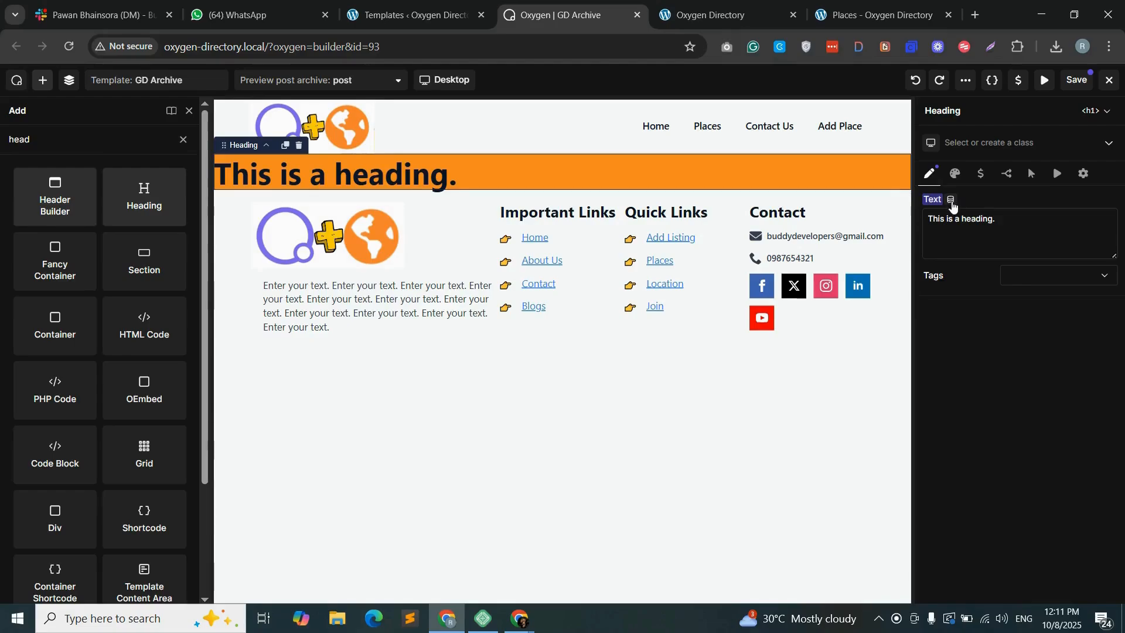
- Replace the heading's text with the Archive Title dynamic data and reload the Places page to check it
click(951, 202)
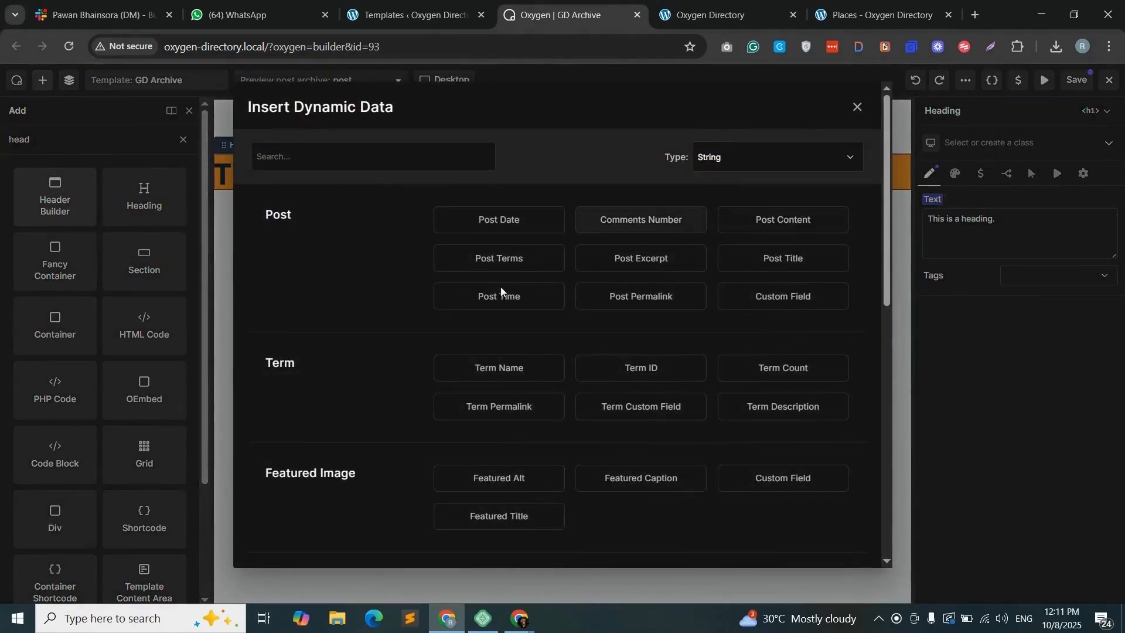
scroll(574, 352, down, 3)
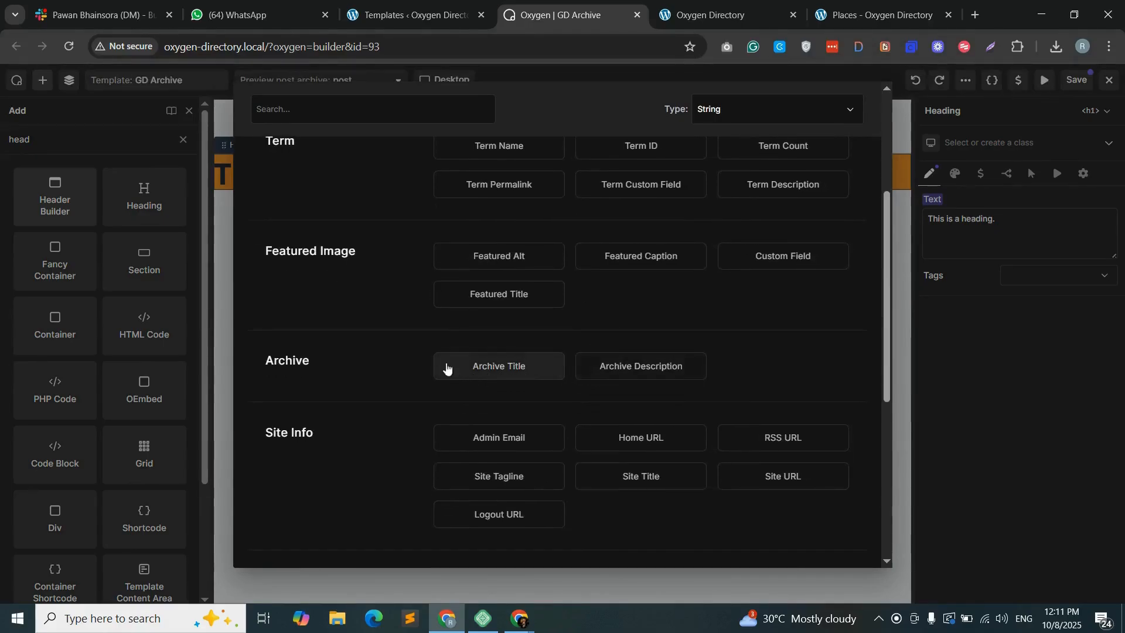
click(499, 366)
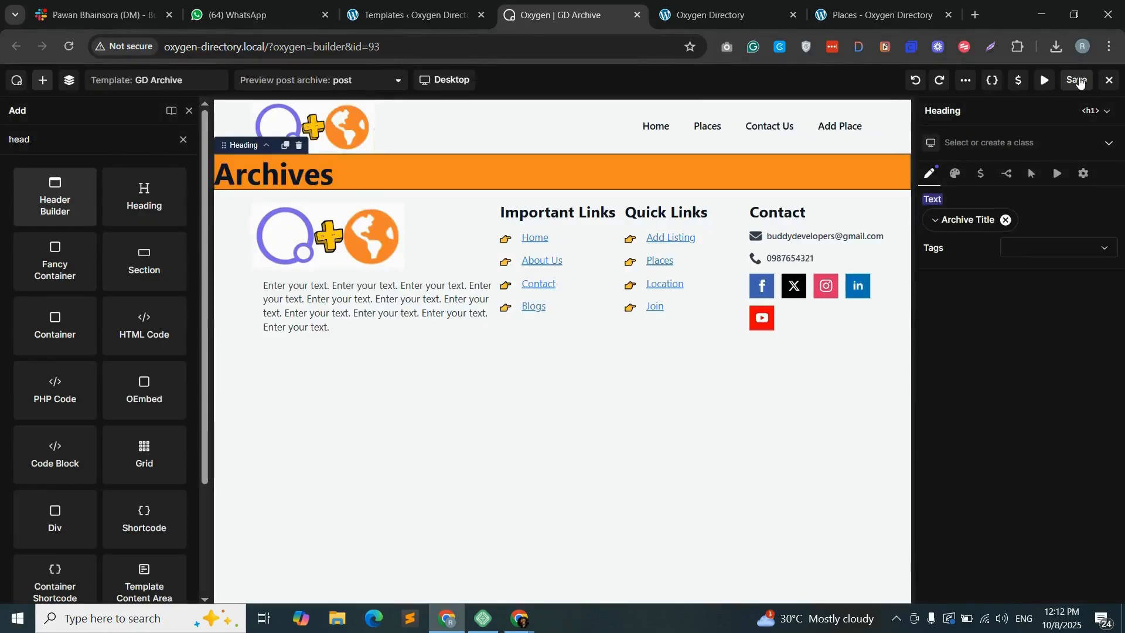
click(866, 10)
click(70, 46)
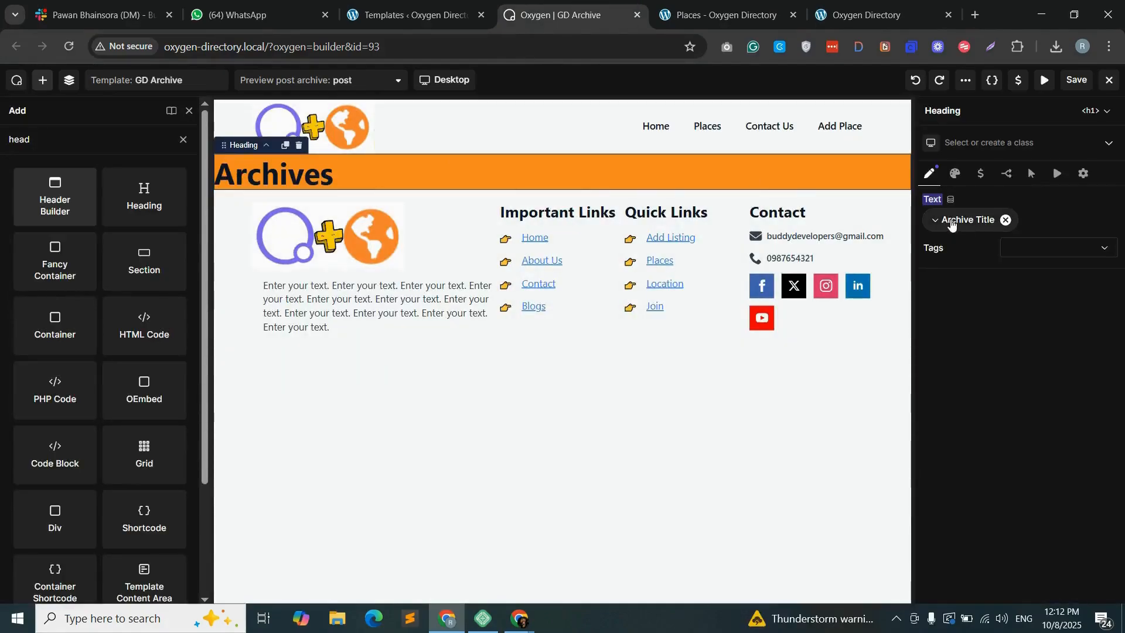
- Disable the prefix in the heading's Archive Title options and check the heading on the Places page
click(955, 221)
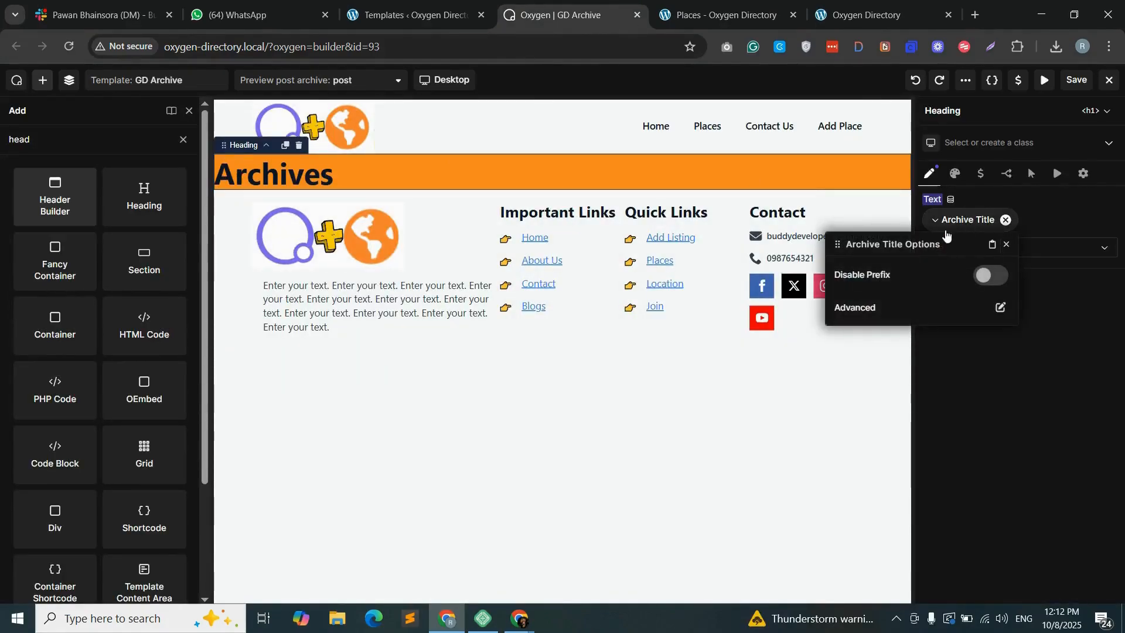
click(988, 277)
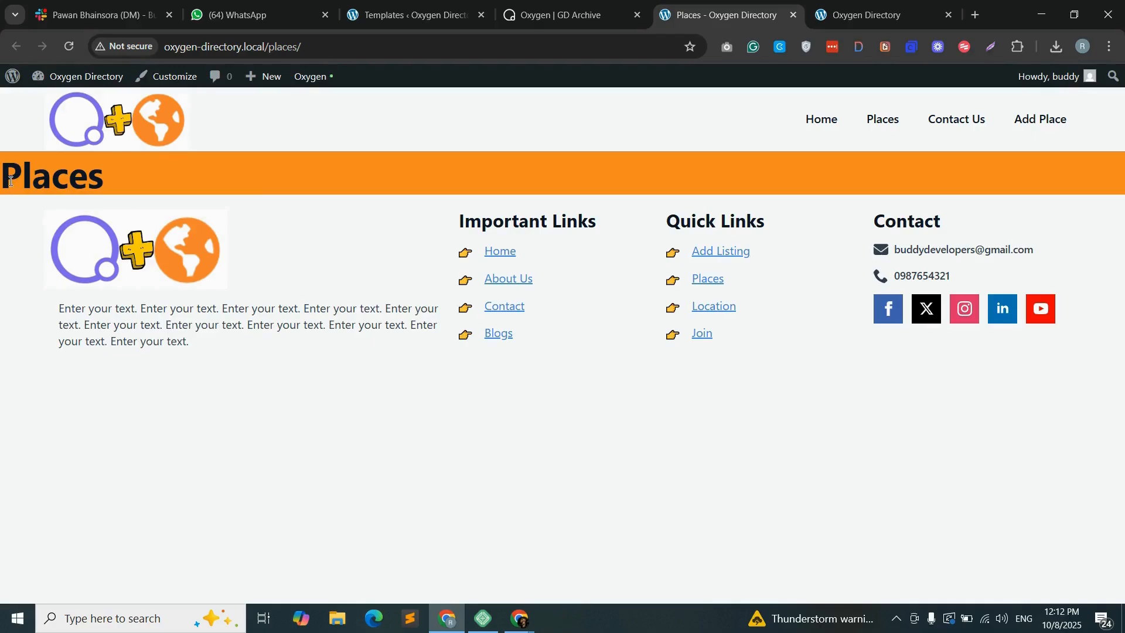
drag(5, 179, 111, 177)
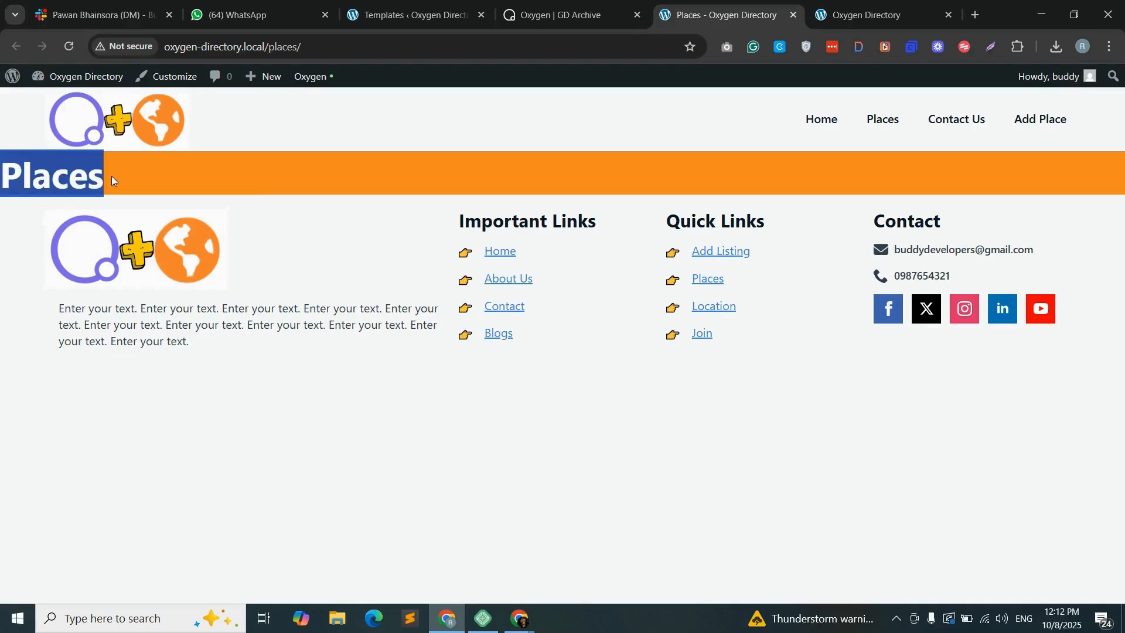
click(114, 178)
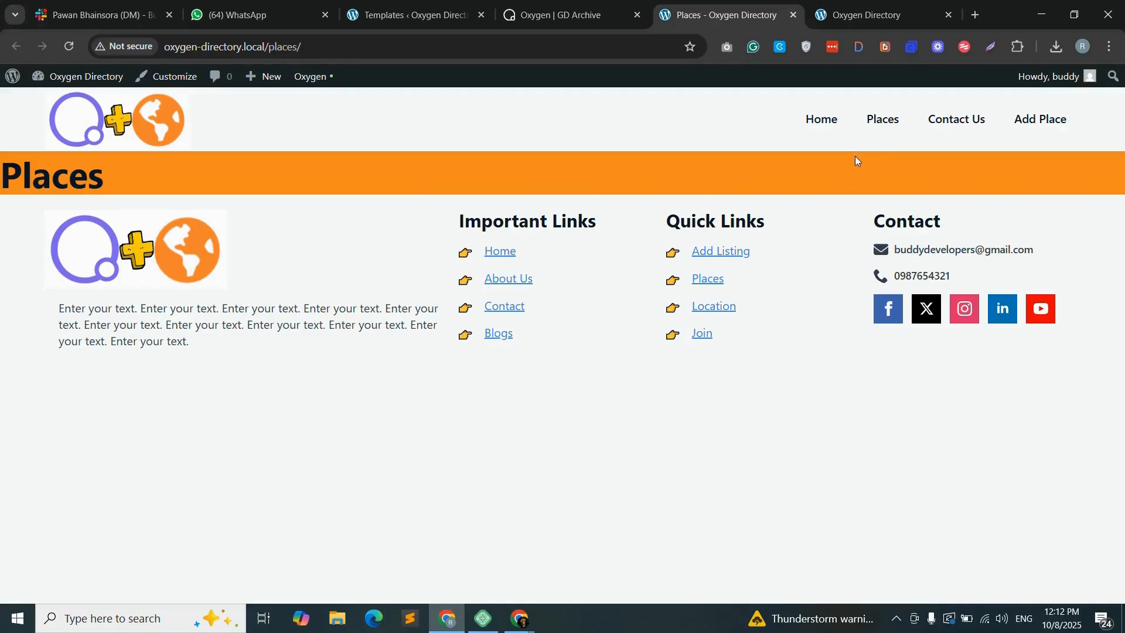
- Prepend "All " to the heading's Archive Title in its advanced options, save the template, and check the reloaded Places page
key(ctrl+shift+Tab)
click(965, 221)
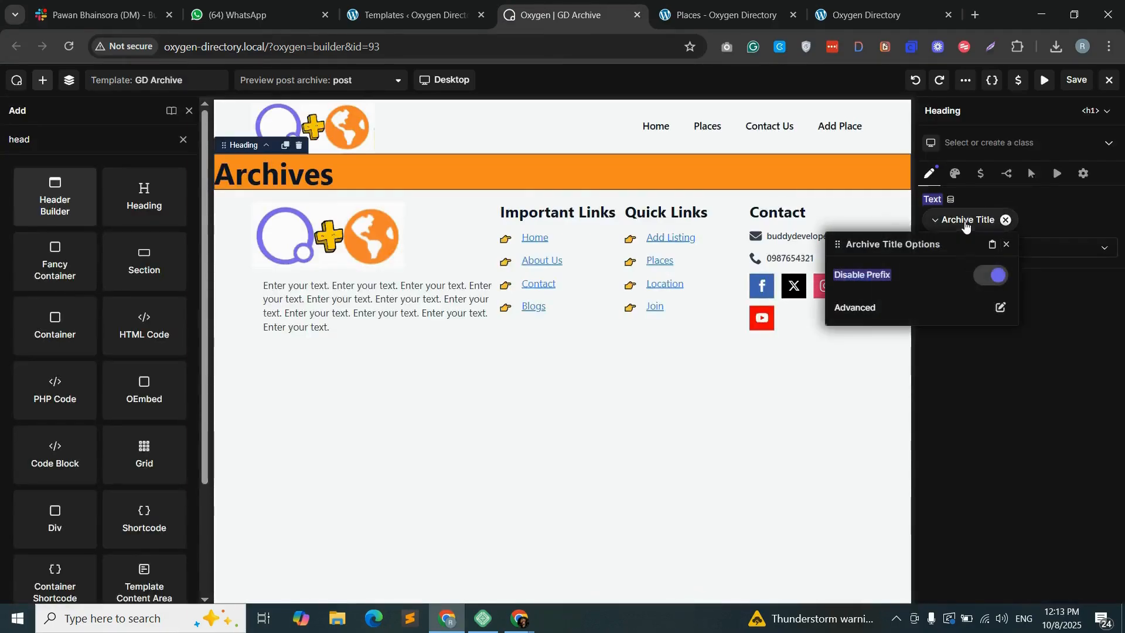
click(1000, 307)
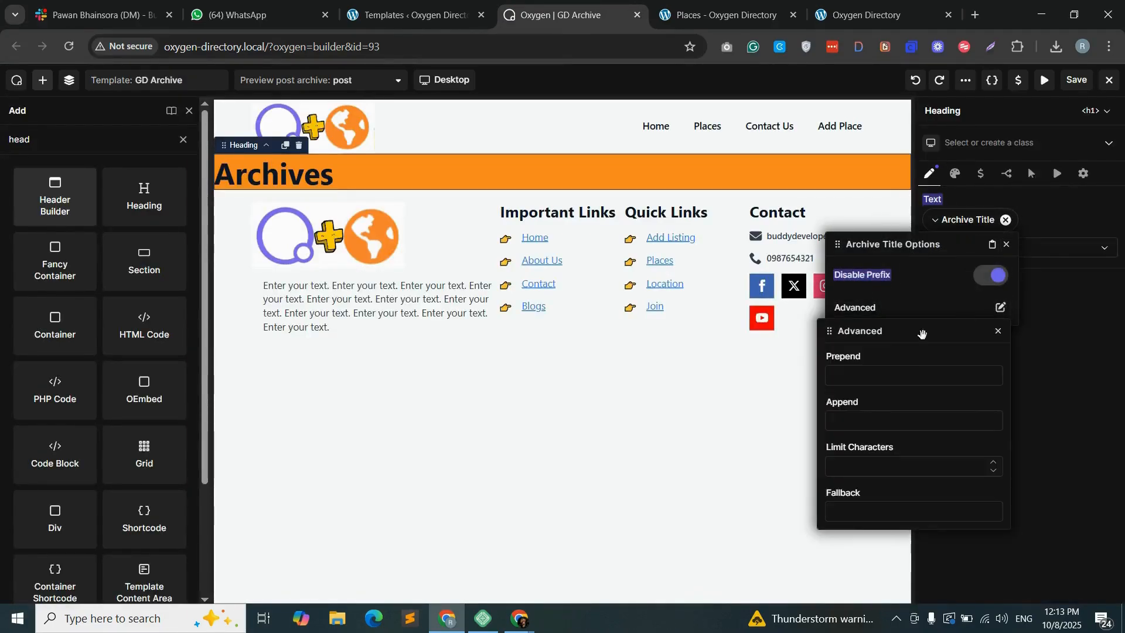
click(846, 374)
text(All)
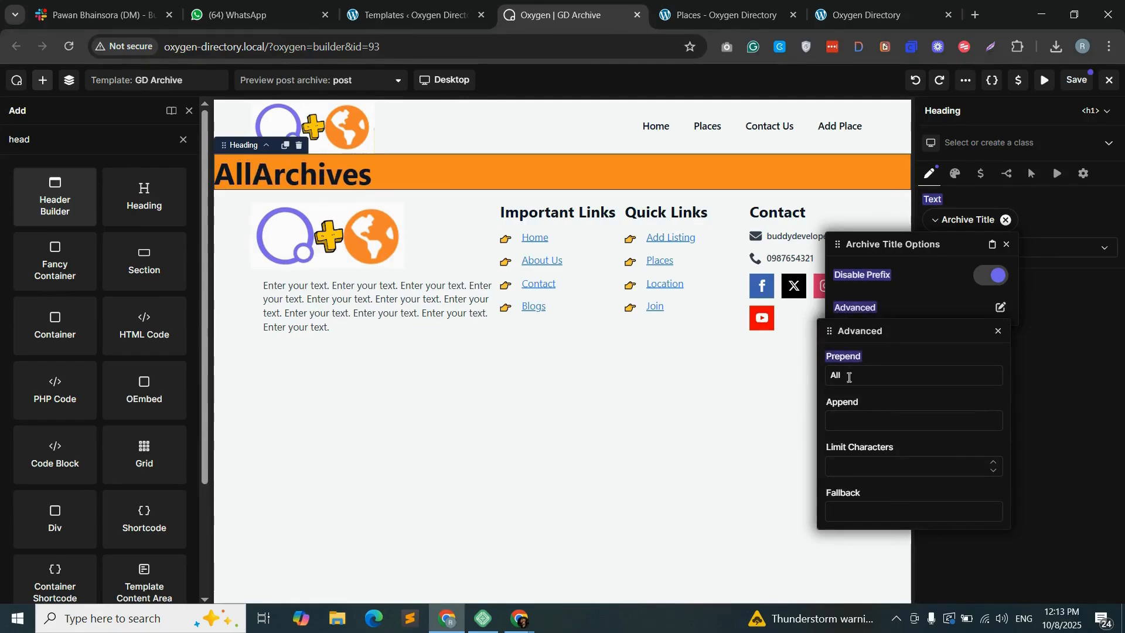
click(1077, 80)
click(720, 15)
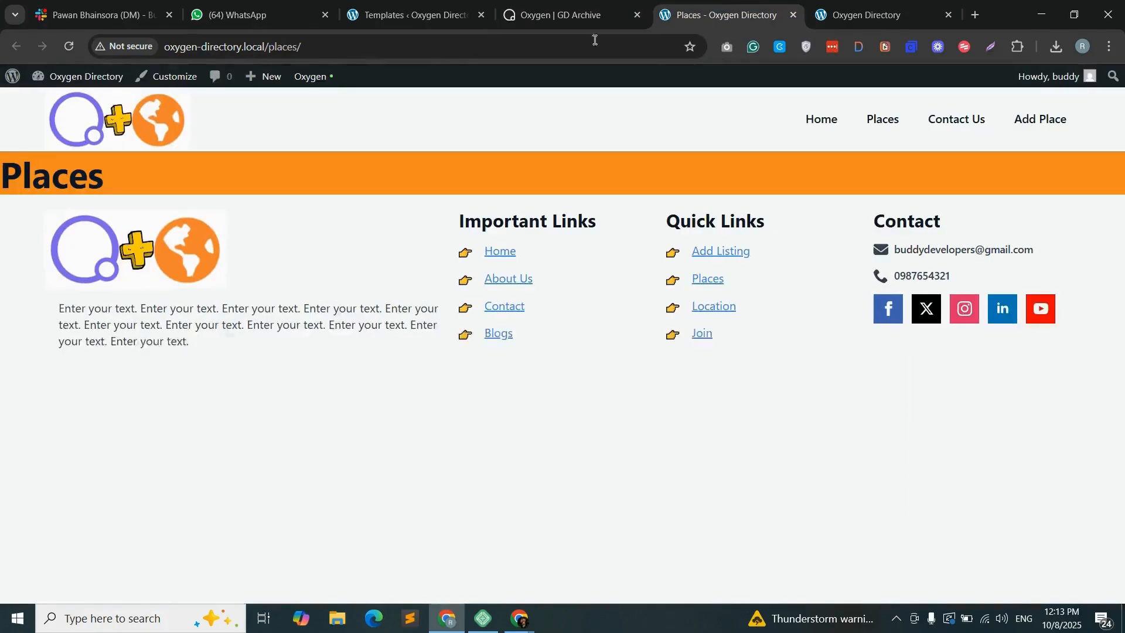
click(68, 46)
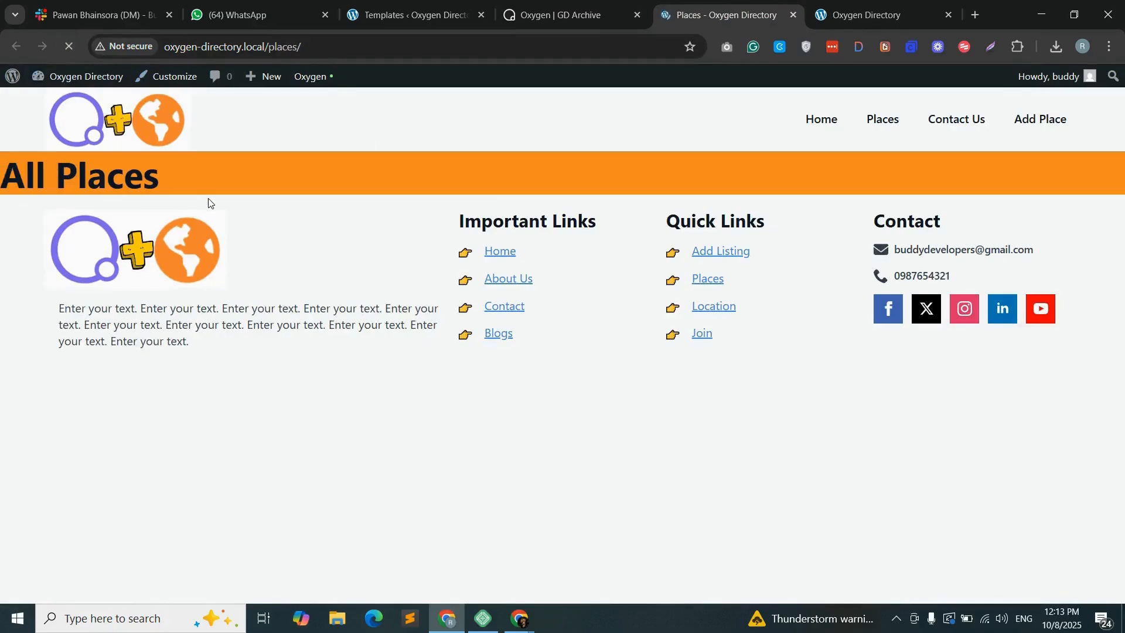
drag(1, 172, 230, 171)
click(230, 171)
- Change the hero heading's tag to h2 and style its text as centered and white, #FFFFFFFF
click(560, 15)
click(1048, 303)
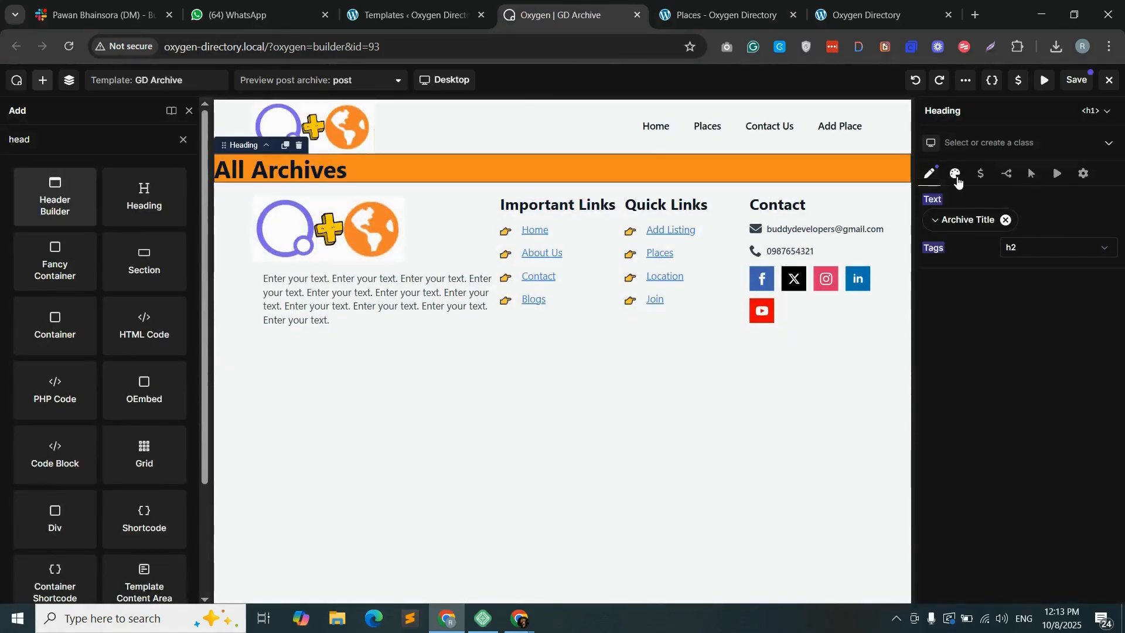
click(955, 174)
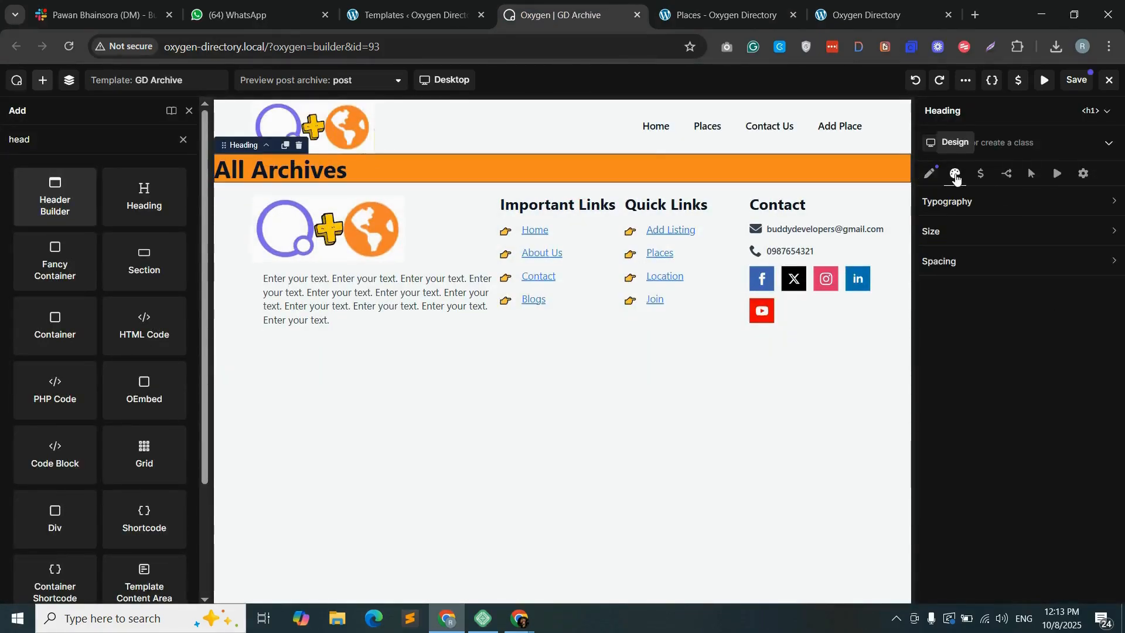
click(990, 202)
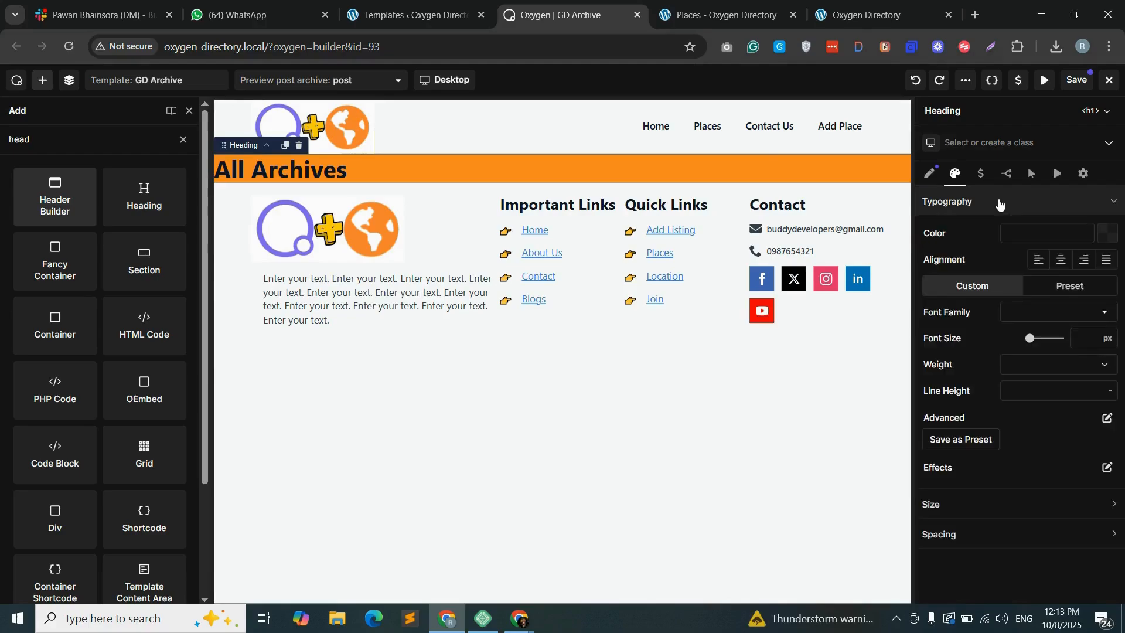
click(1062, 261)
click(1106, 238)
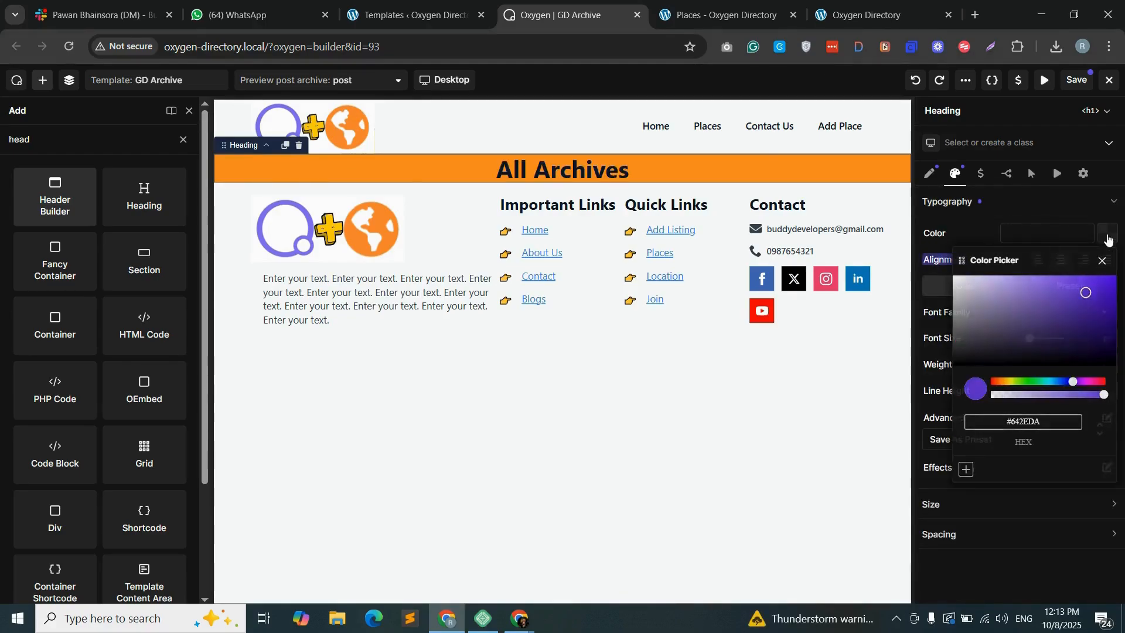
drag(1054, 290, 941, 273)
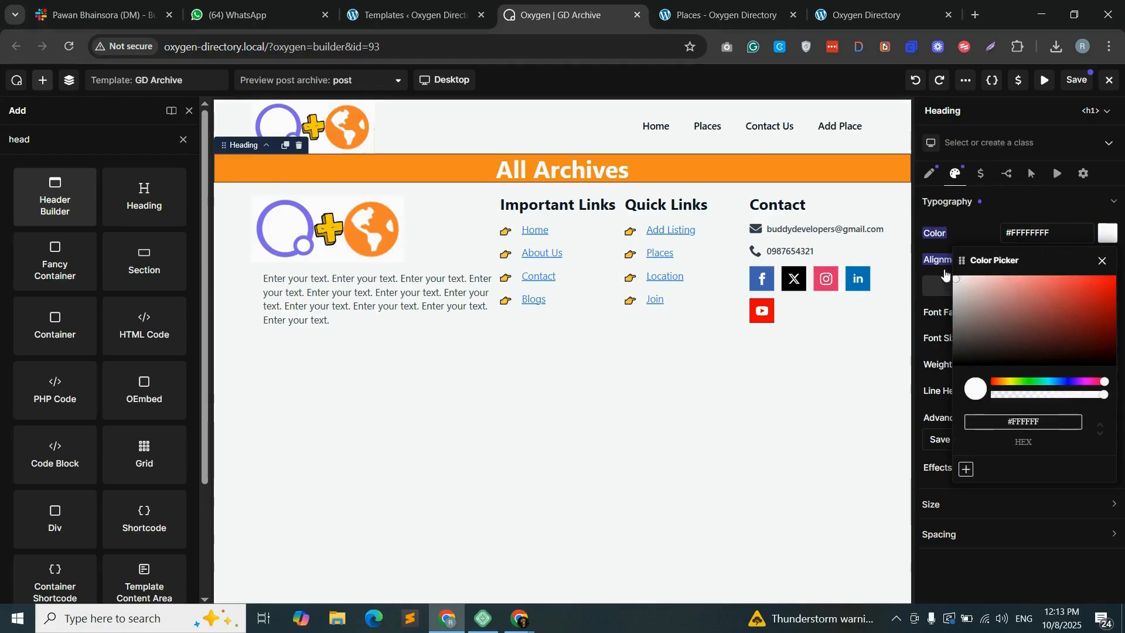
click(979, 228)
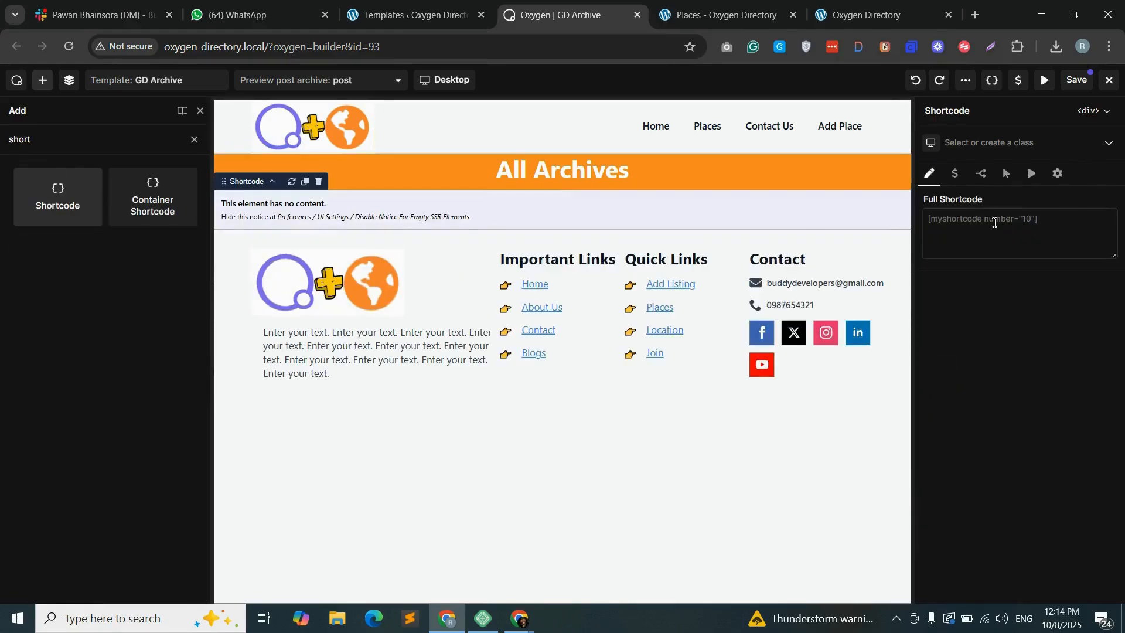
- From the WordPress admin, open the Add New Place page in a new tab and switch it to the default editor
click(994, 223)
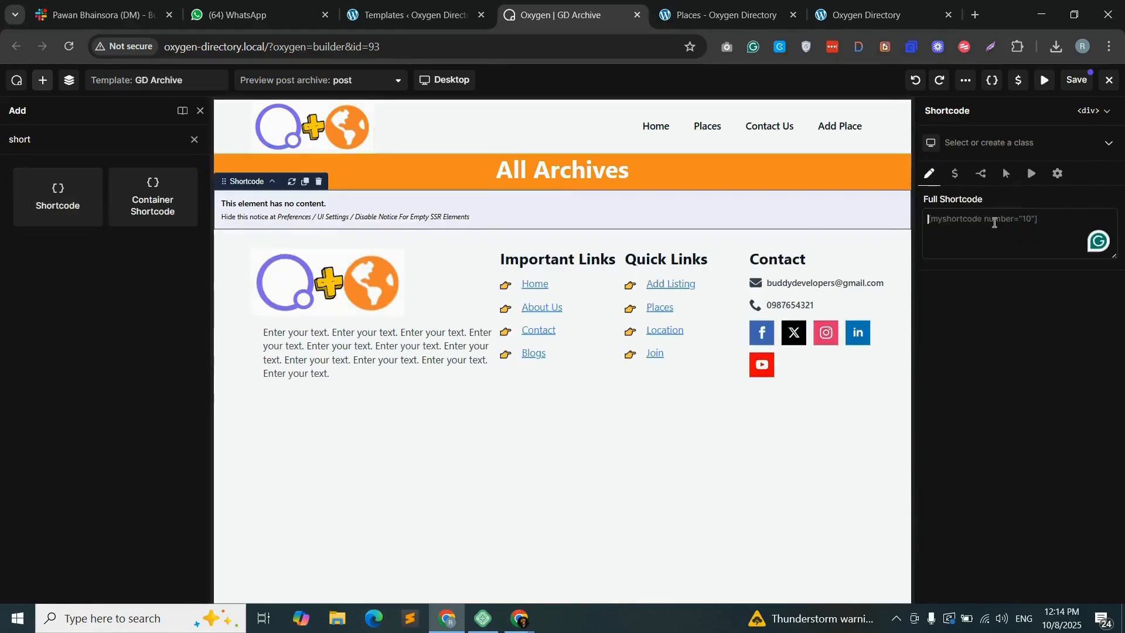
click(389, 5)
mouse_move(51, 267)
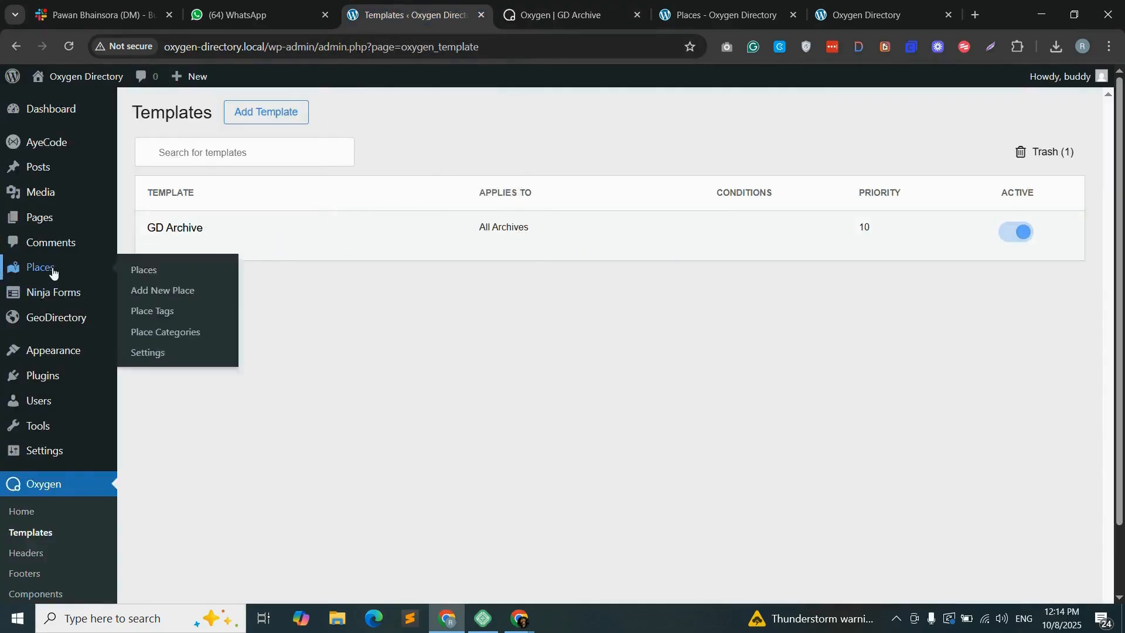
right_click(170, 290)
click(248, 305)
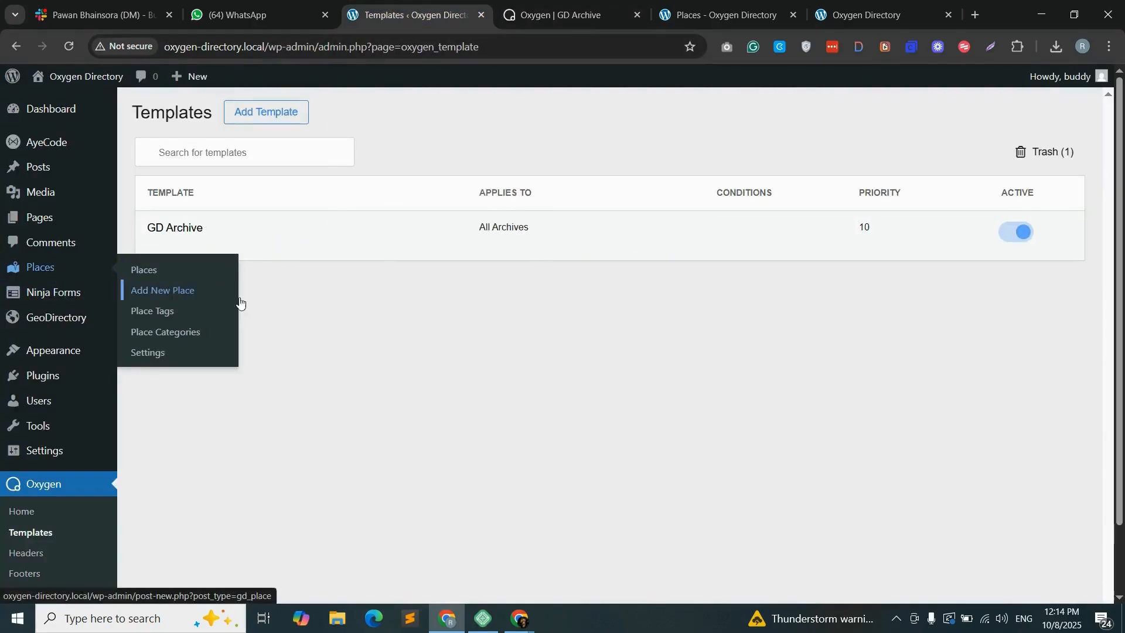
click(452, 5)
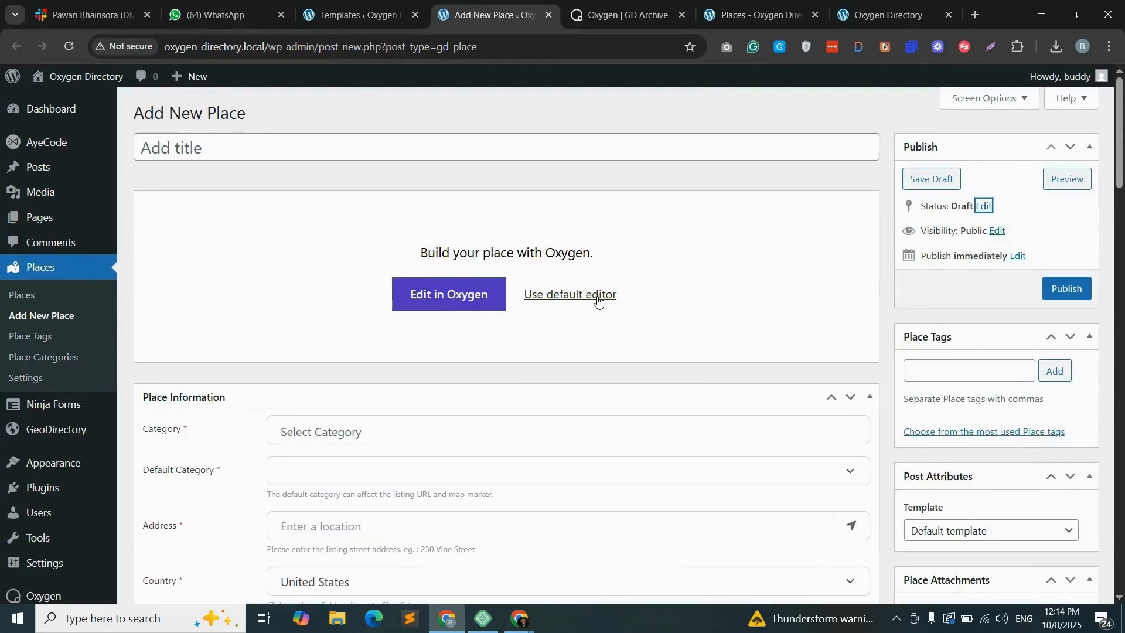
click(580, 299)
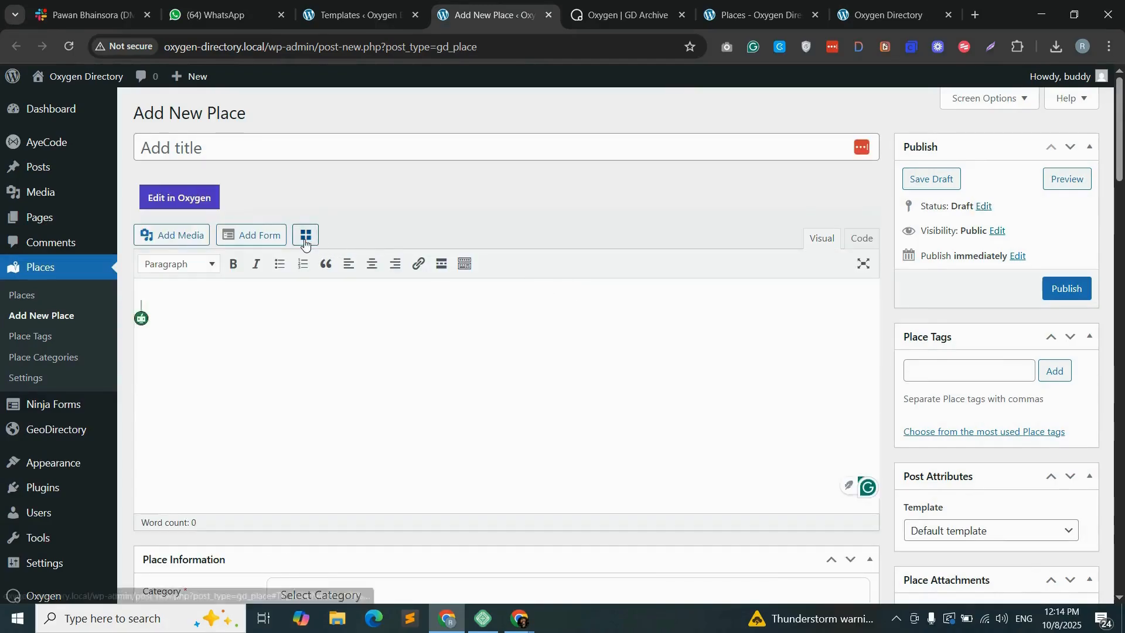
- Choose gd_search (GD > Search) in the Add Shortcode dialog and copy the generated shortcode
click(305, 235)
click(433, 141)
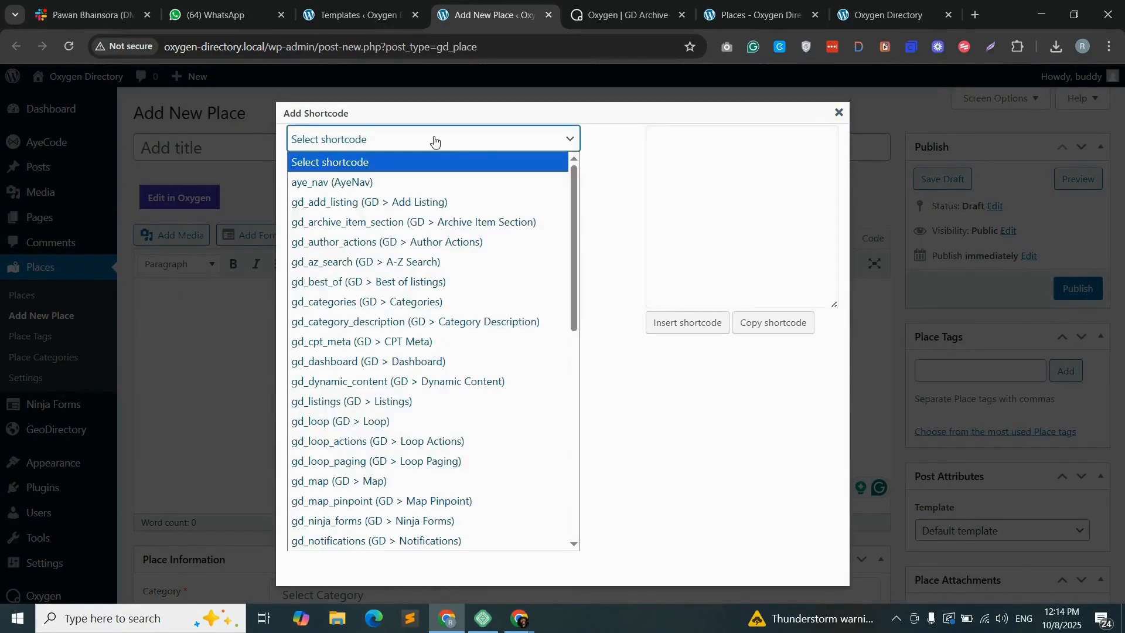
scroll(357, 316, down, 2)
scroll(363, 440, down, 5)
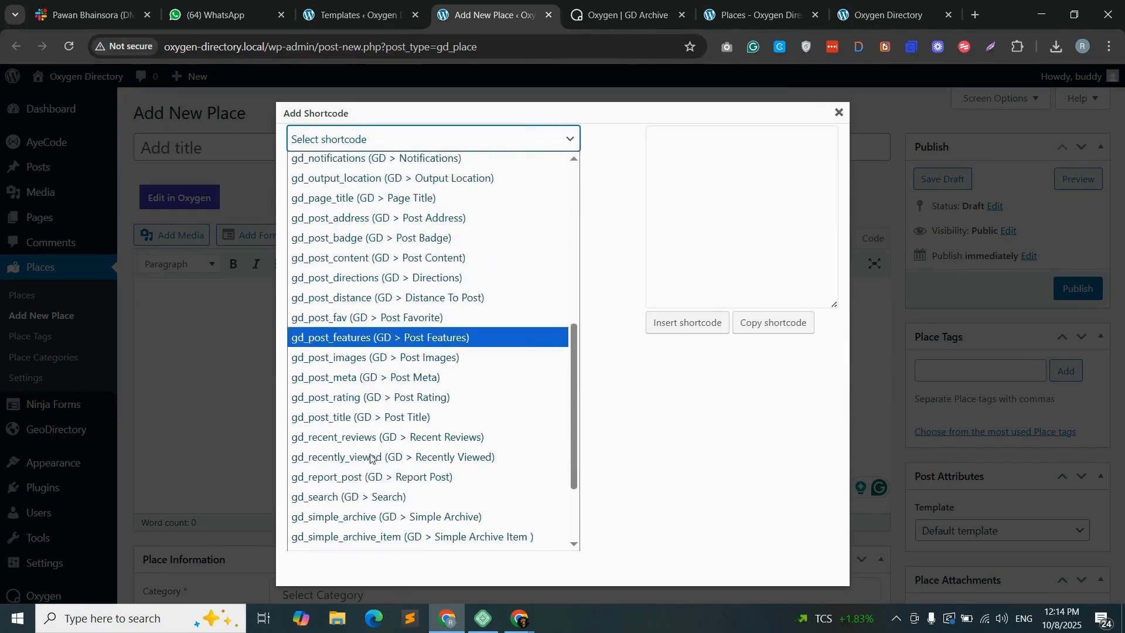
click(359, 445)
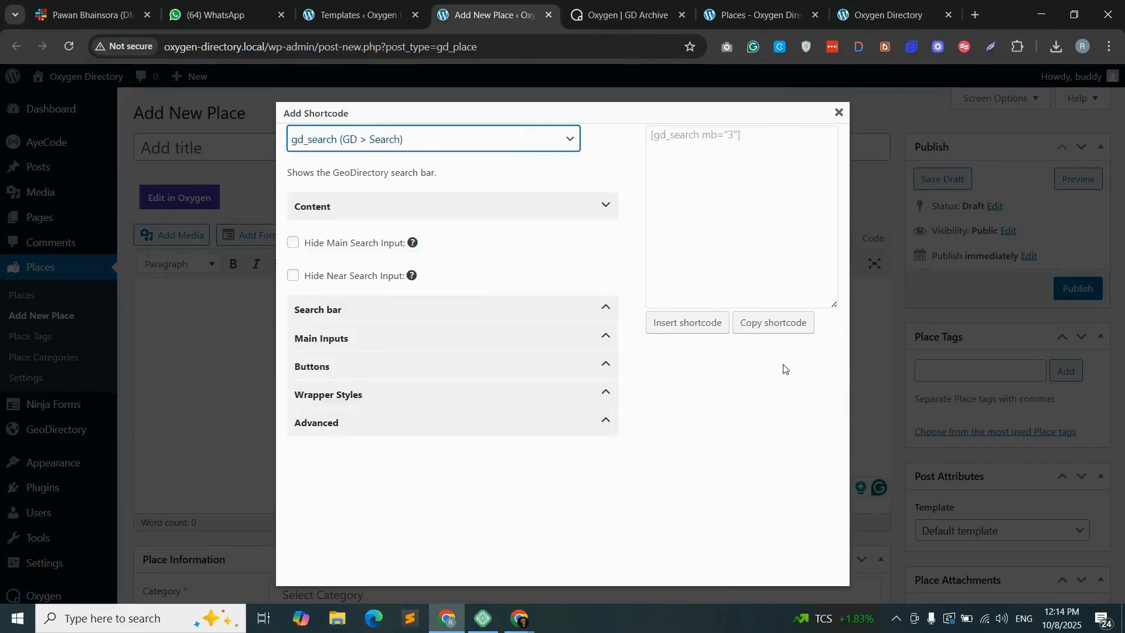
click(773, 322)
key(ctrl+c)
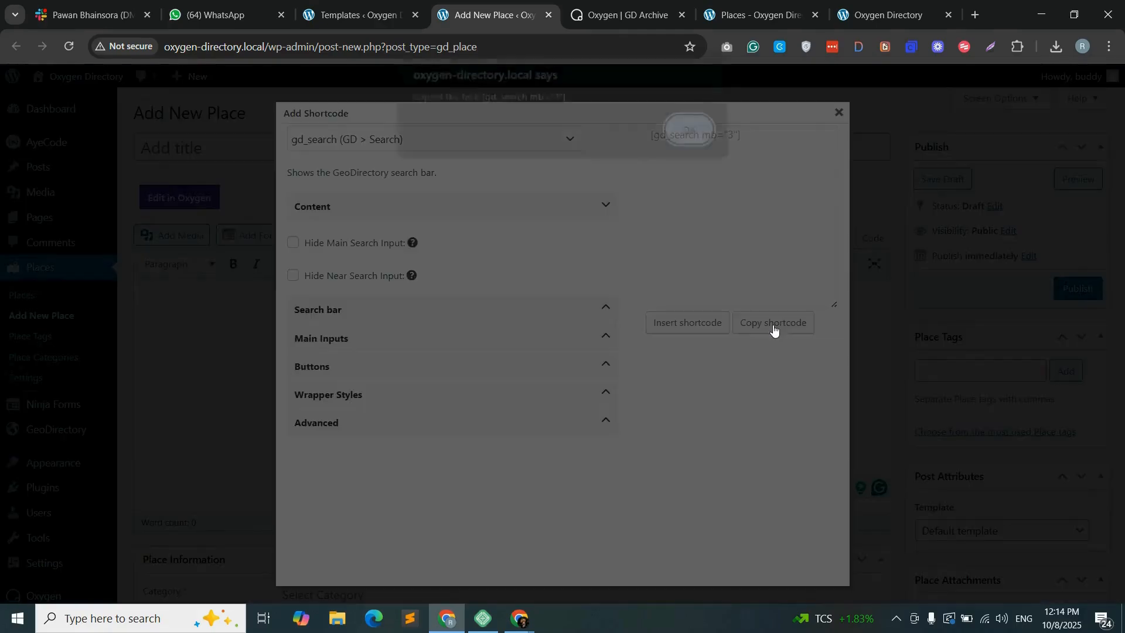
click(682, 139)
- Paste [gd_search mb="3"] as the full shortcode of the Shortcode element below the hero heading in the GD Archive template
click(638, 4)
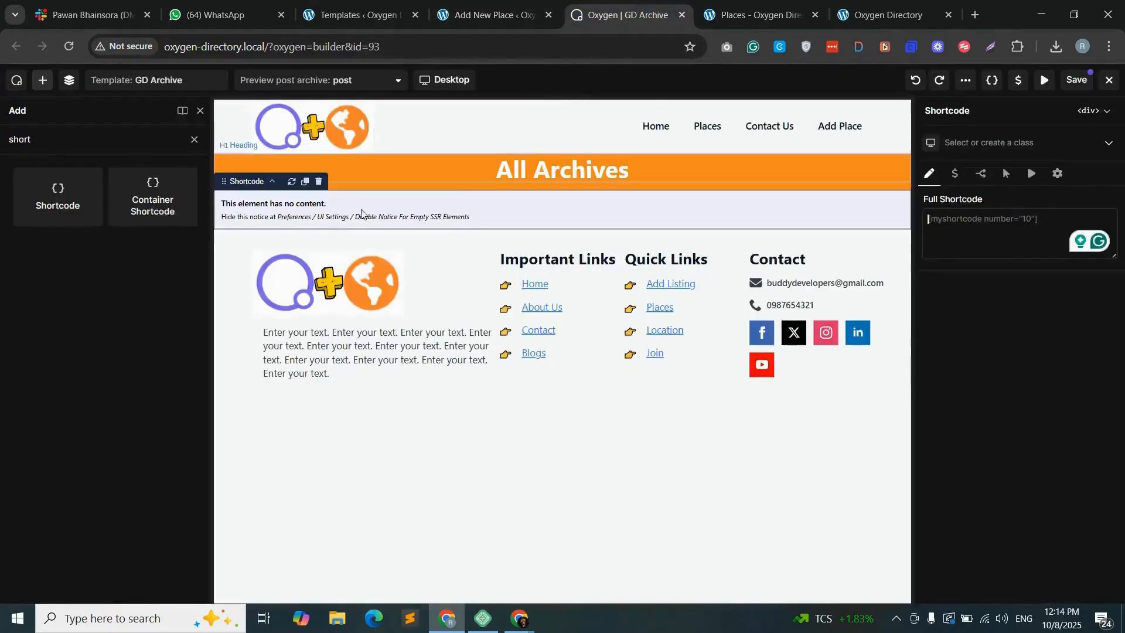
right_click(977, 220)
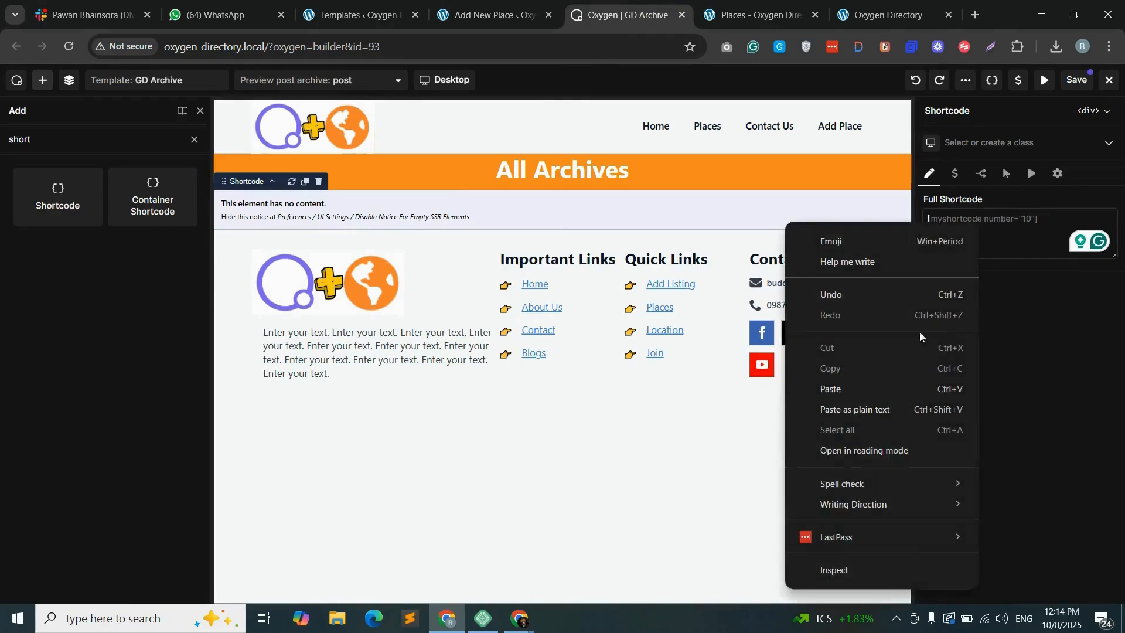
click(839, 392)
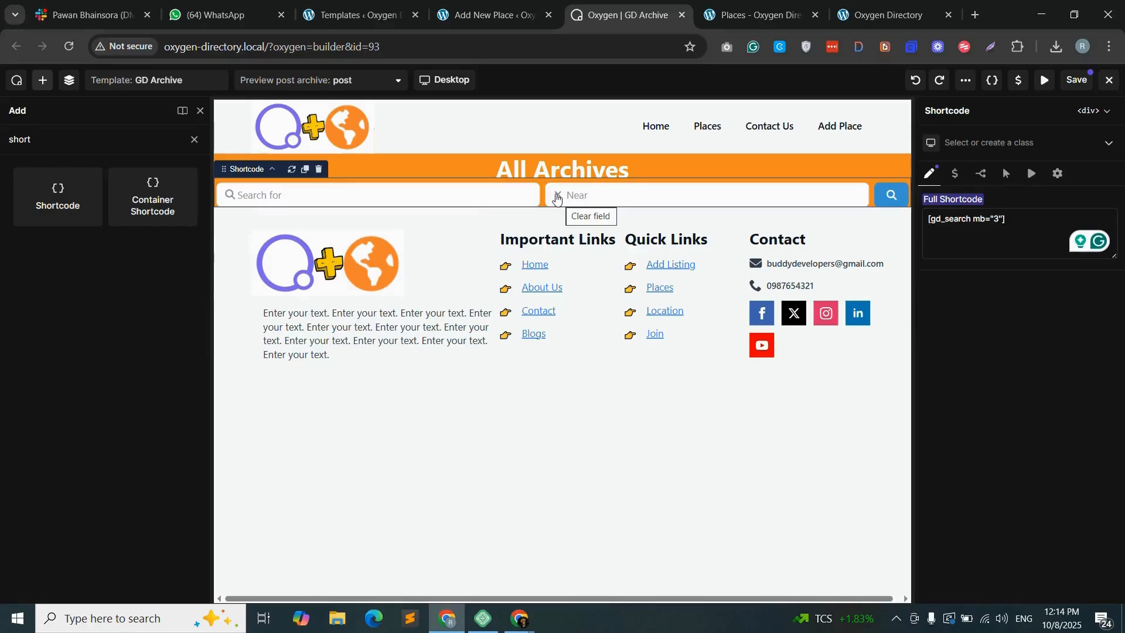
- Set the archive-hero-container's padding to 50 px on all sides
click(69, 84)
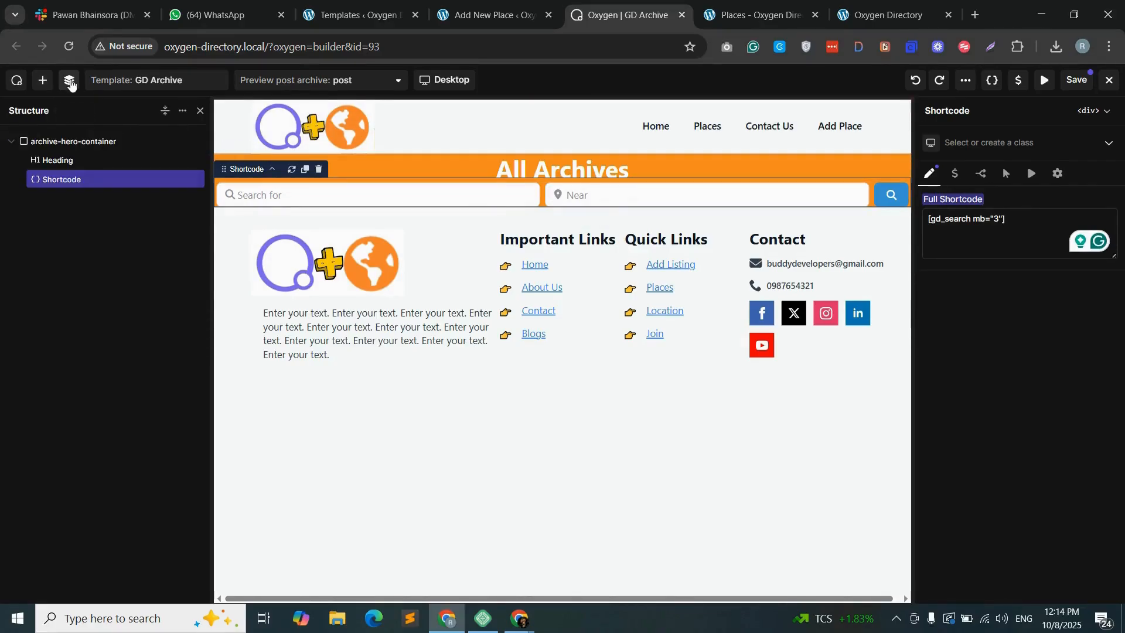
click(64, 143)
click(987, 265)
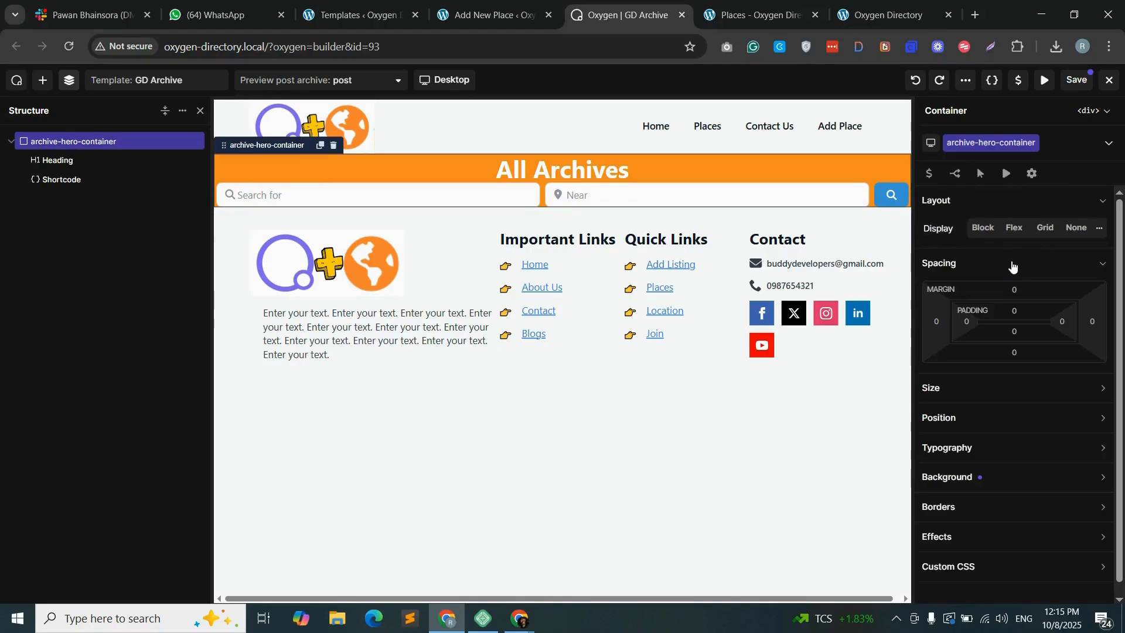
click(968, 322)
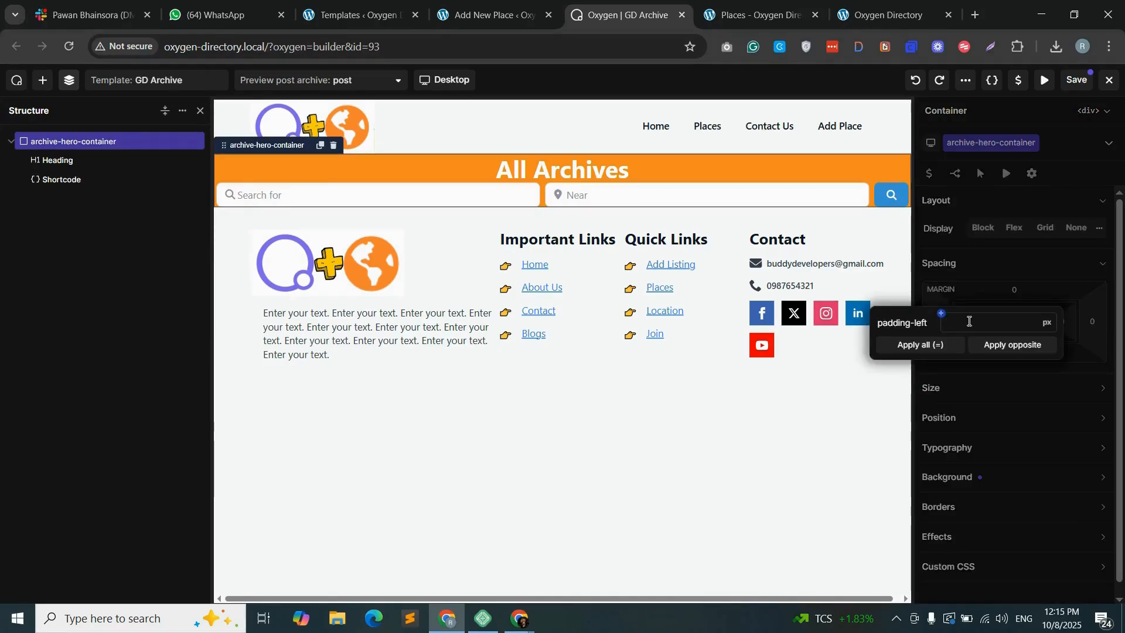
text(50)
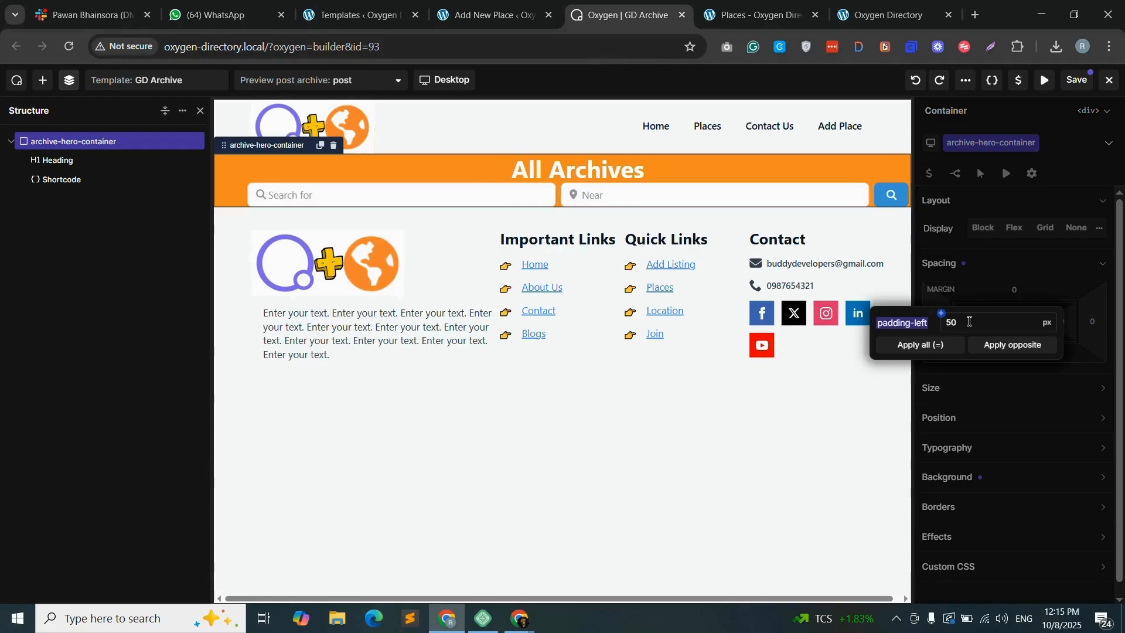
click(1021, 349)
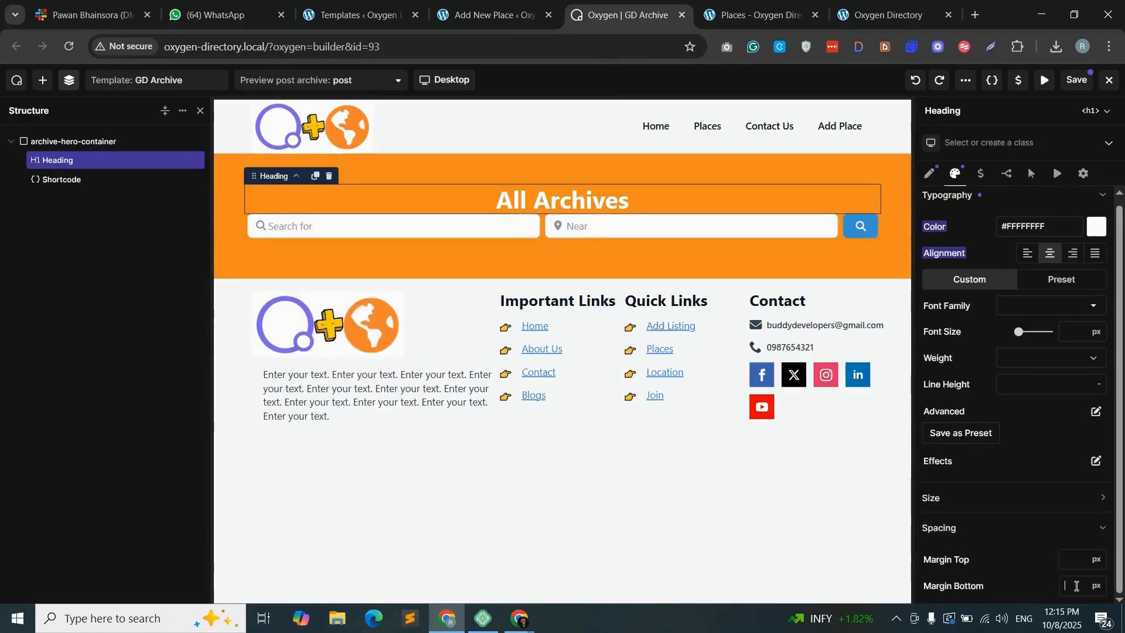
- Set the heading's bottom margin to 20 px, save the template, and check the hero section on the Places page
text(20)
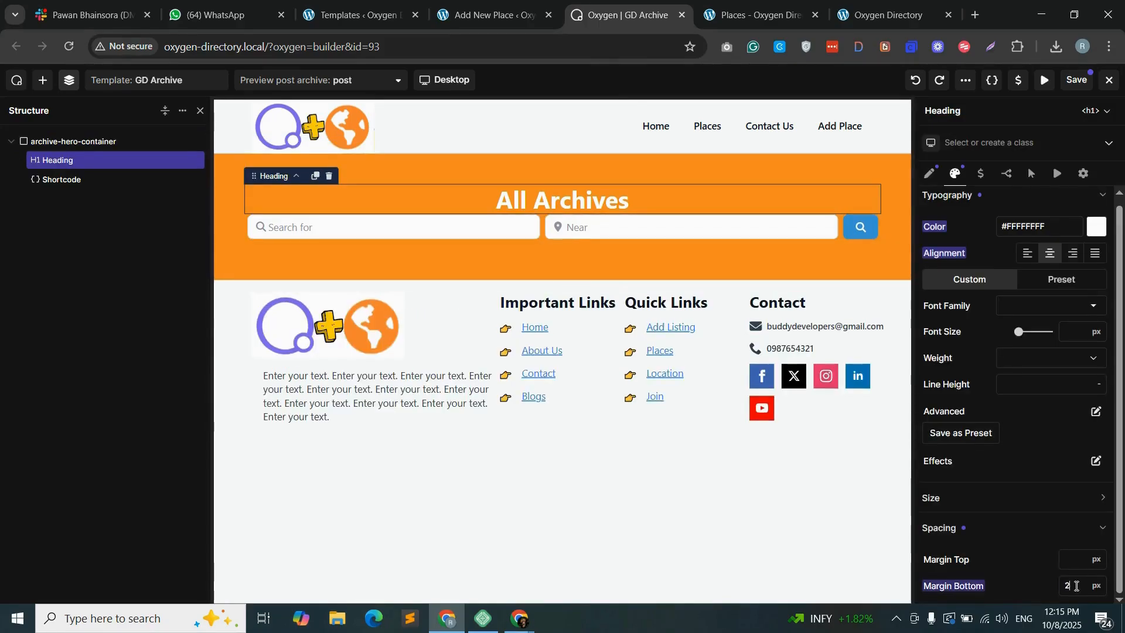
click(1075, 82)
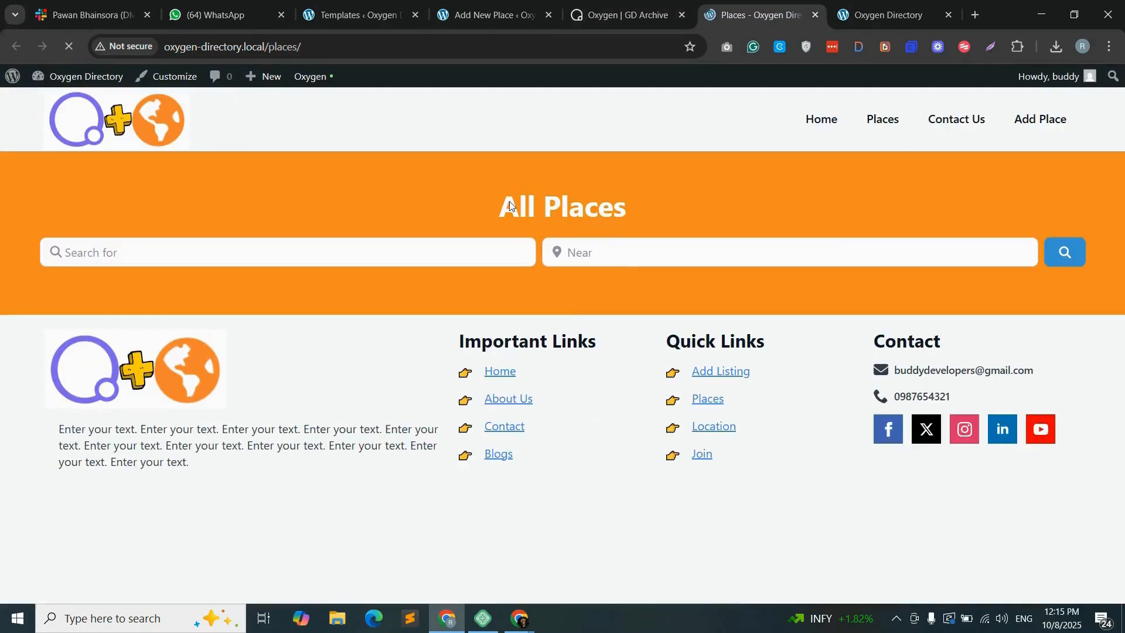
drag(508, 204, 646, 206)
click(659, 209)
drag(501, 206, 627, 203)
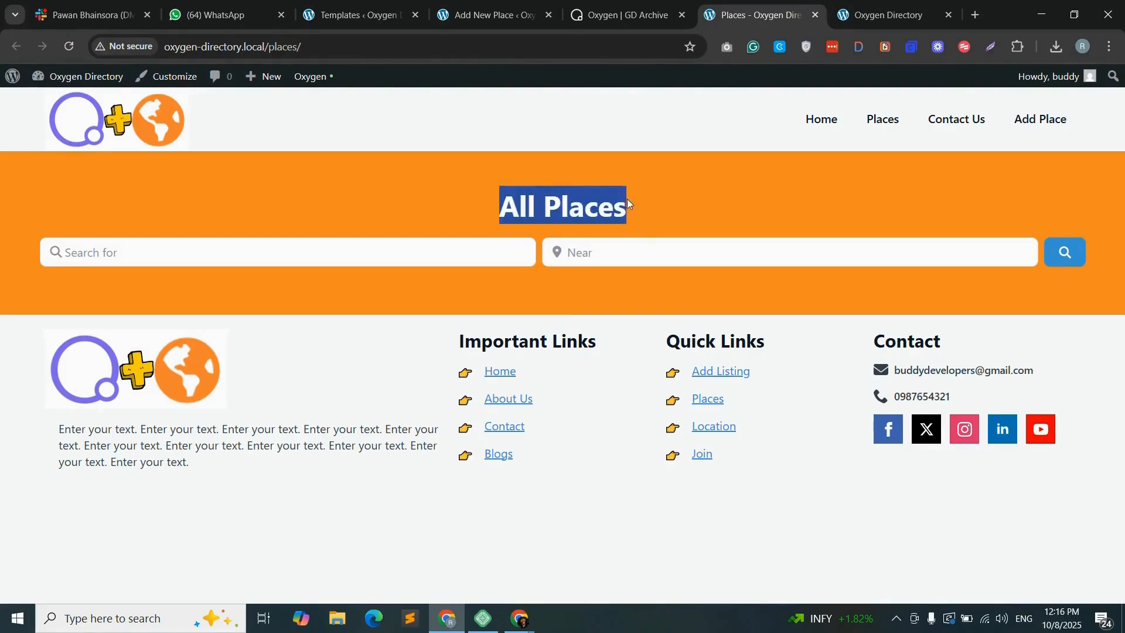
click(663, 207)
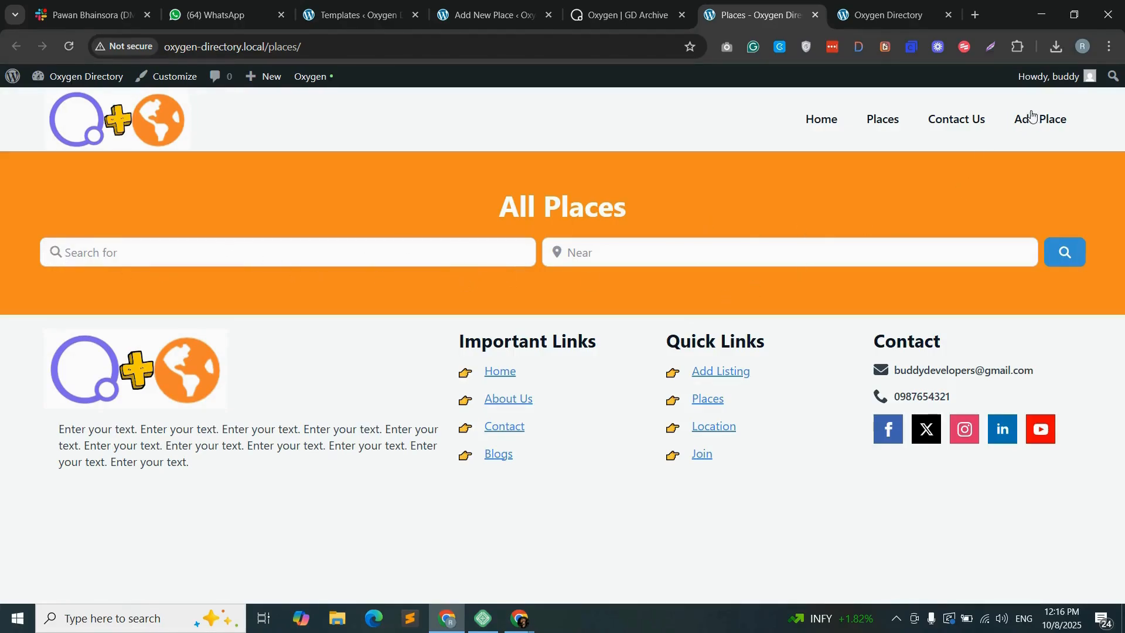
- Add a Container below the hero heading and move the search Shortcode element into it
key(ctrl+shift+Tab)
click(686, 349)
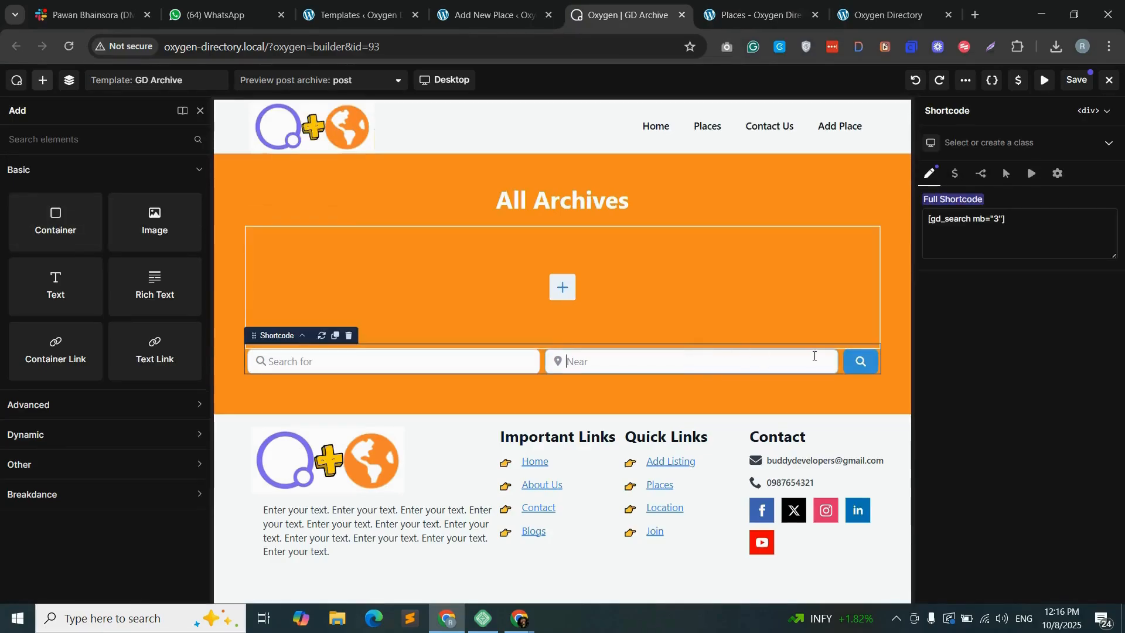
click(69, 80)
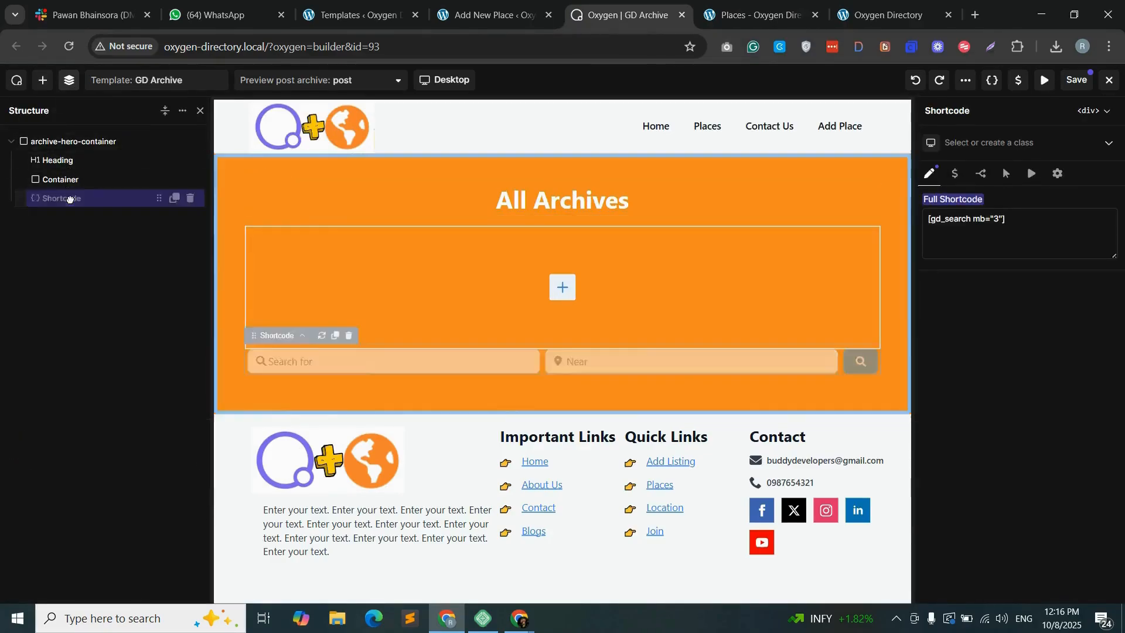
drag(69, 198, 88, 192)
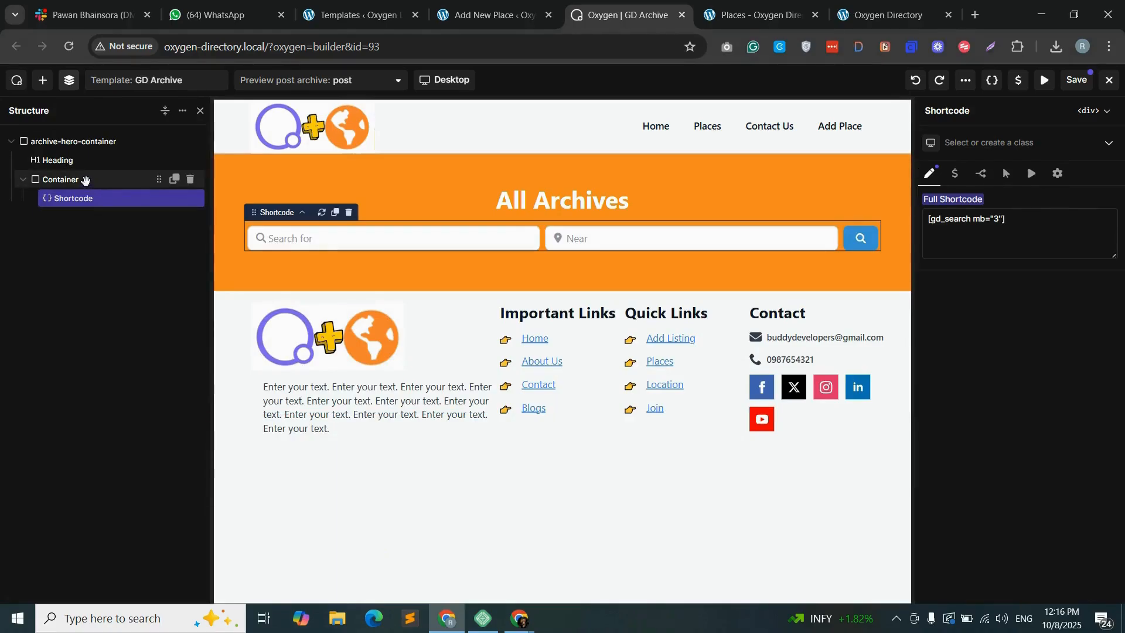
- Create the class gd-search-container and assign it to the Container holding the search Shortcode
click(82, 179)
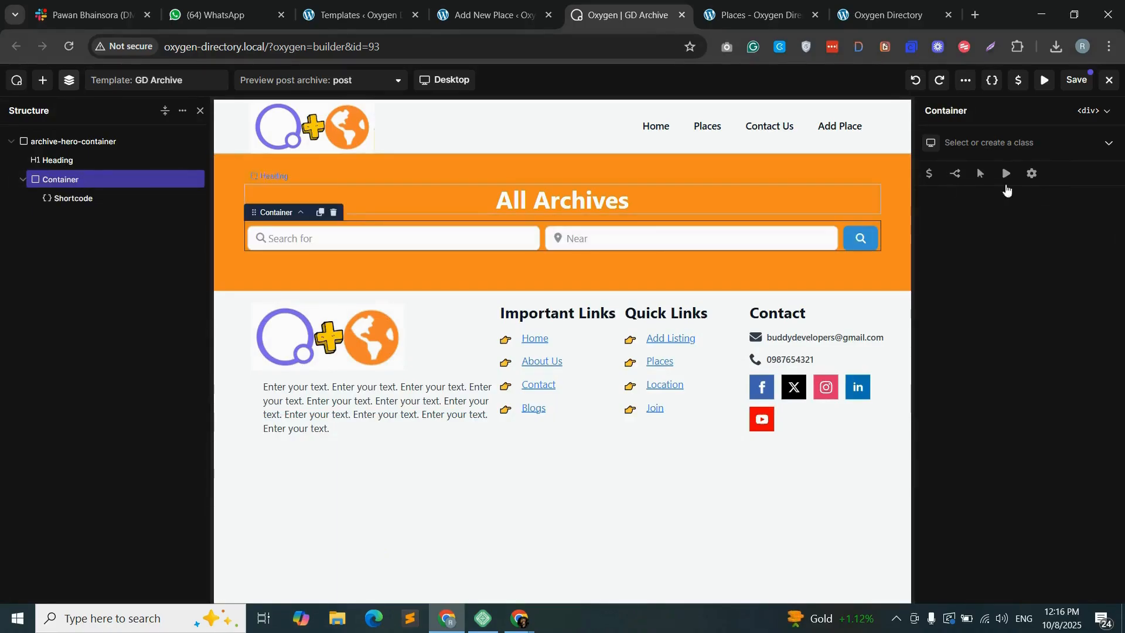
click(967, 143)
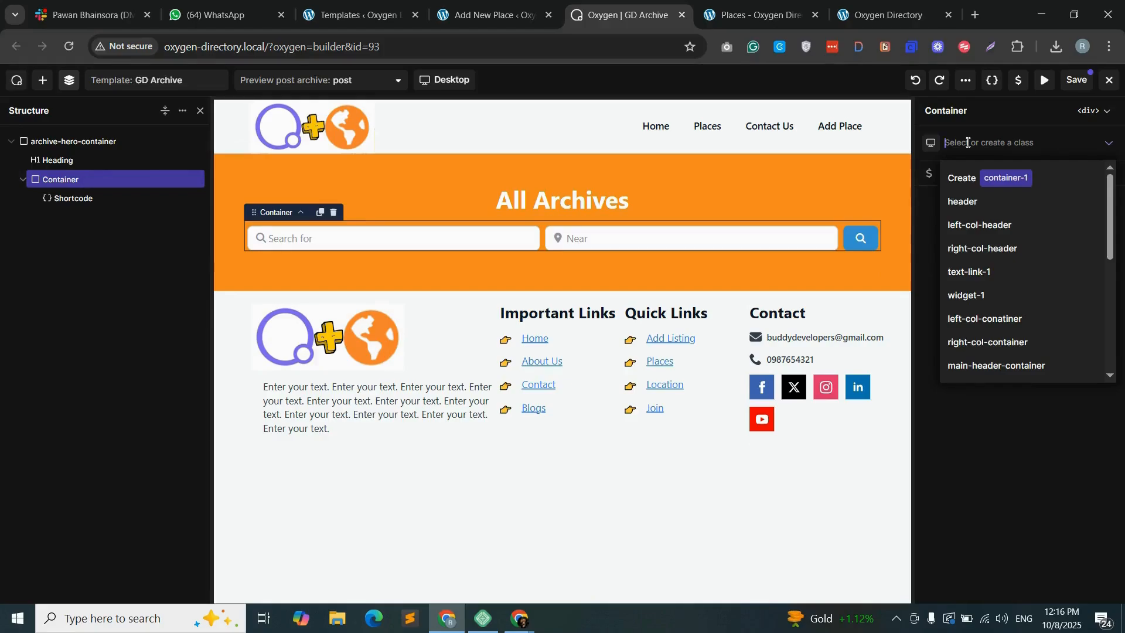
text(gd-searc)
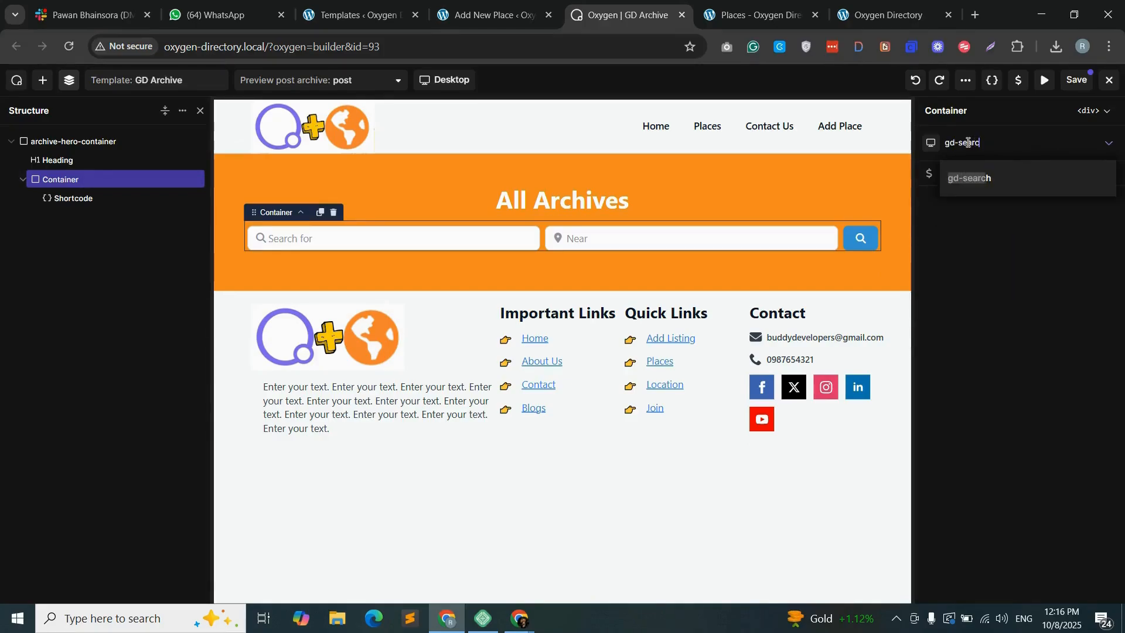
text(h-contaimne)
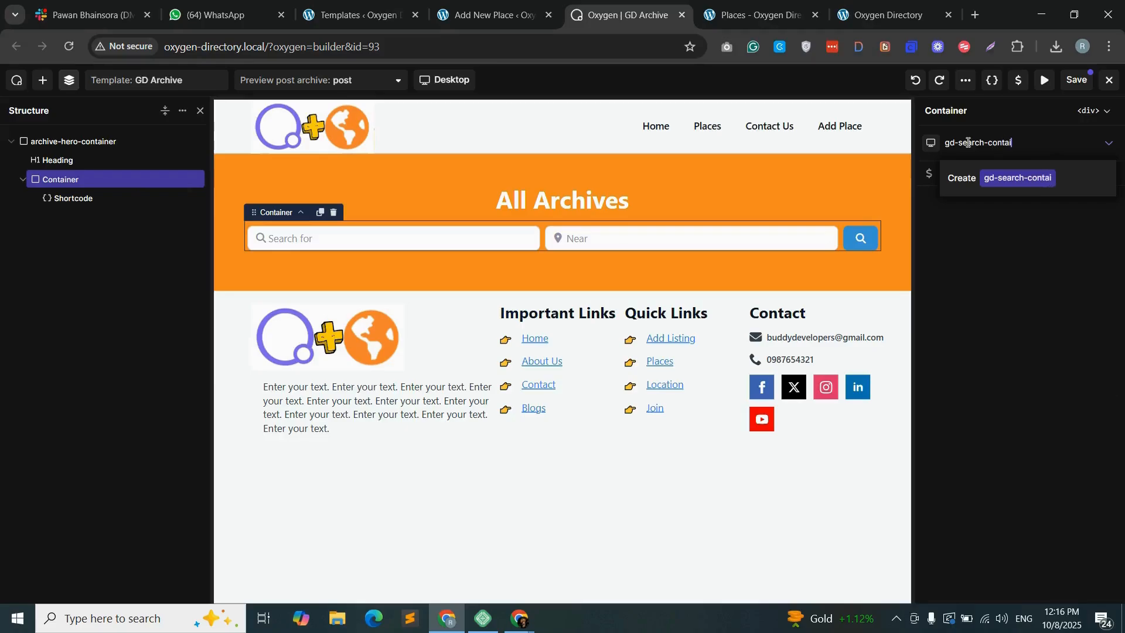
key(BackSpace)
key(BackSpace)
key(BackSpace)
text(ner)
click(1043, 180)
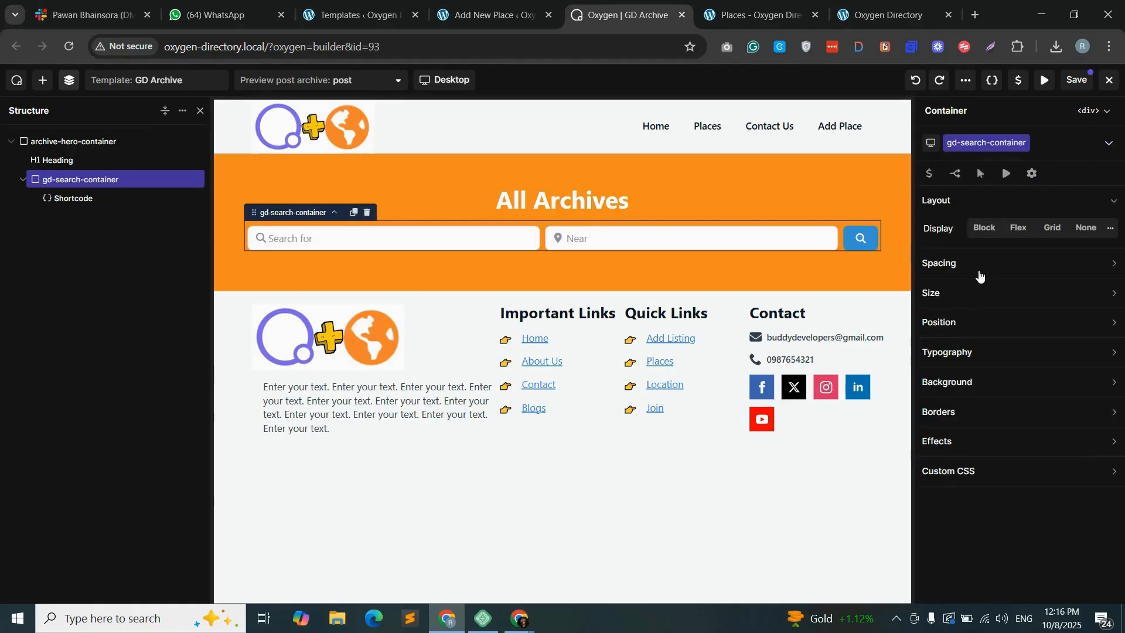
- Set the gd-search-container's left and right padding to 50 px
click(965, 302)
click(961, 264)
click(971, 322)
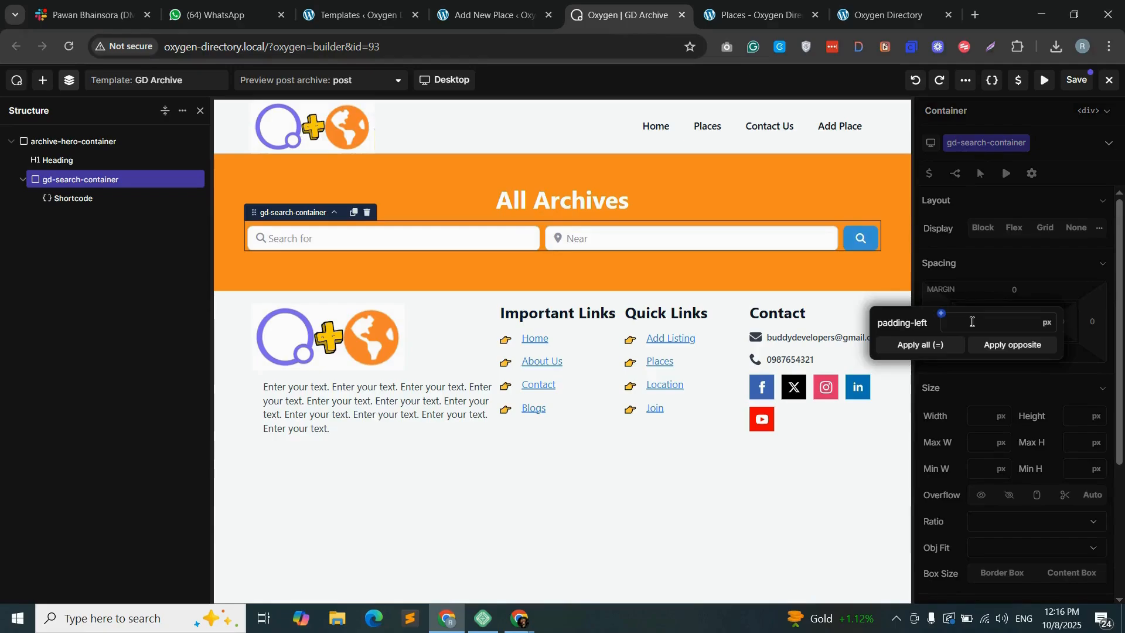
text(50)
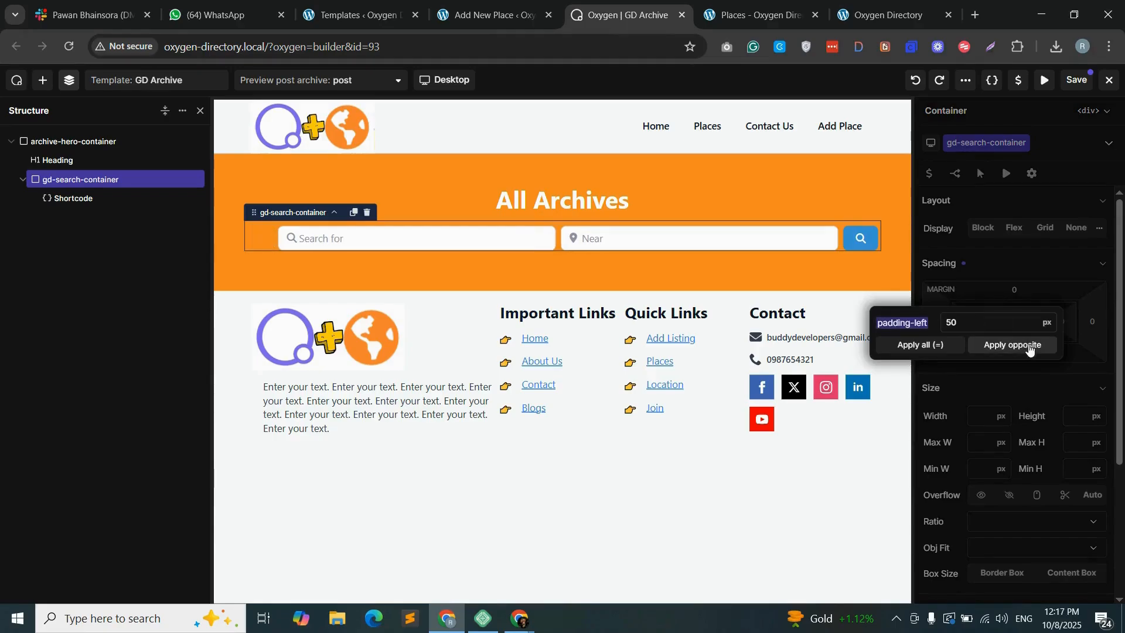
click(1030, 347)
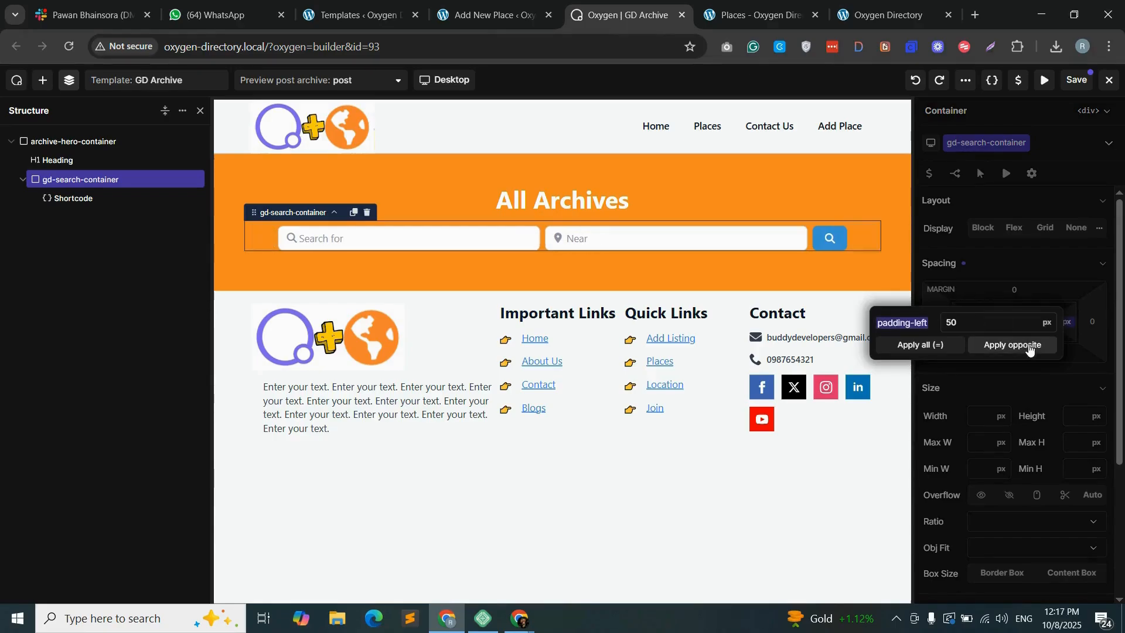
- Save the template and check the padded search bar on the reloaded Places page
click(1076, 80)
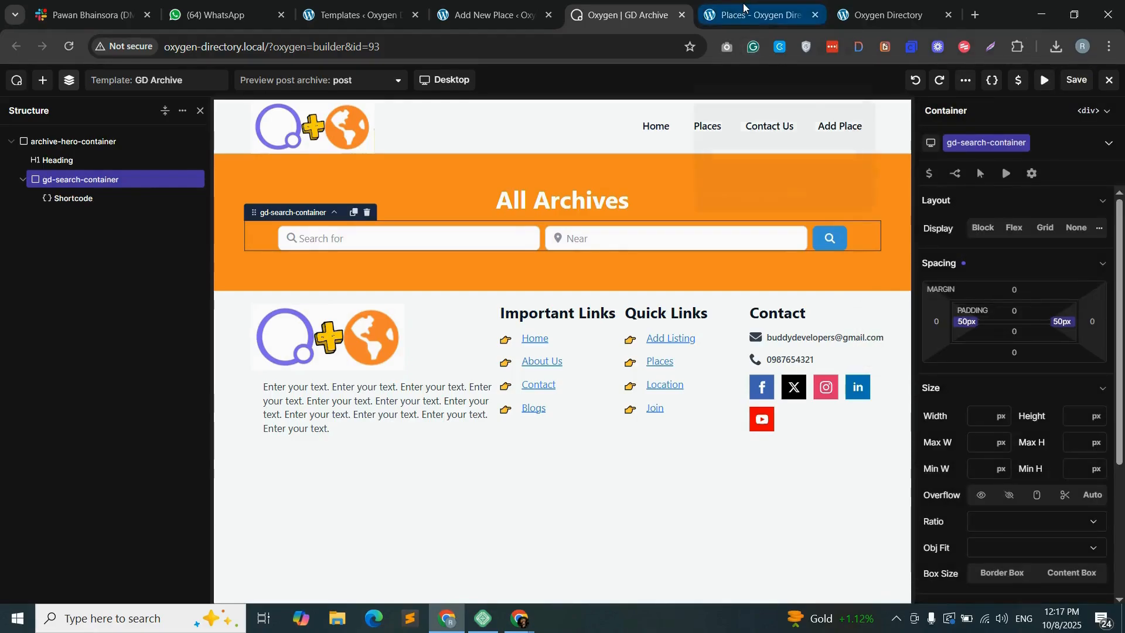
click(739, 7)
key(F5)
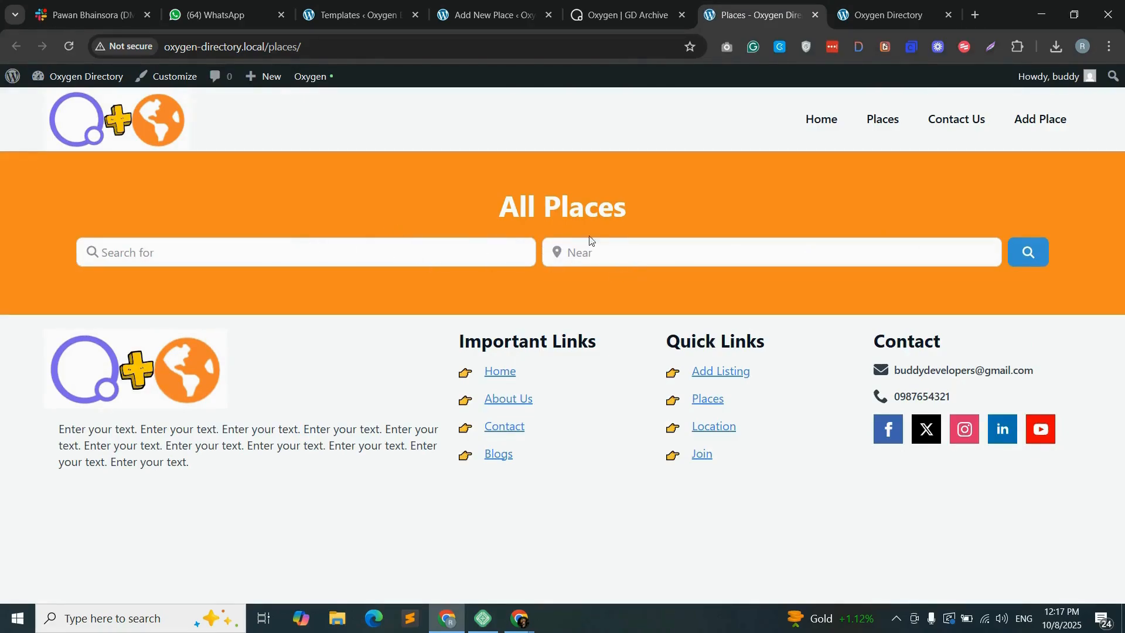
- Return to the GD Archive template and set the gd-search-container's left and right padding to 150 px
click(613, 18)
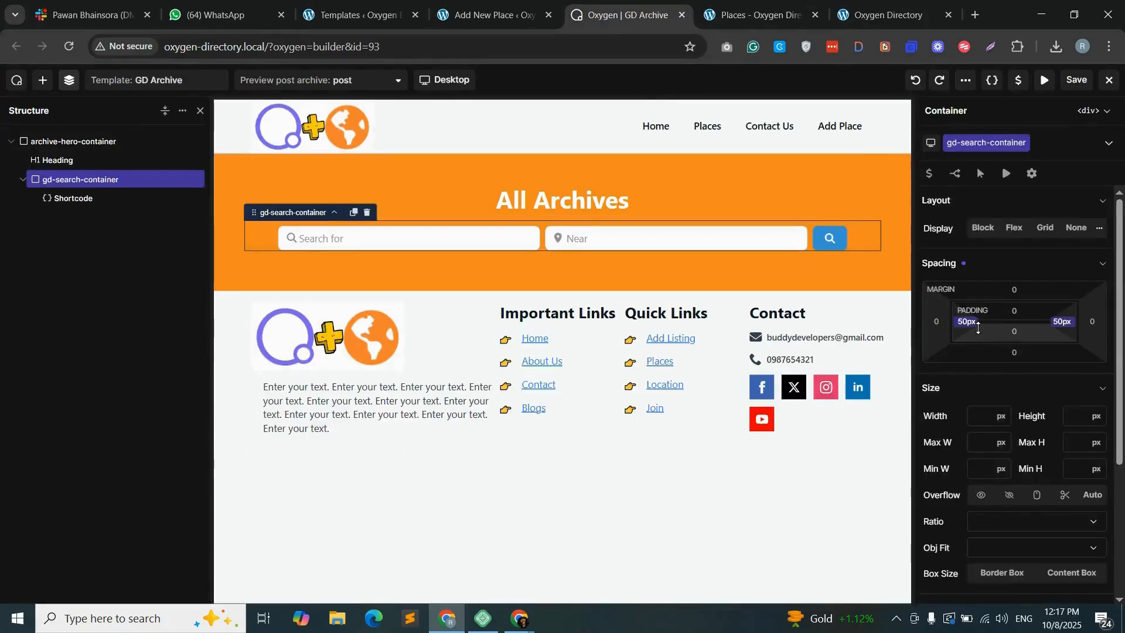
click(975, 325)
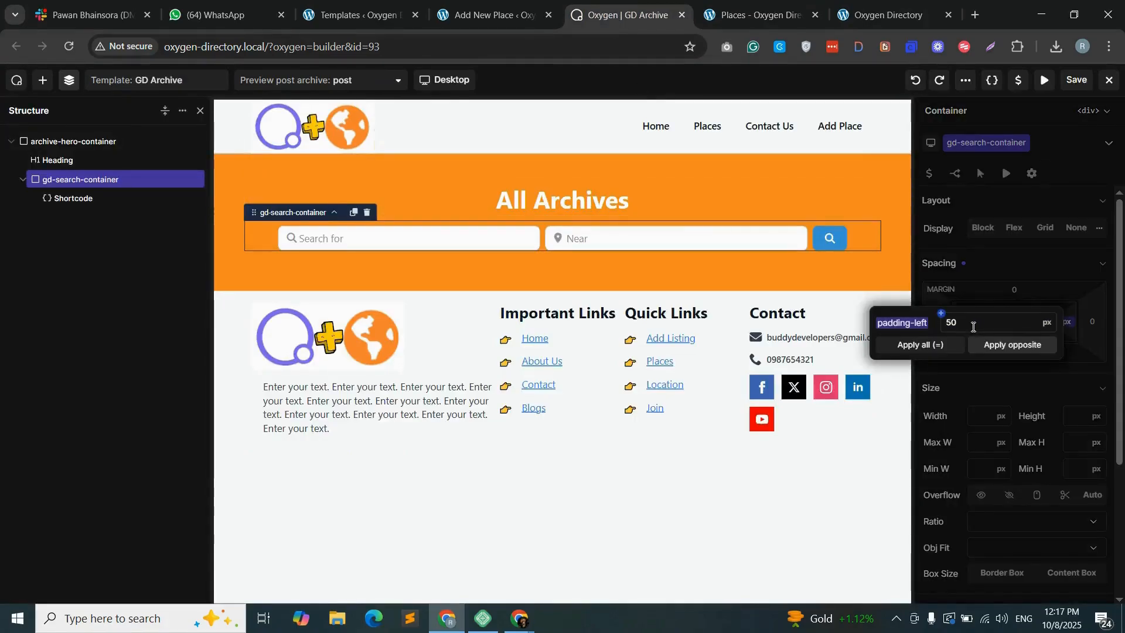
key(Home)
text(1)
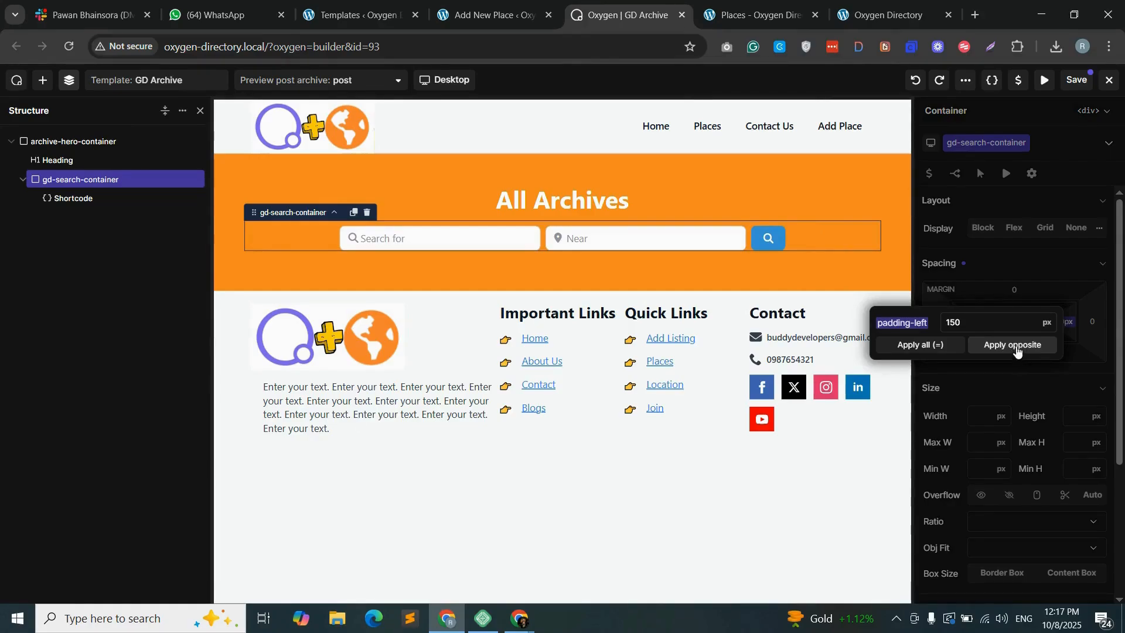
click(1020, 348)
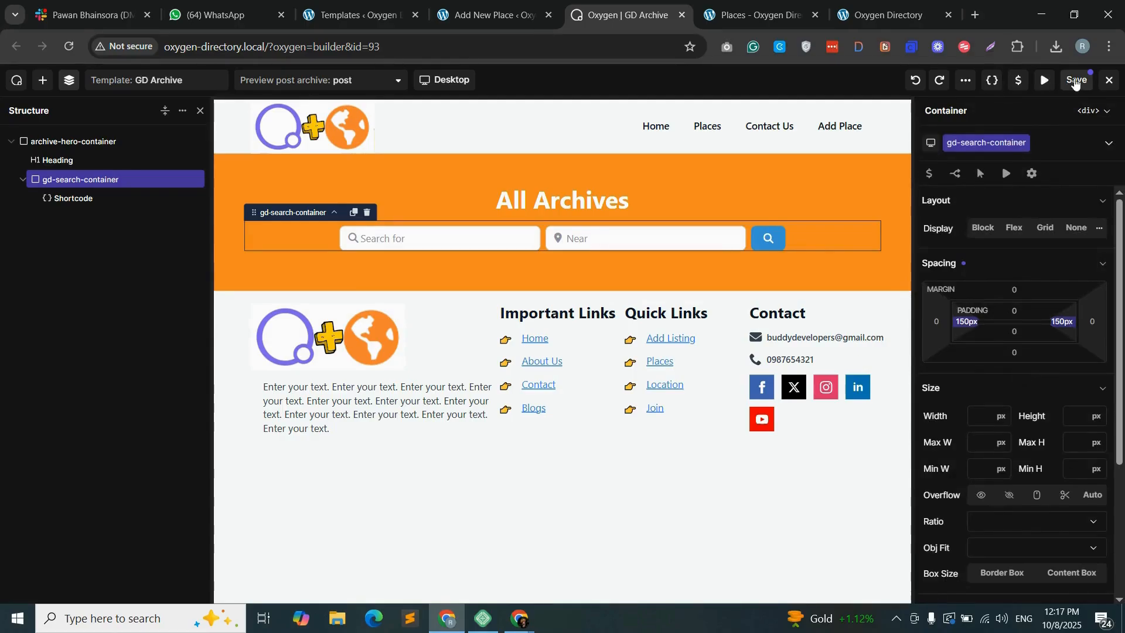
- Check the hero title and the search bar's width on the Places page
click(739, 8)
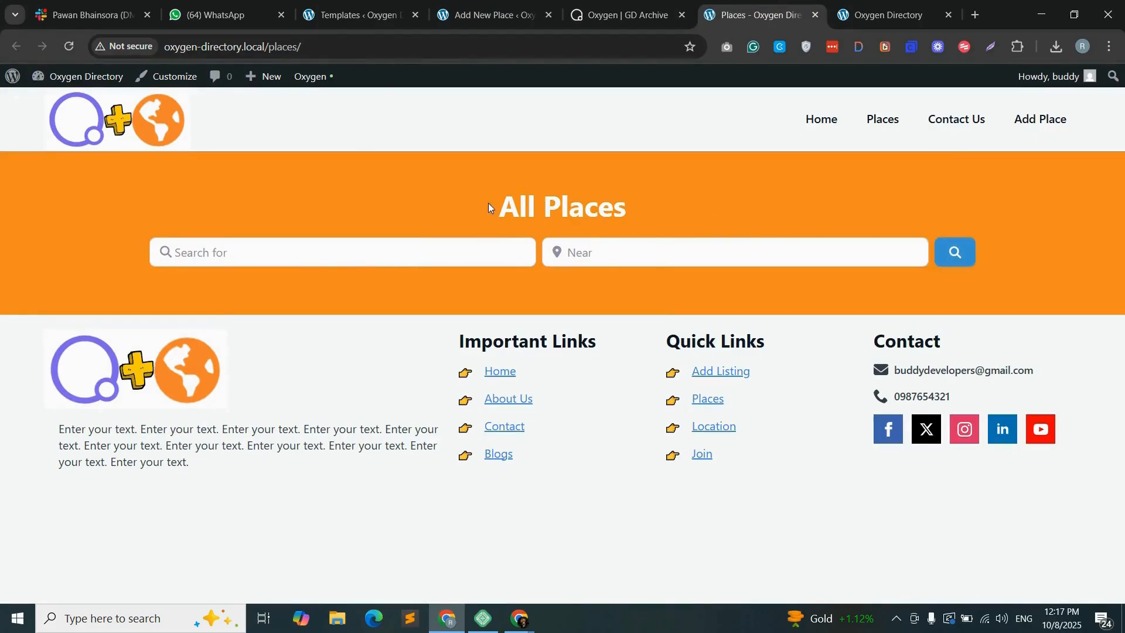
drag(488, 203, 651, 209)
click(655, 210)
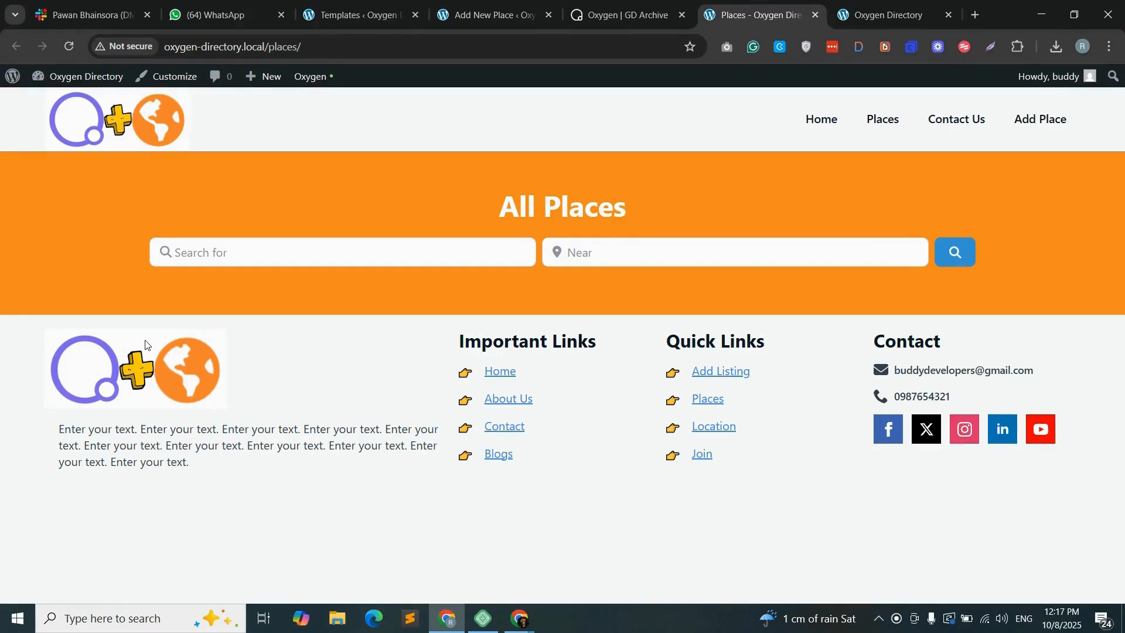
- In the GD Archive template, add a Container below archive-hero-container and assign it a new class named map-listing-container
key(ctrl+shift+Tab)
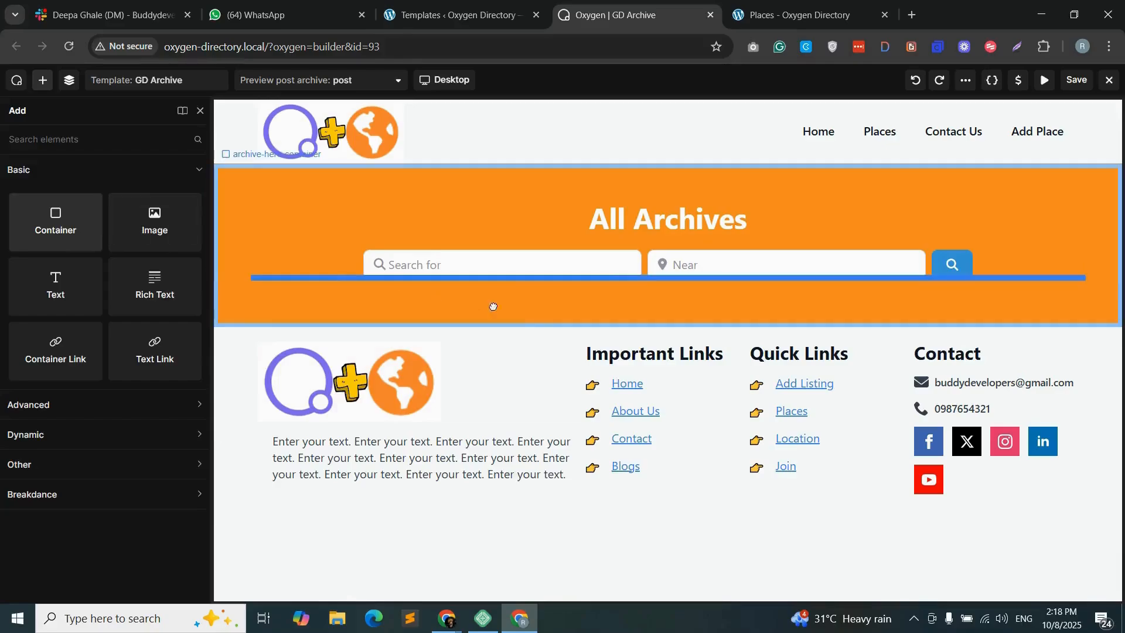
drag(493, 304, 567, 334)
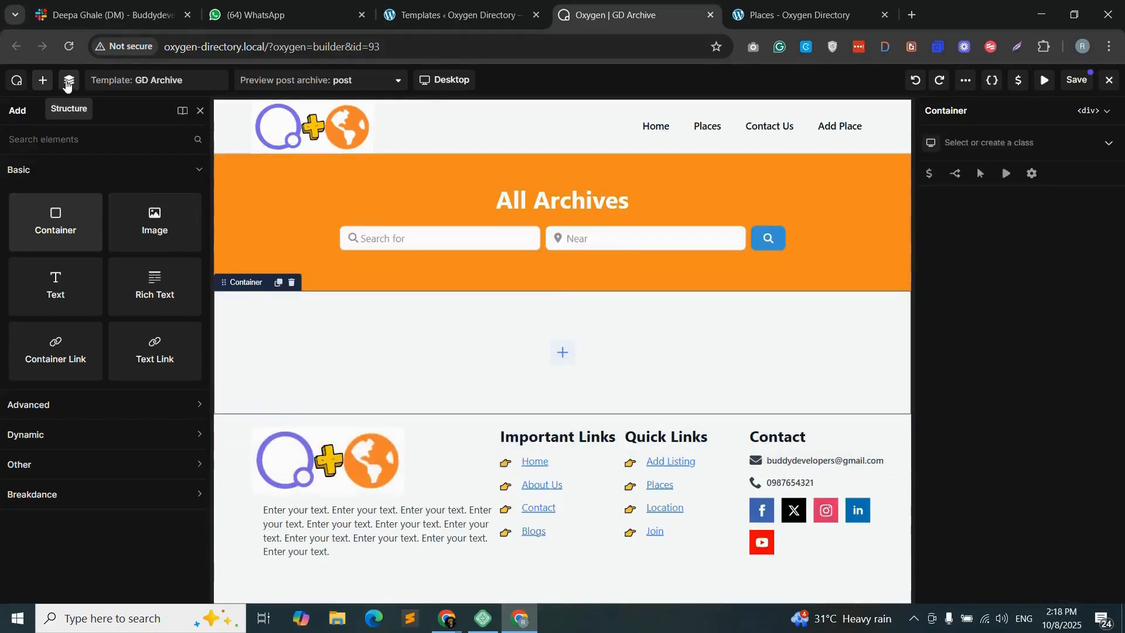
click(69, 82)
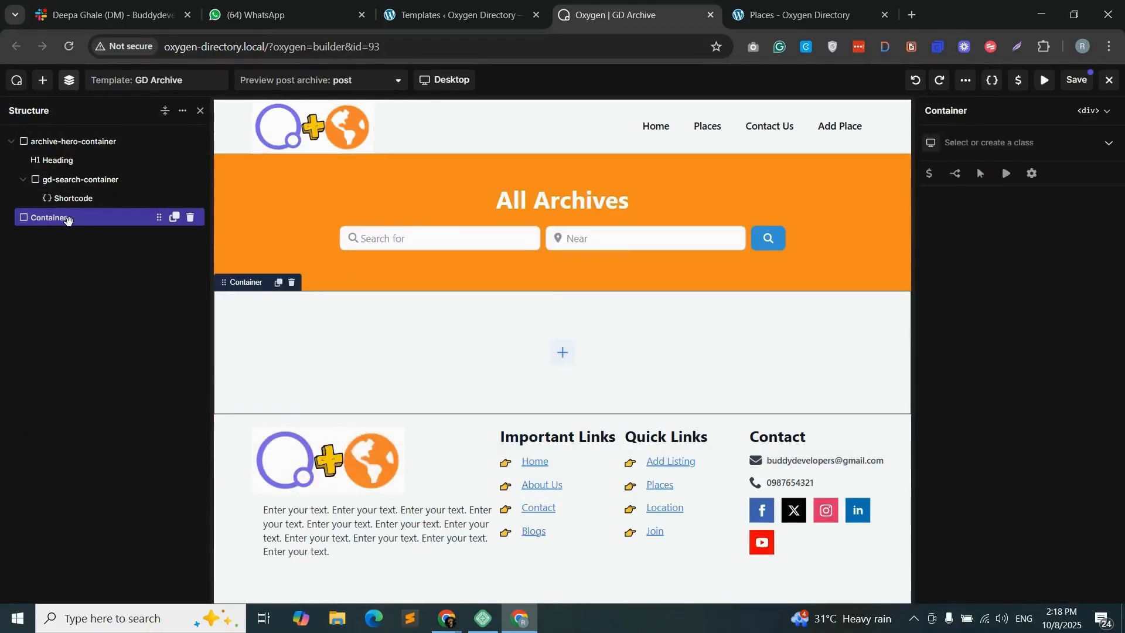
click(1011, 144)
text(map-listing)
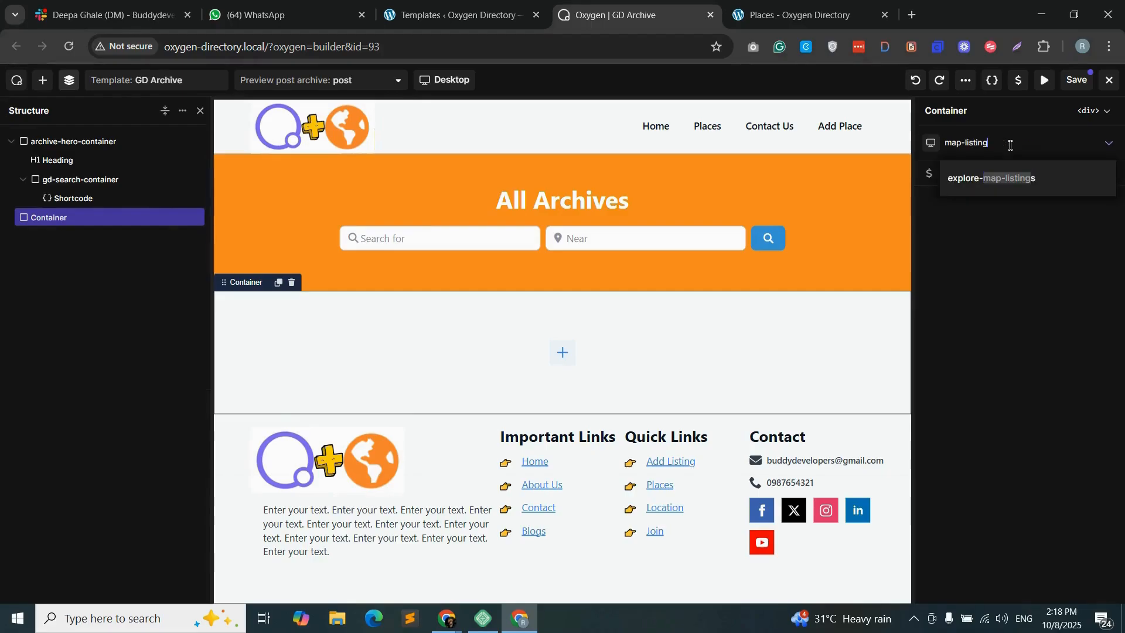
text(-container)
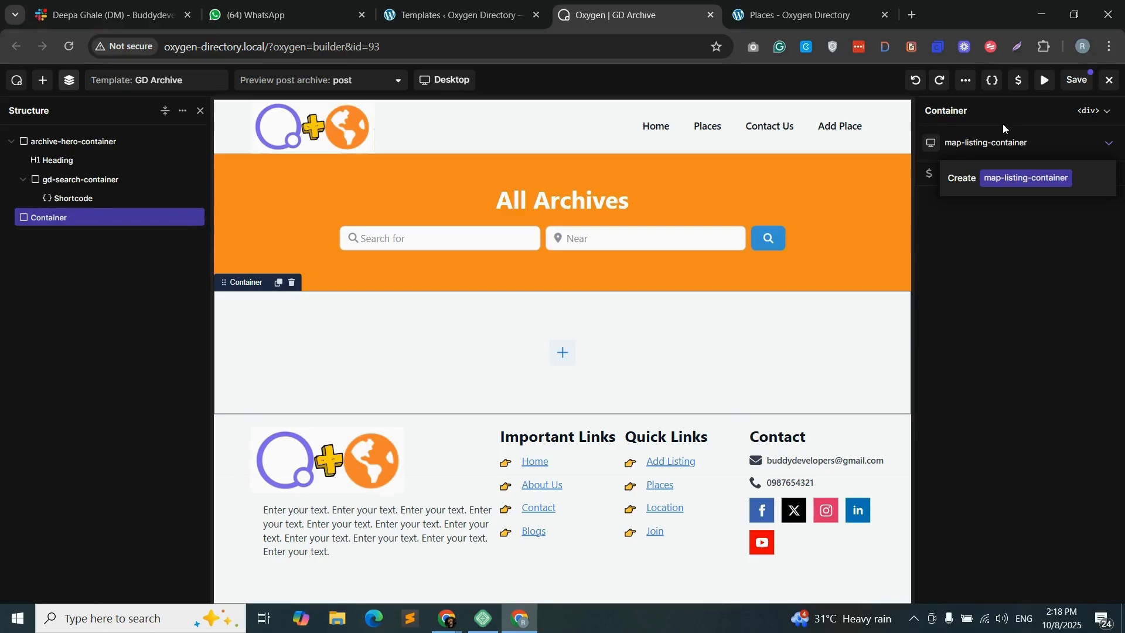
click(1051, 178)
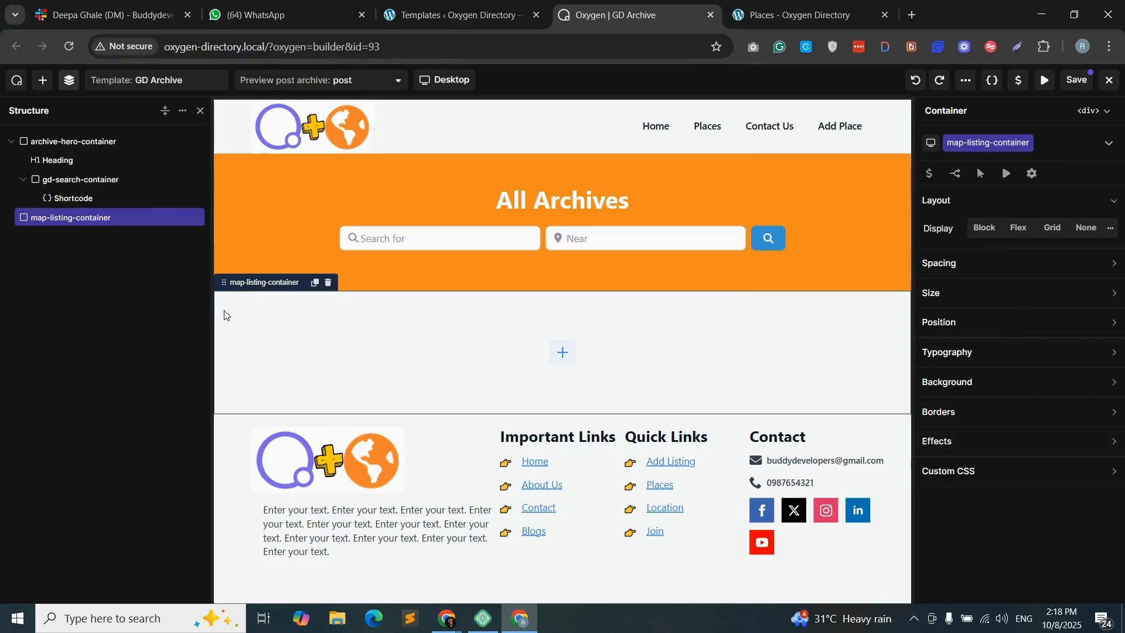
- Add a Container inside map-listing-container and duplicate it to get two nested containers
click(563, 354)
drag(96, 237, 450, 346)
click(69, 80)
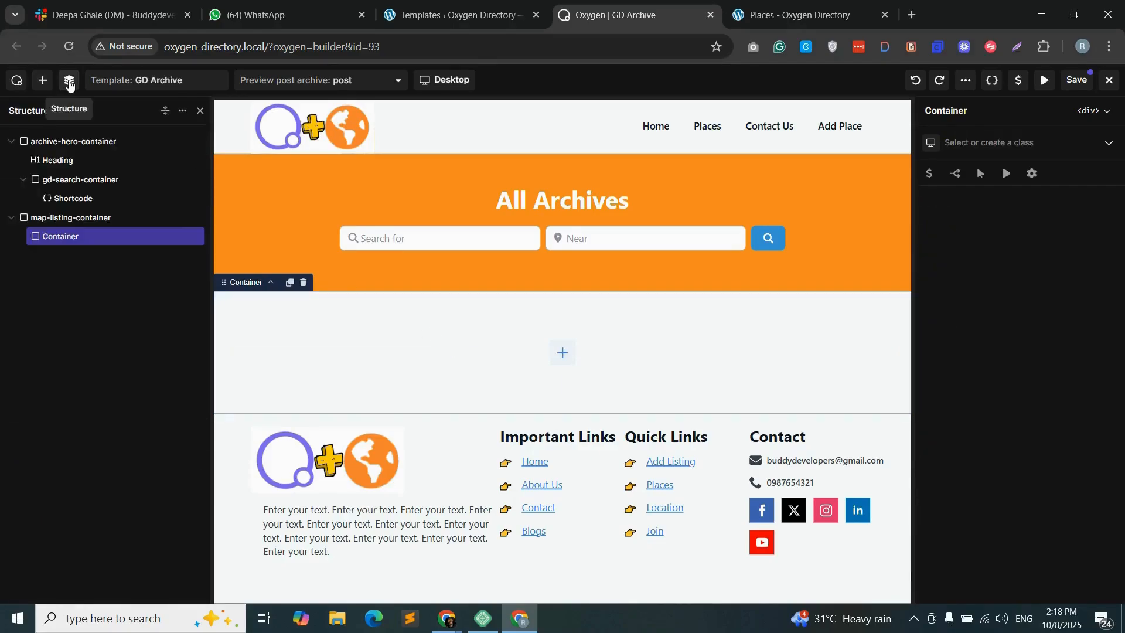
click(175, 236)
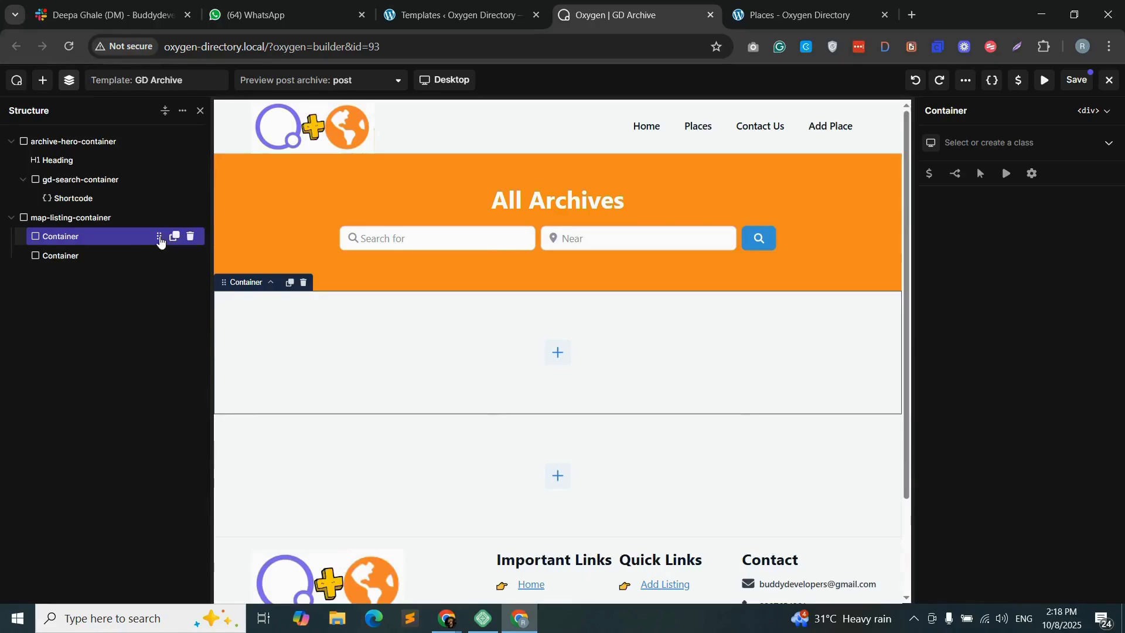
- Assign the new class listing-col to the first nested container and map-col to the second
click(985, 142)
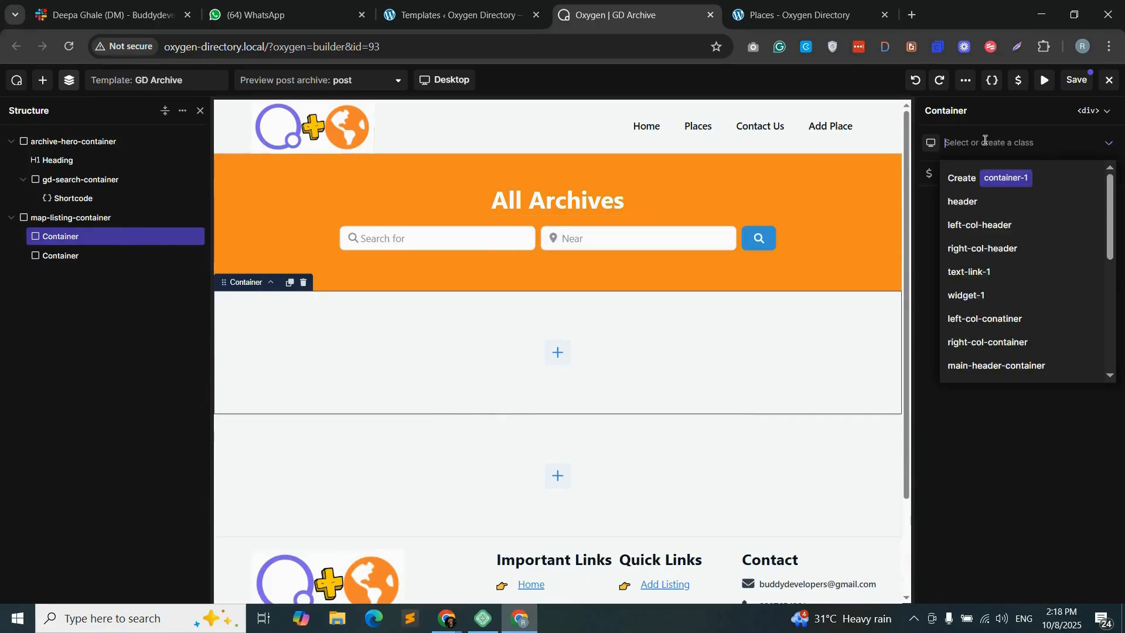
text(listing-col)
click(1054, 178)
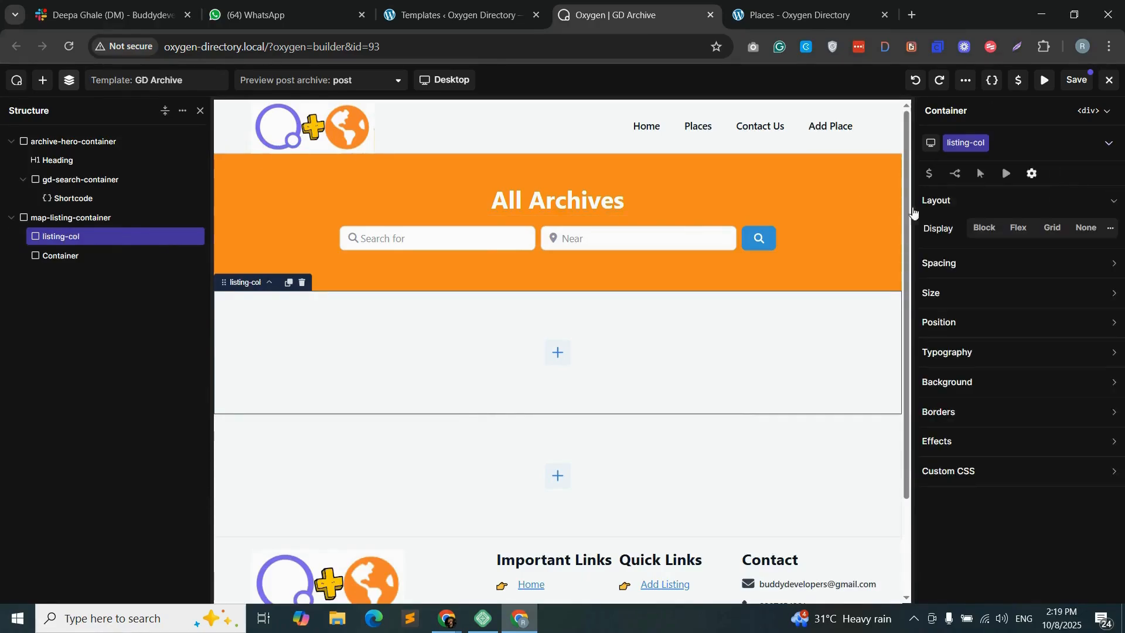
click(141, 256)
click(967, 142)
text(map-col)
click(1048, 179)
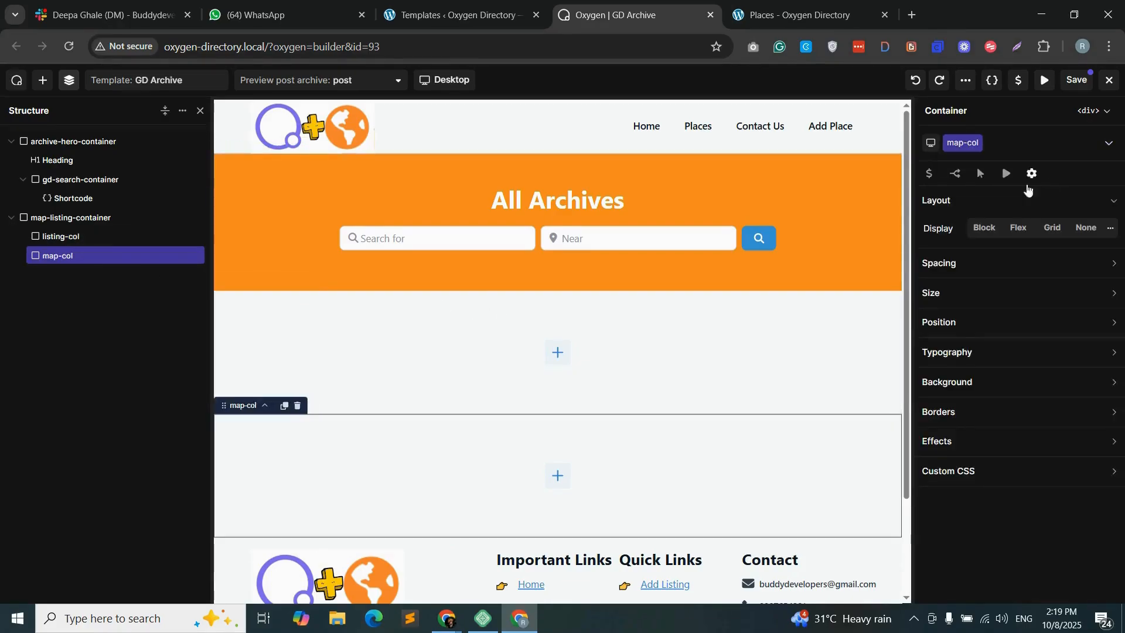
- Set map-listing-container's display to Flex and give listing-col a width of 50%
click(83, 218)
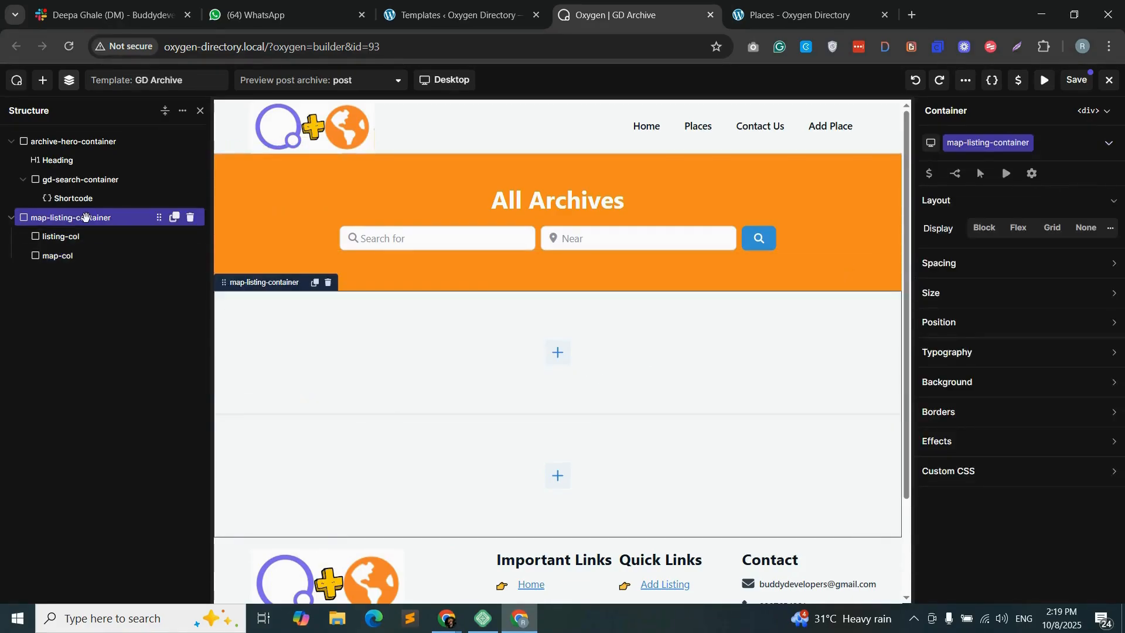
click(1018, 234)
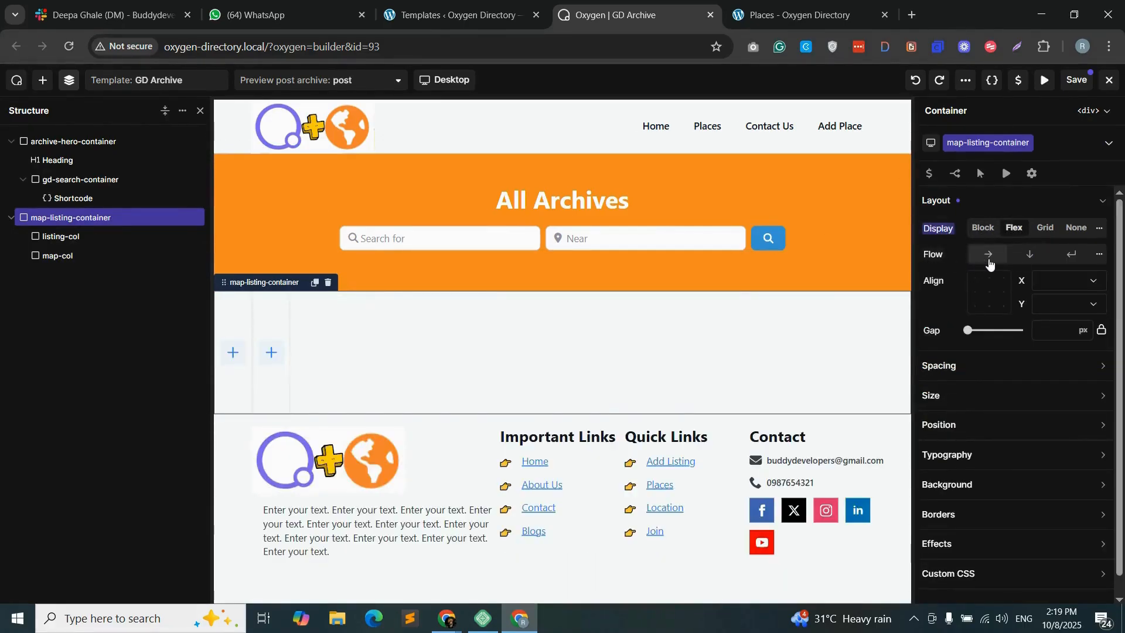
click(97, 237)
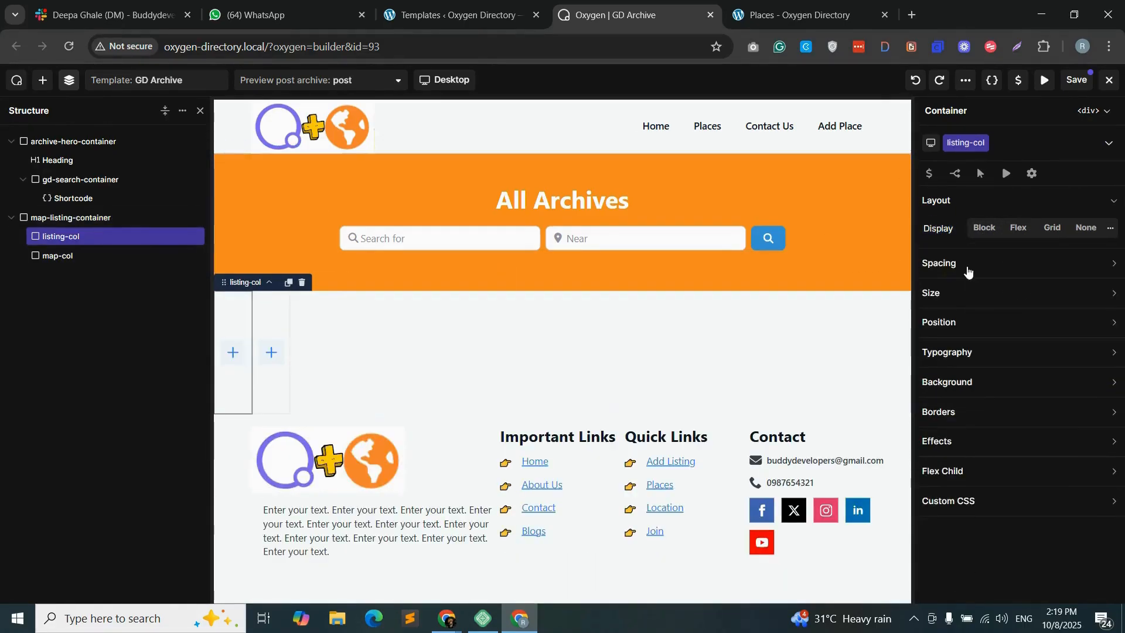
click(962, 296)
click(1002, 321)
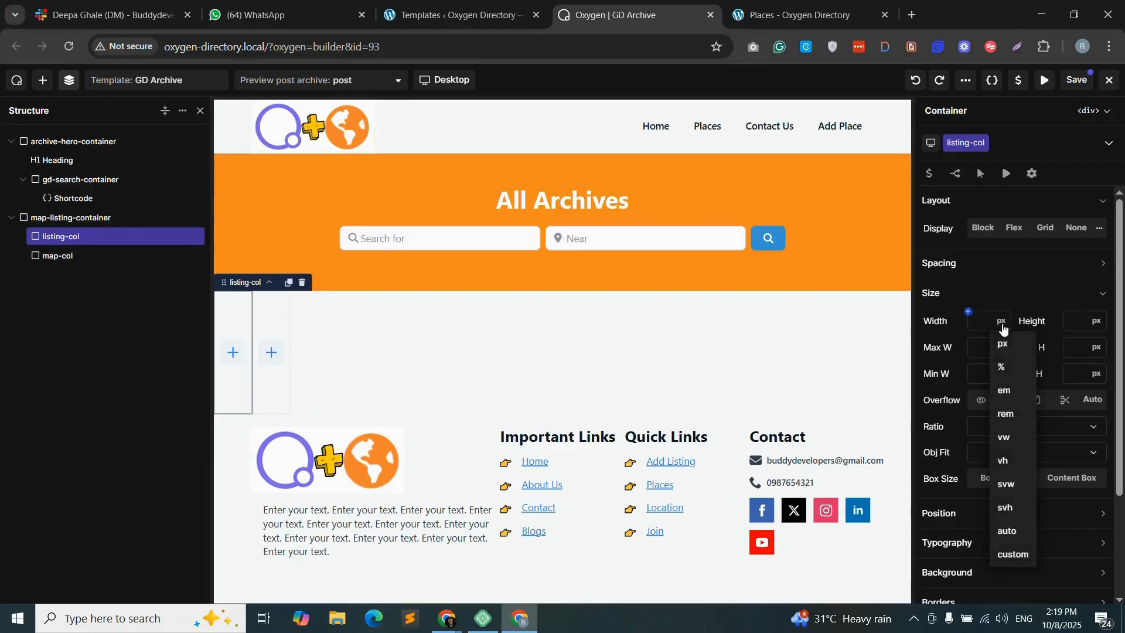
click(999, 362)
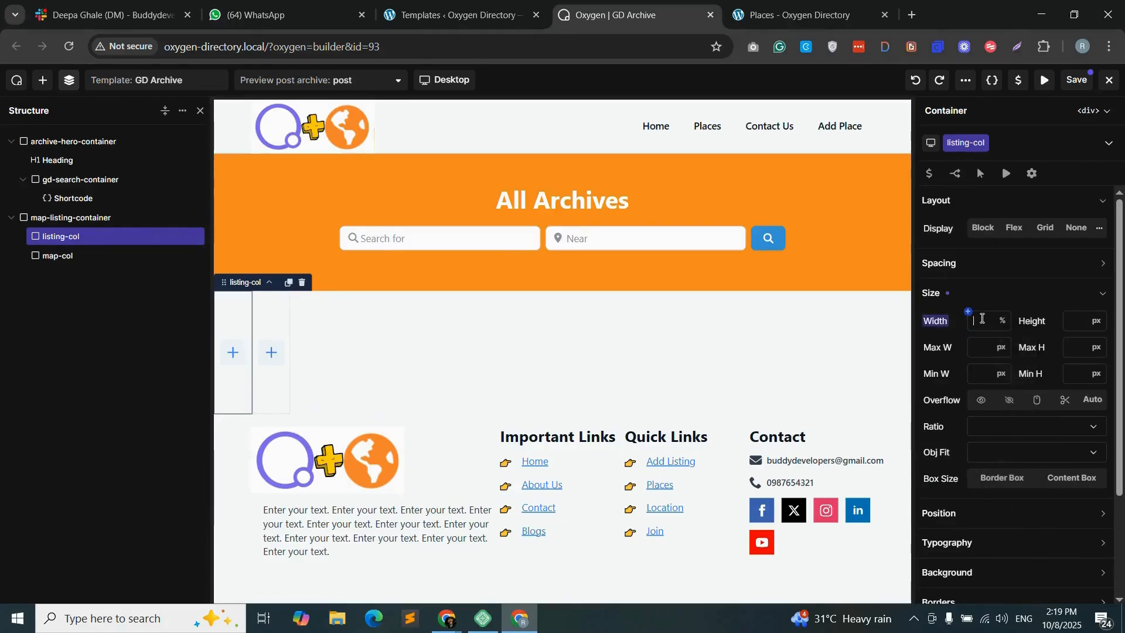
text(50)
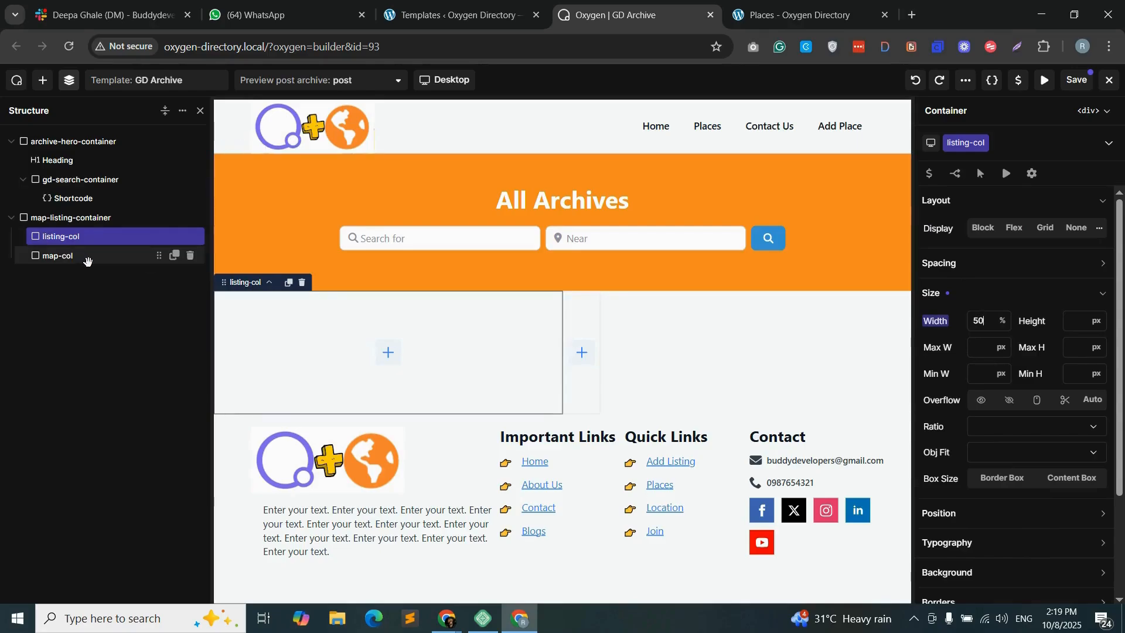
- Set the width of map-col to 50%
click(82, 256)
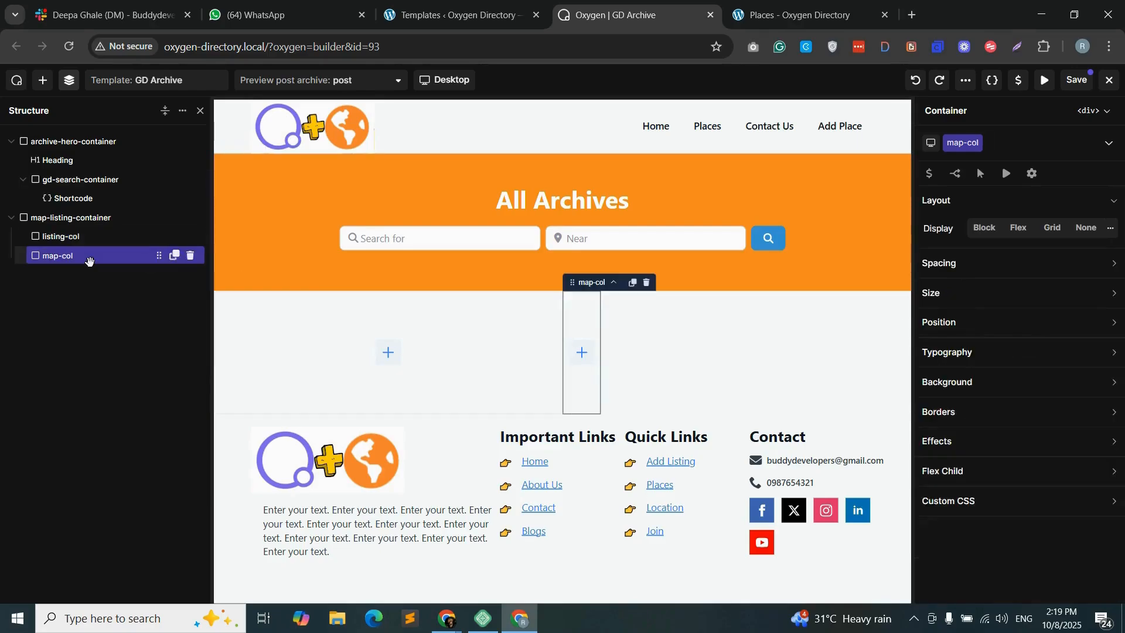
click(963, 301)
click(1001, 323)
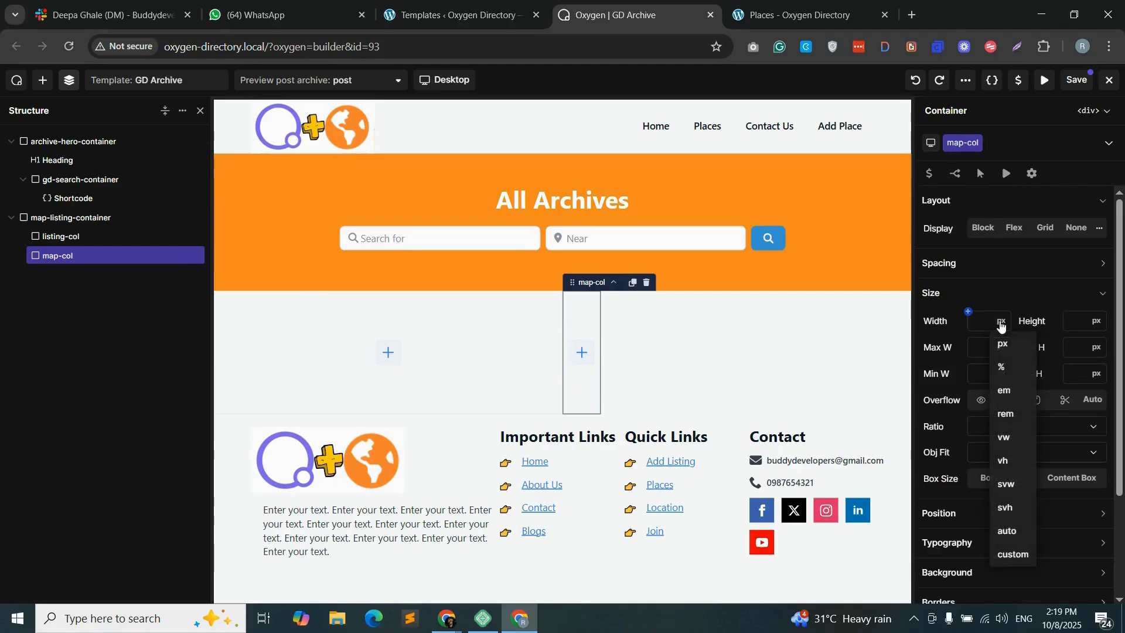
click(999, 362)
text(50)
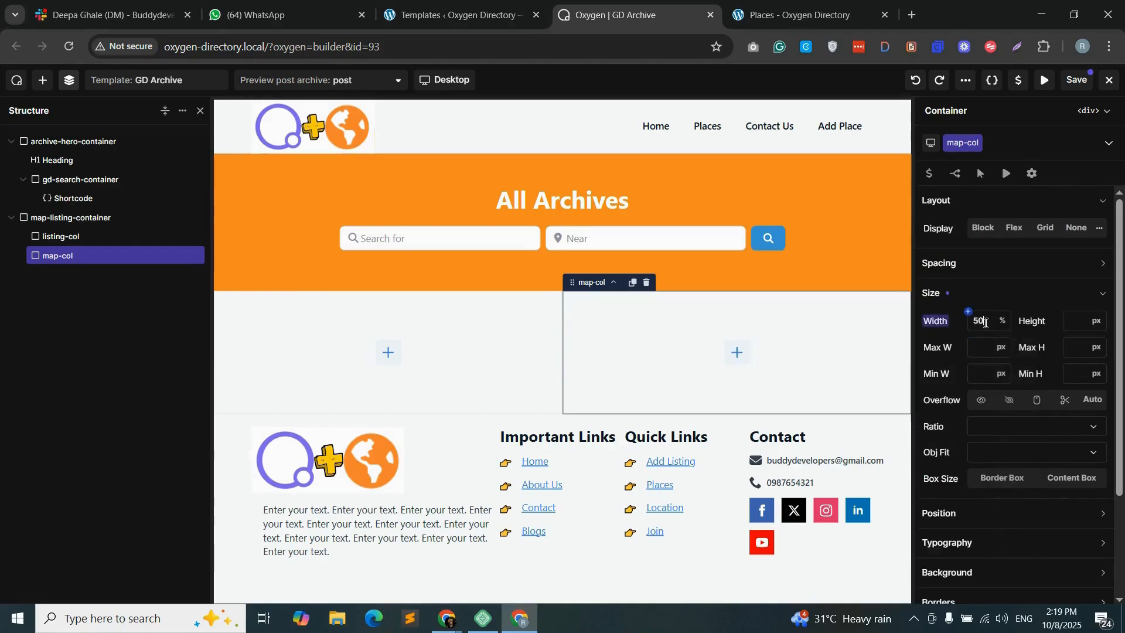
- Add a Container below map-listing-container and nest map-listing-container inside it
click(88, 217)
click(39, 80)
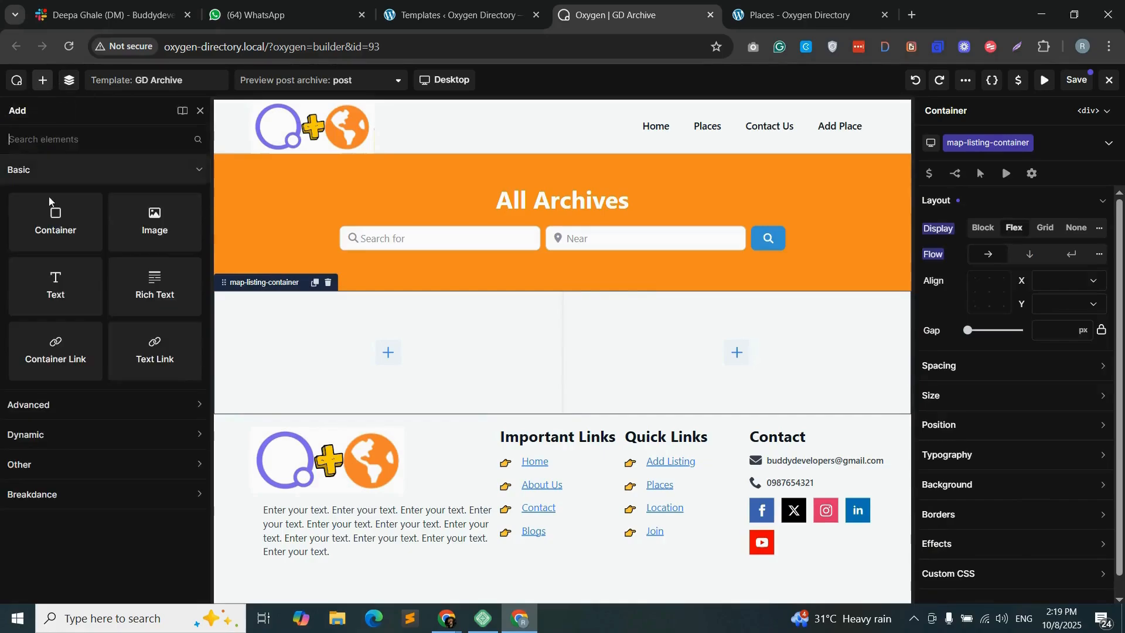
drag(55, 222, 565, 420)
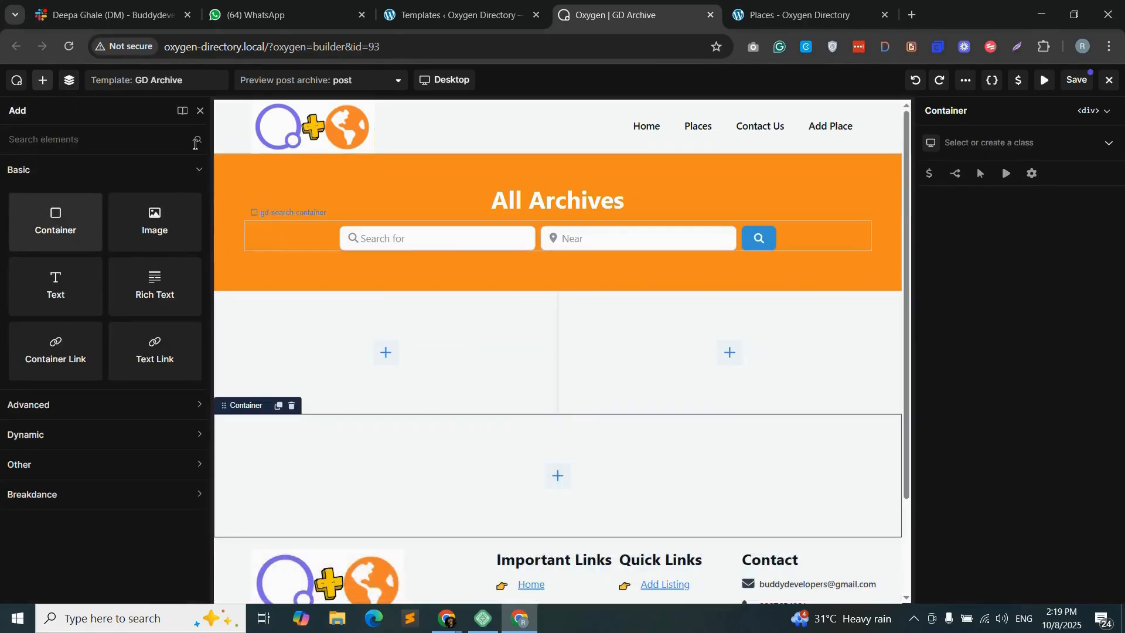
click(69, 81)
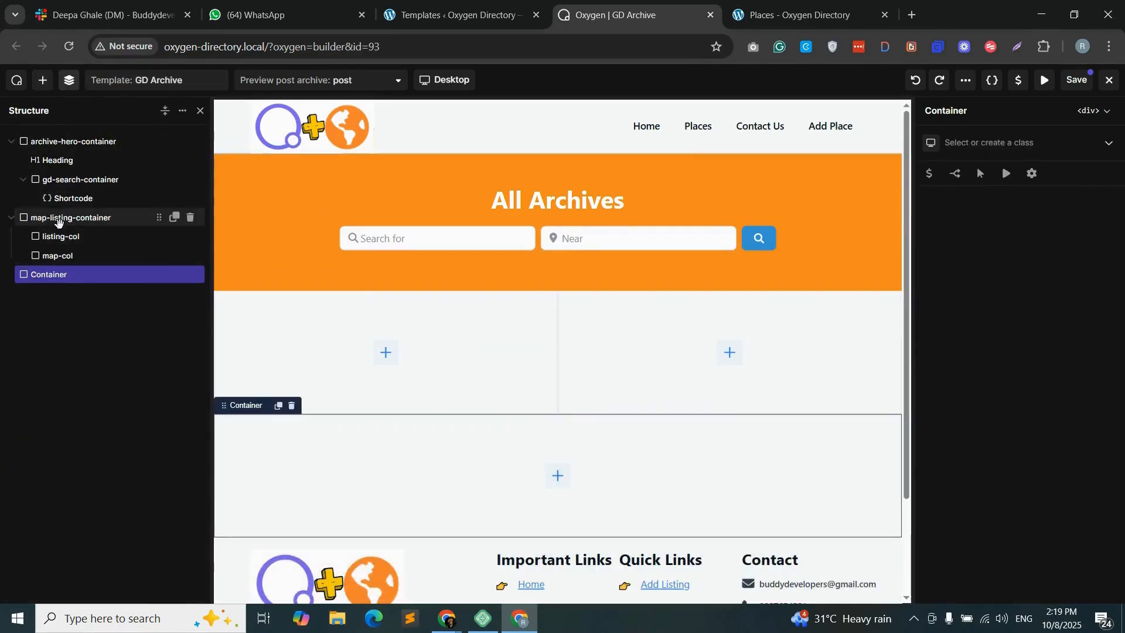
drag(71, 218, 150, 235)
- Assign the new class map-listing-main-container to the outer Container
text(ng-main)
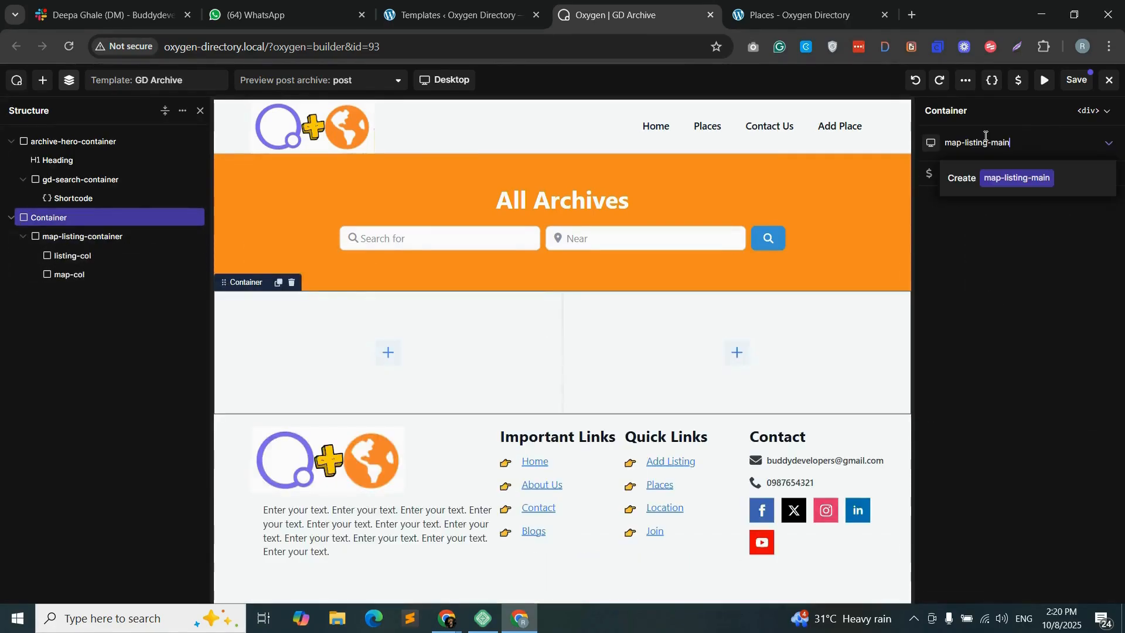
text(-container)
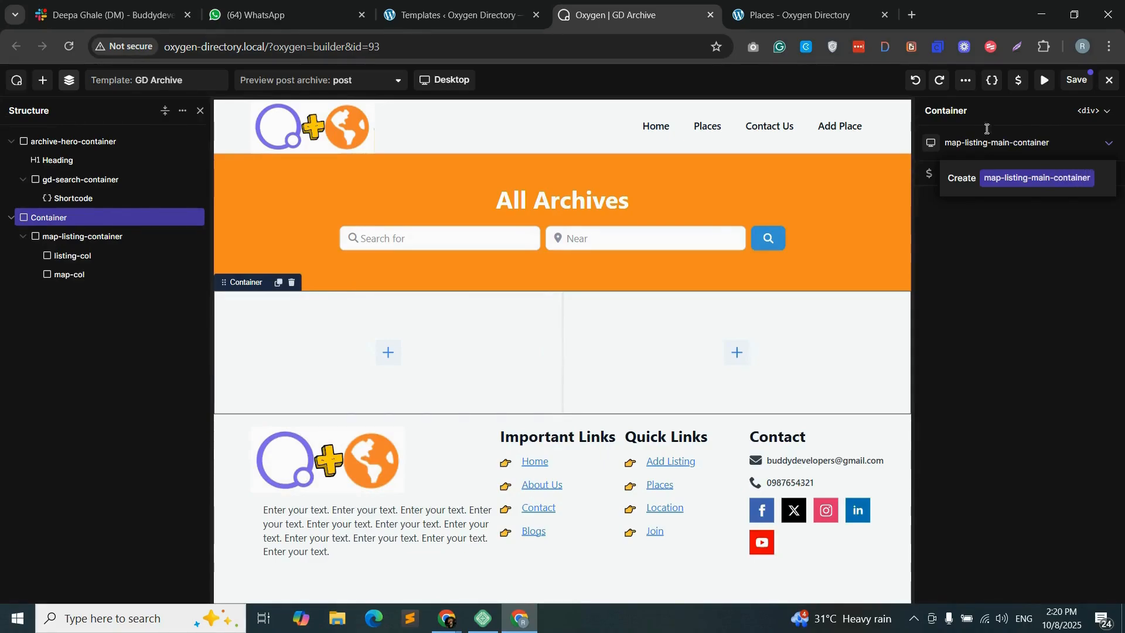
click(999, 178)
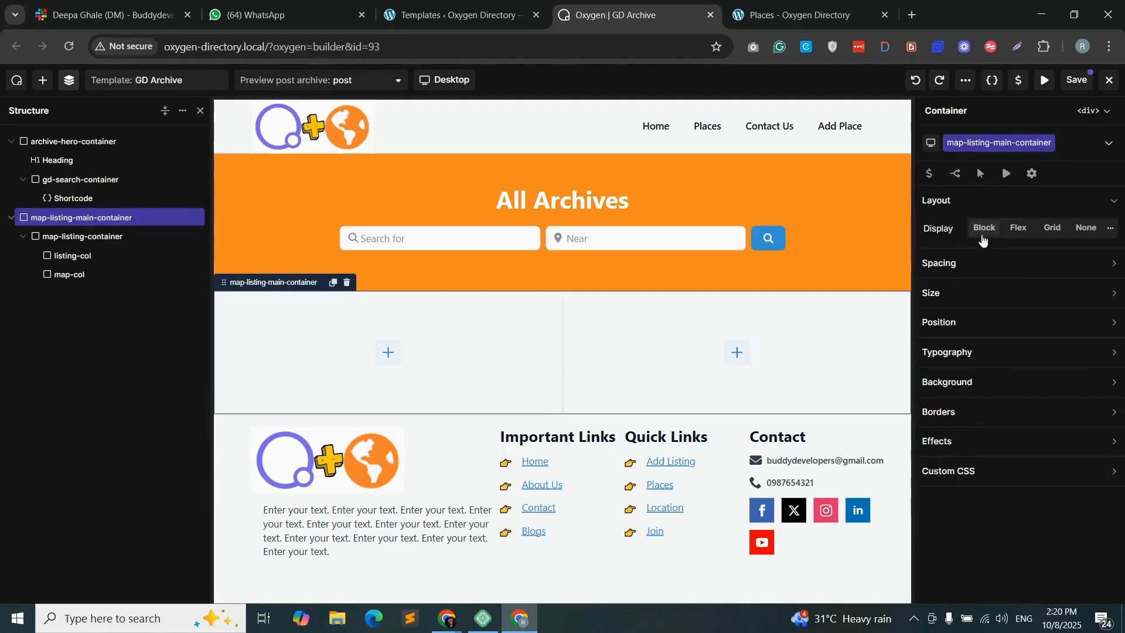
- Set map-listing-main-container's display to Flex with horizontal flow, align it to Center on X, and set its Y alignment
click(1017, 228)
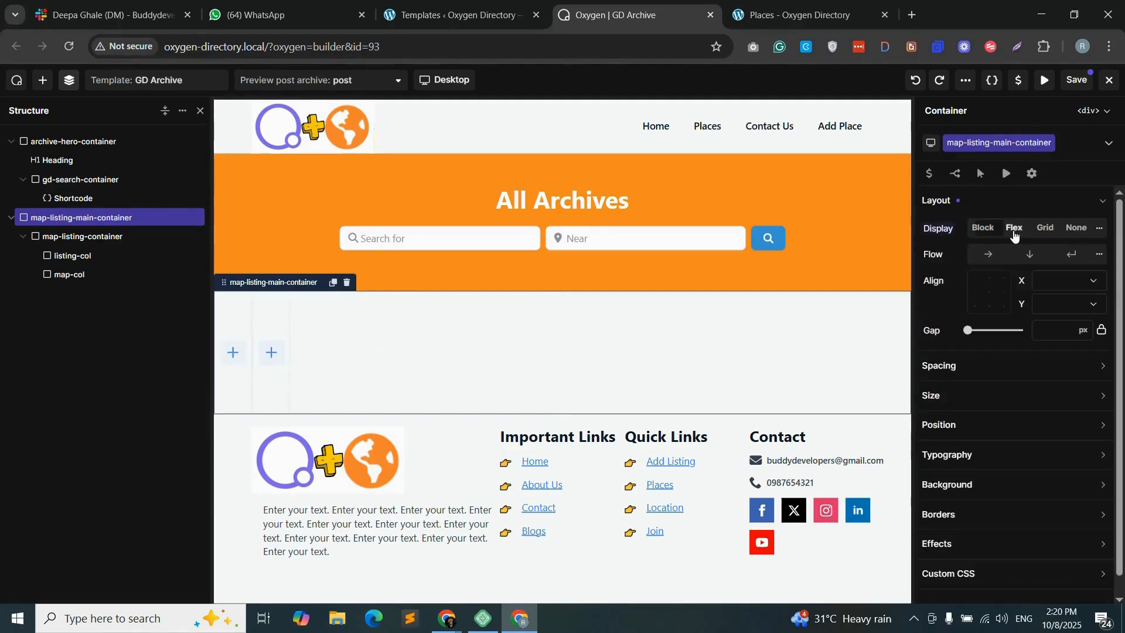
click(988, 259)
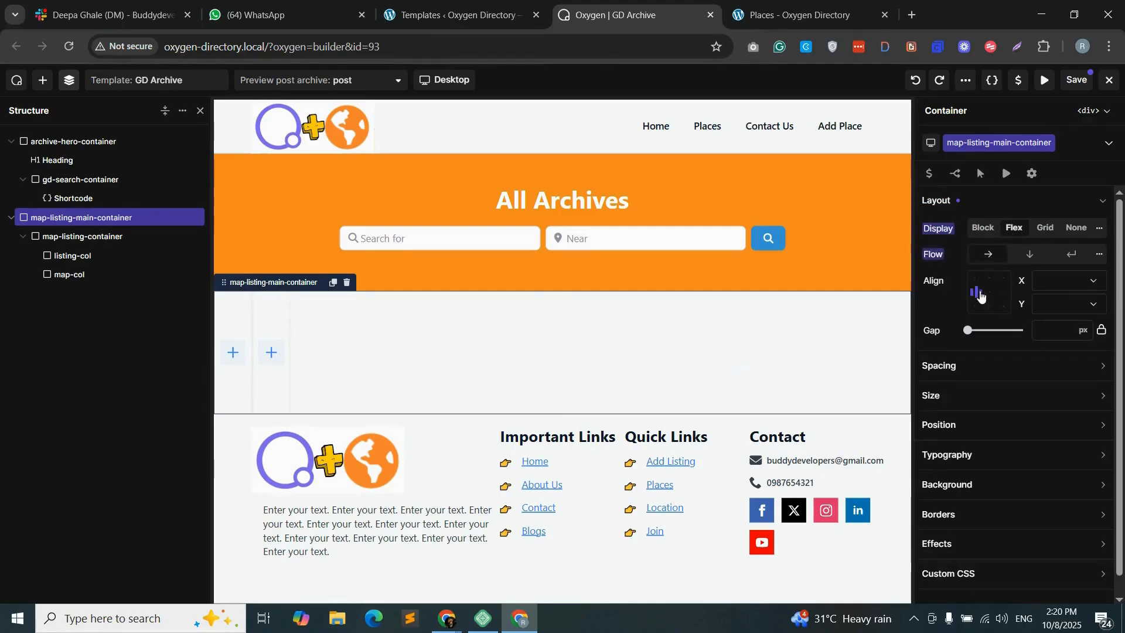
click(1064, 284)
click(1051, 311)
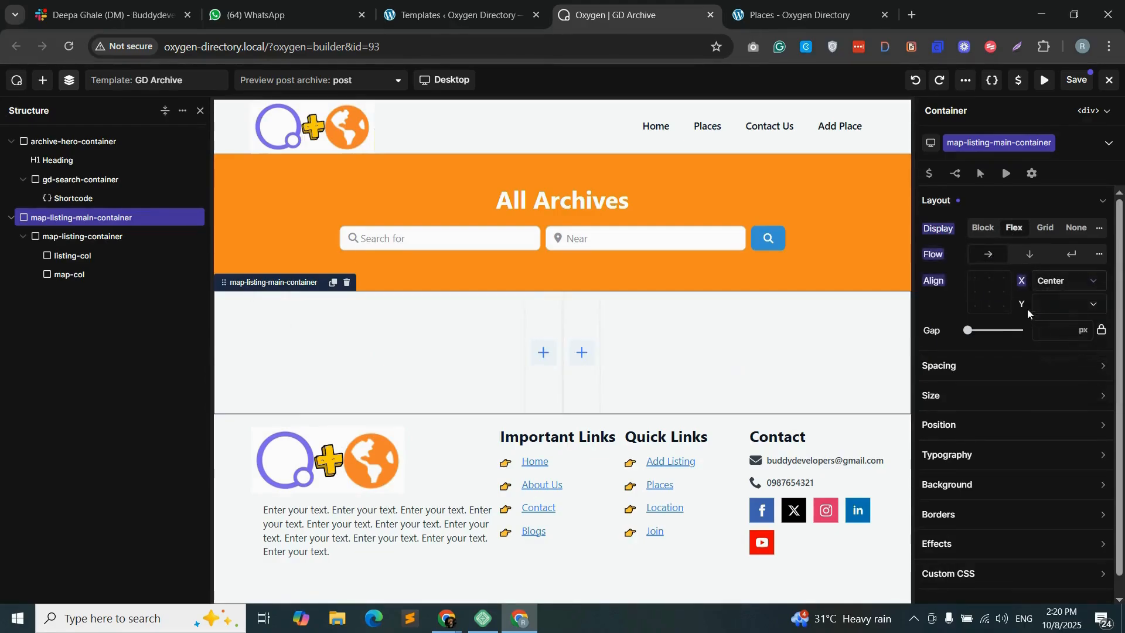
click(1083, 308)
click(1064, 334)
- Set the width of map-listing-container to 90%
click(84, 237)
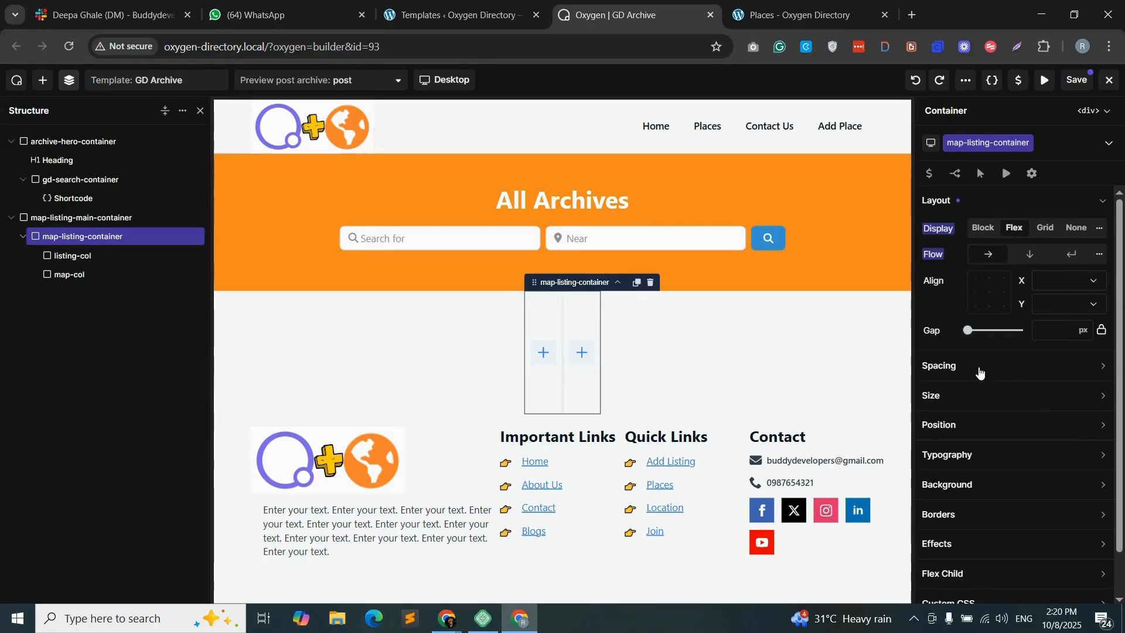
click(974, 397)
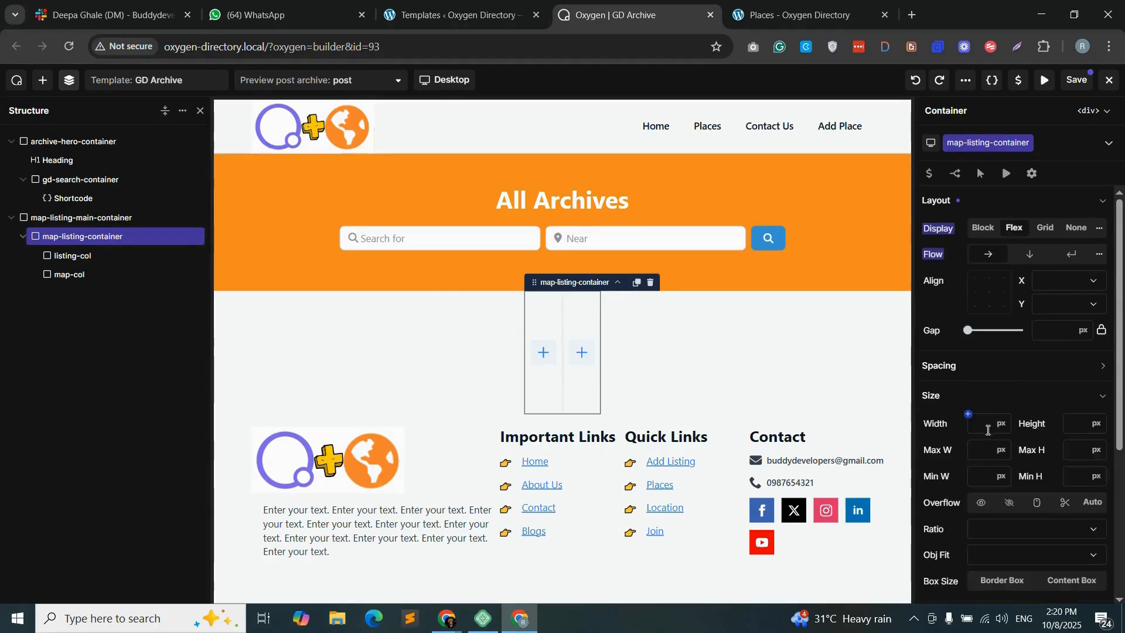
click(1001, 429)
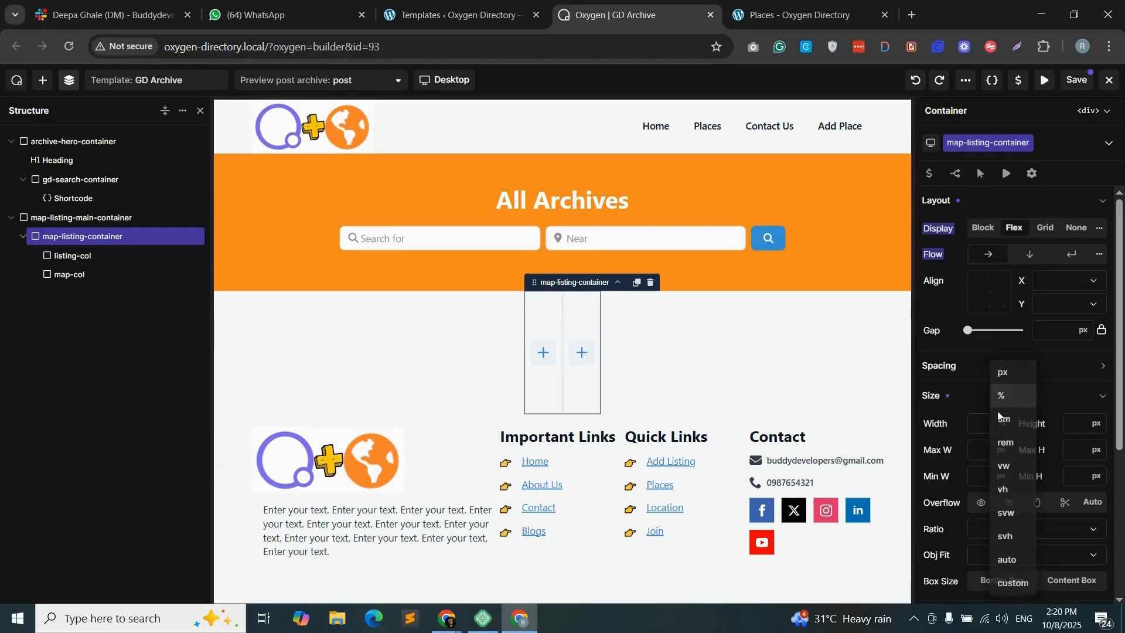
click(1003, 394)
click(985, 424)
text(90)
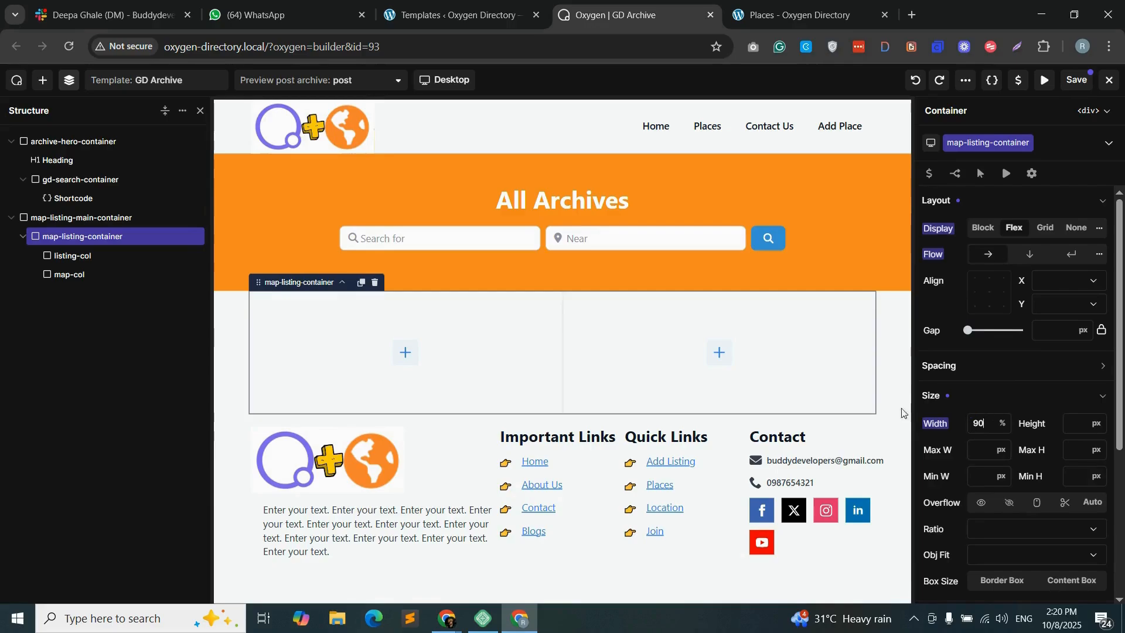
- Add a Shortcode element inside listing-col
click(404, 352)
click(73, 140)
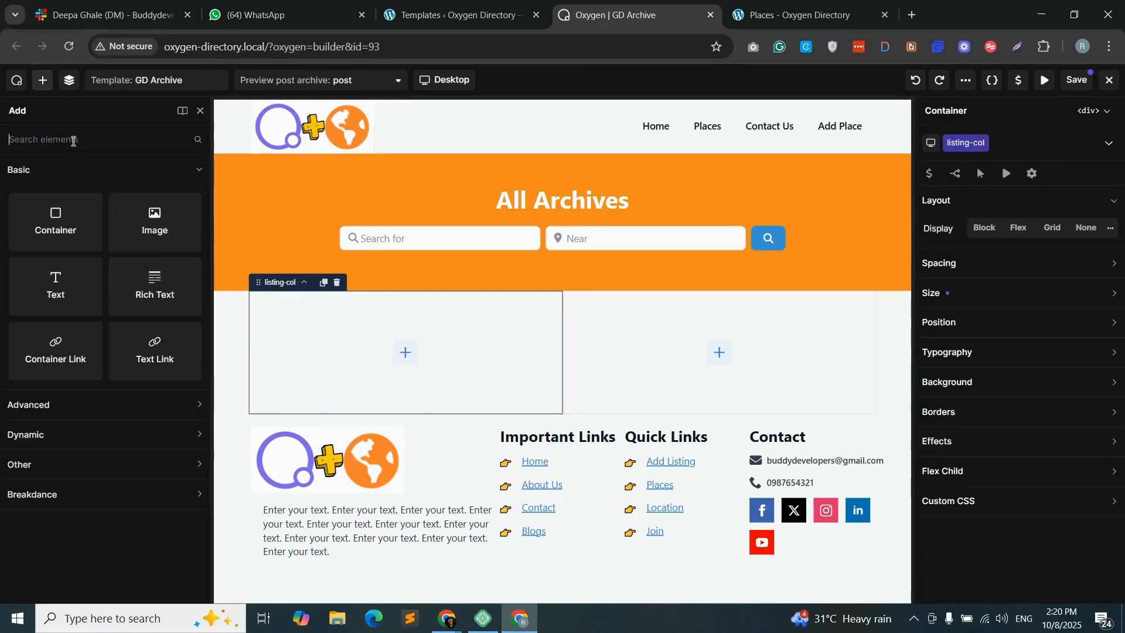
text(sho)
drag(58, 196, 321, 319)
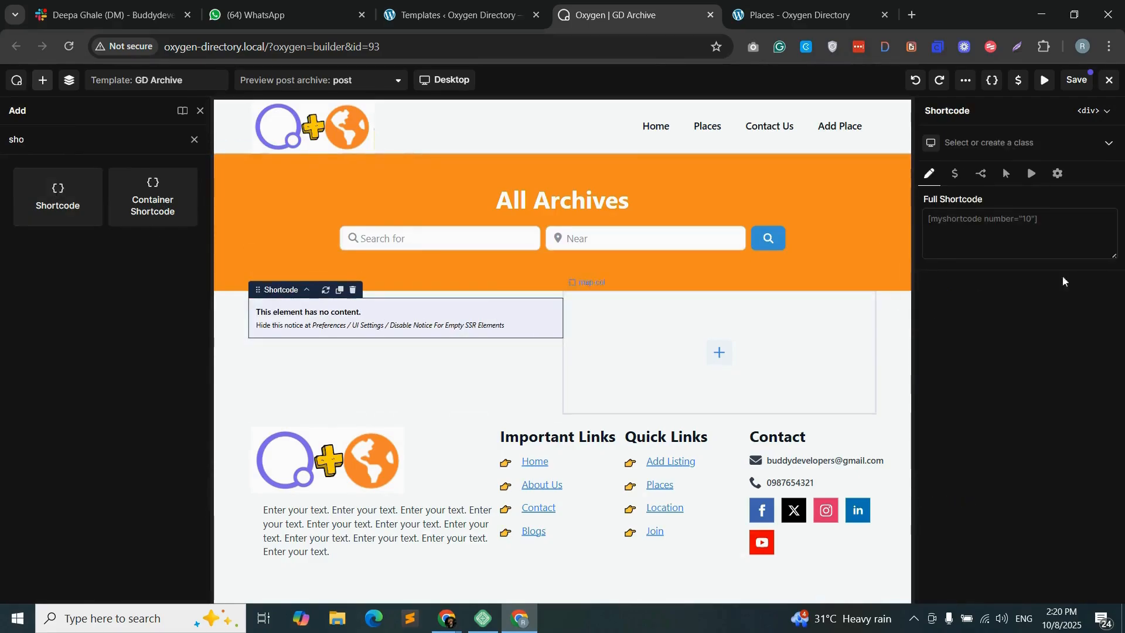
key(ctrl+z)
click(403, 354)
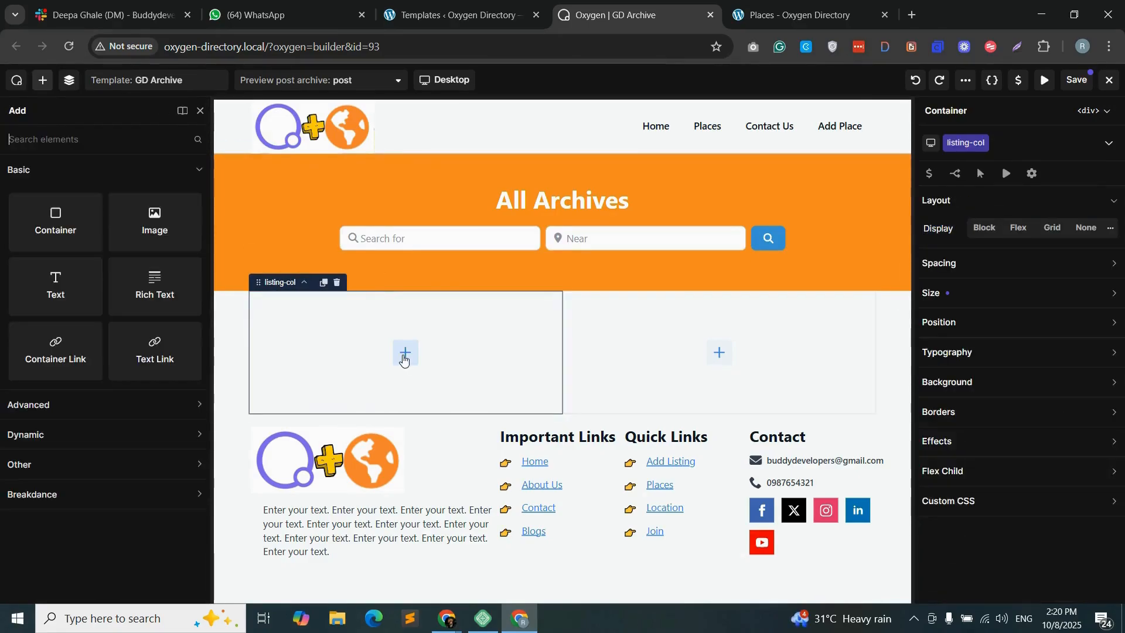
- Switch to the WordPress admin and start a new GeoDirectory place in the default editor
key(ctrl+shift+Tab)
mouse_move(88, 271)
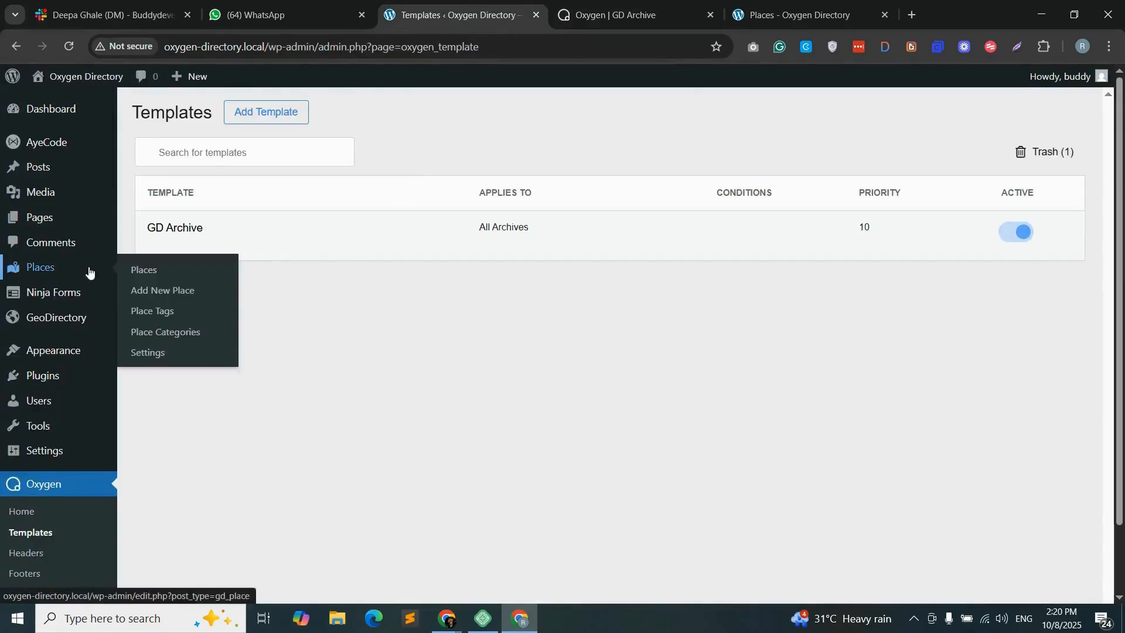
click(179, 289)
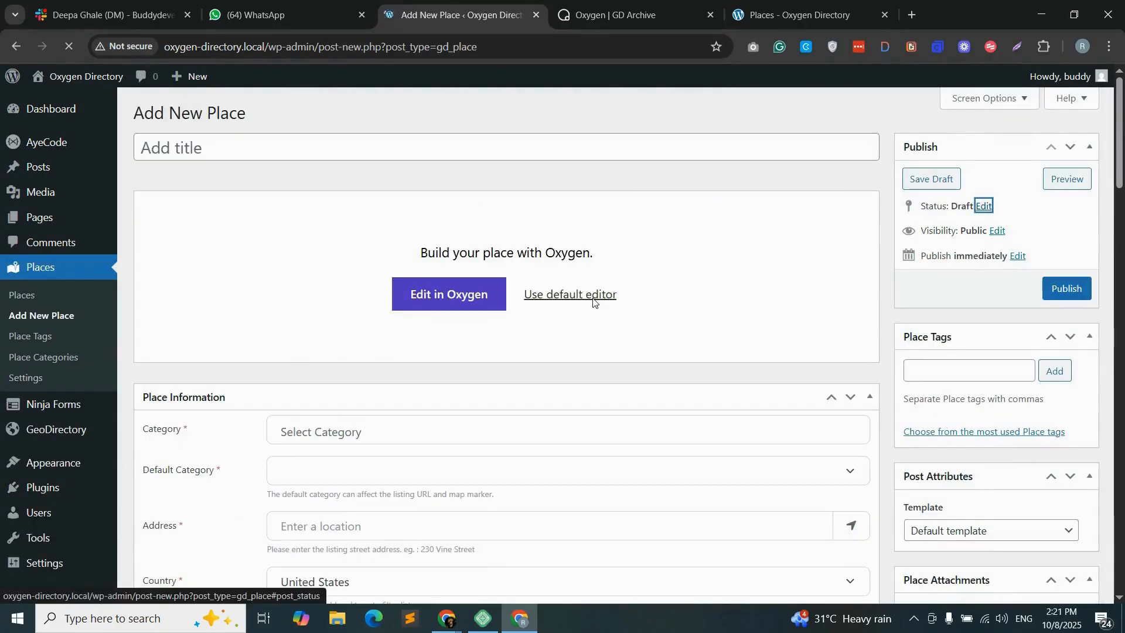
click(581, 296)
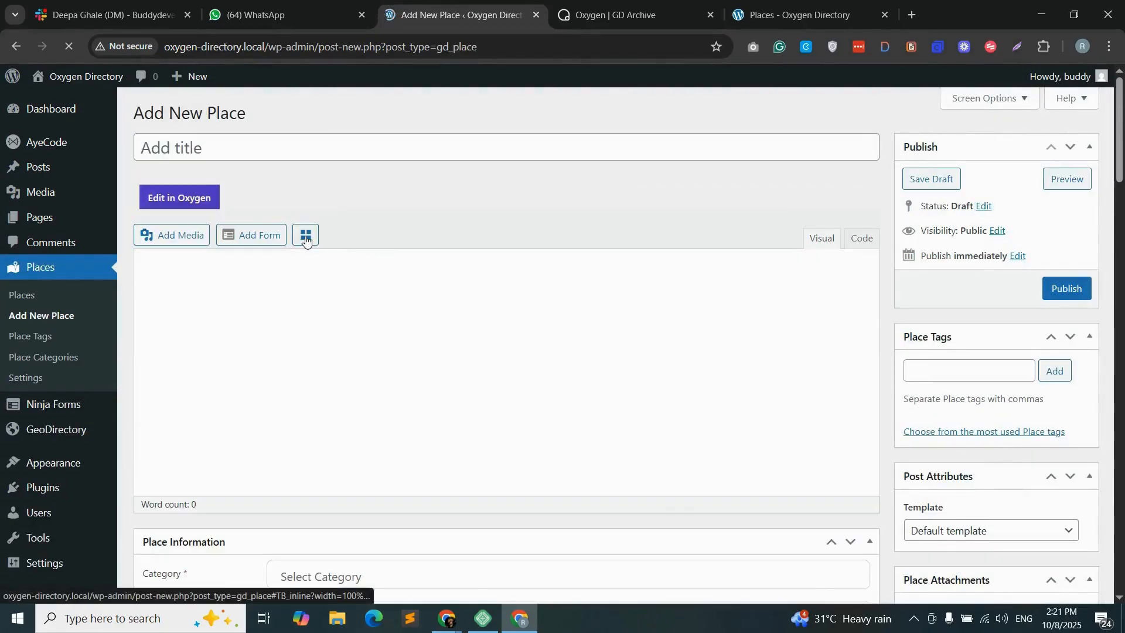
- Generate the gd_loop_actions (GD > Loop Actions) shortcode with its default options and copy it
click(306, 235)
click(398, 145)
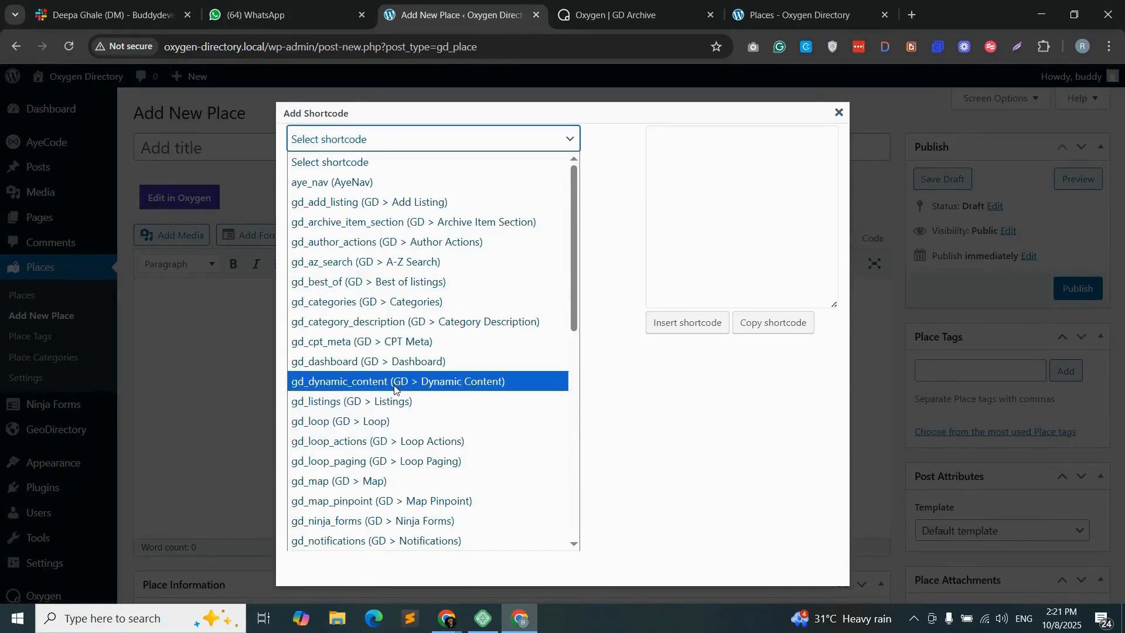
click(381, 442)
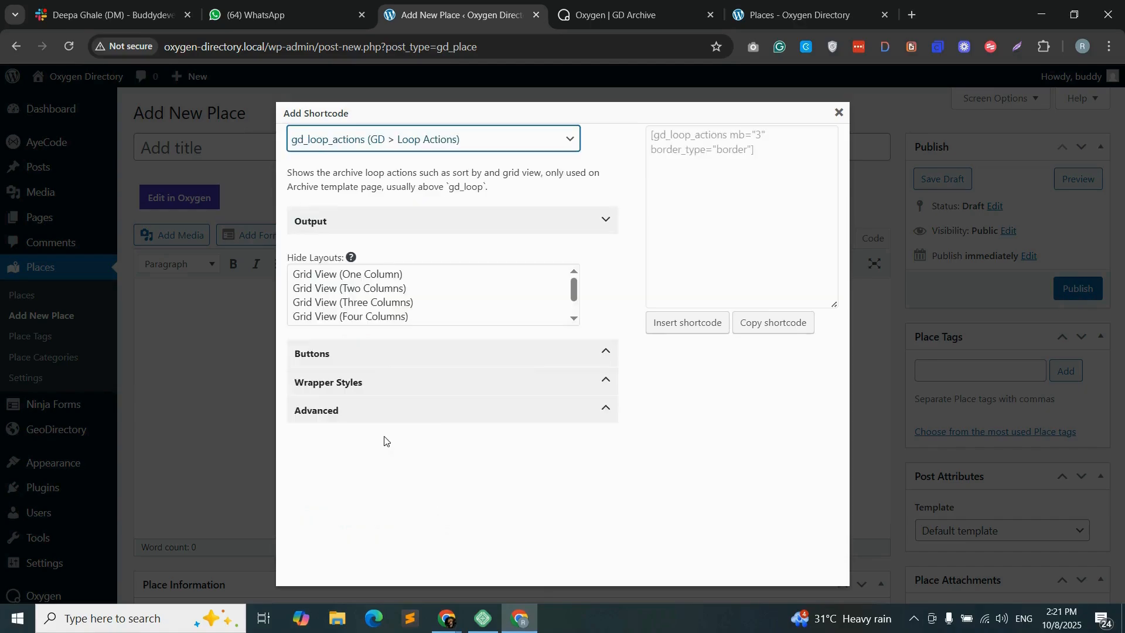
click(775, 323)
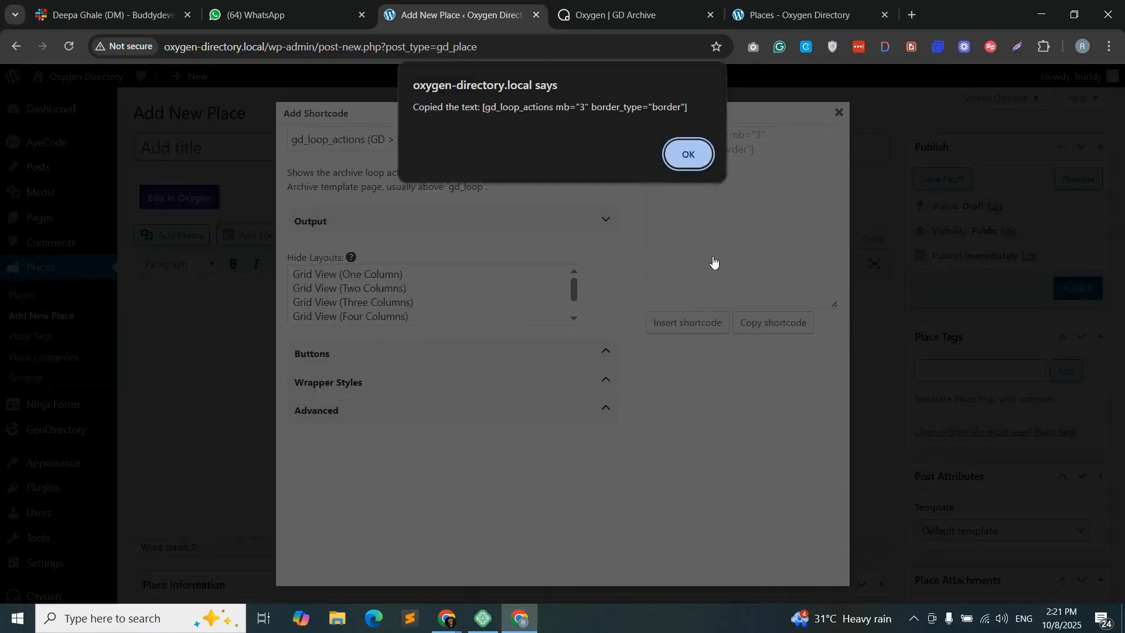
key(Return)
- Back in the Oxygen builder, paste the copied shortcode into listing-col's Shortcode element and change its border_type to "none"
click(635, 14)
right_click(961, 219)
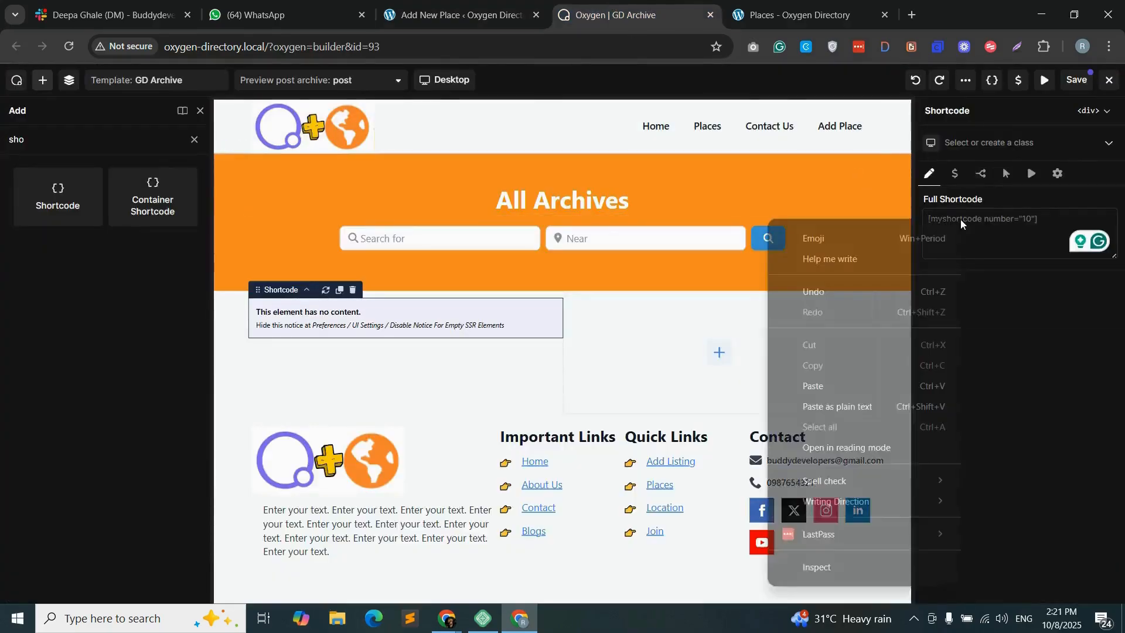
click(817, 386)
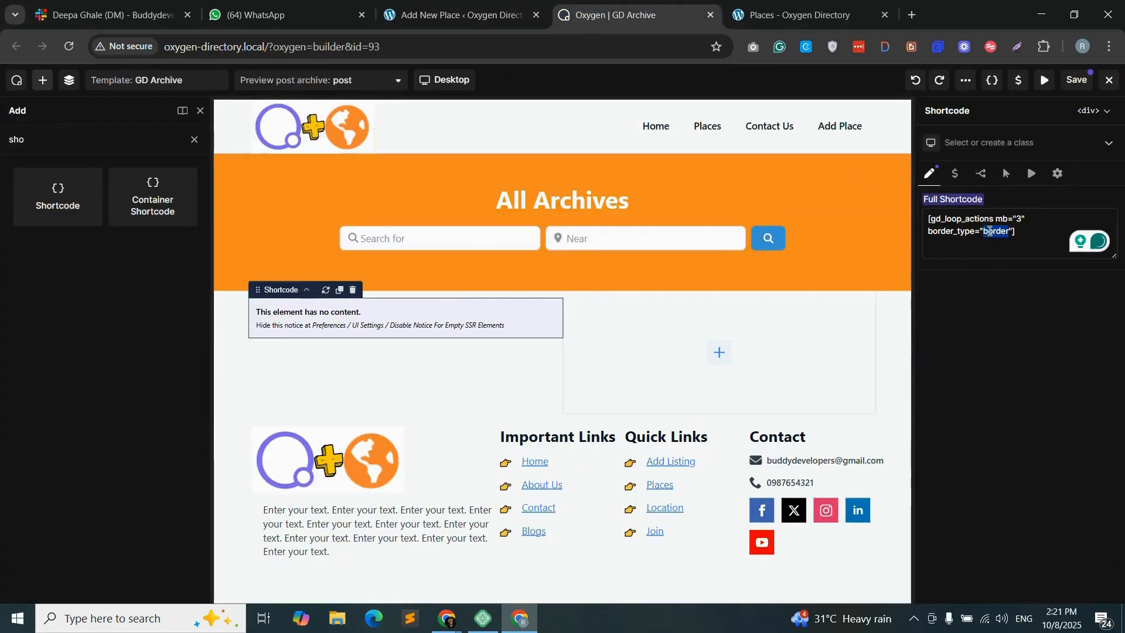
text(none)
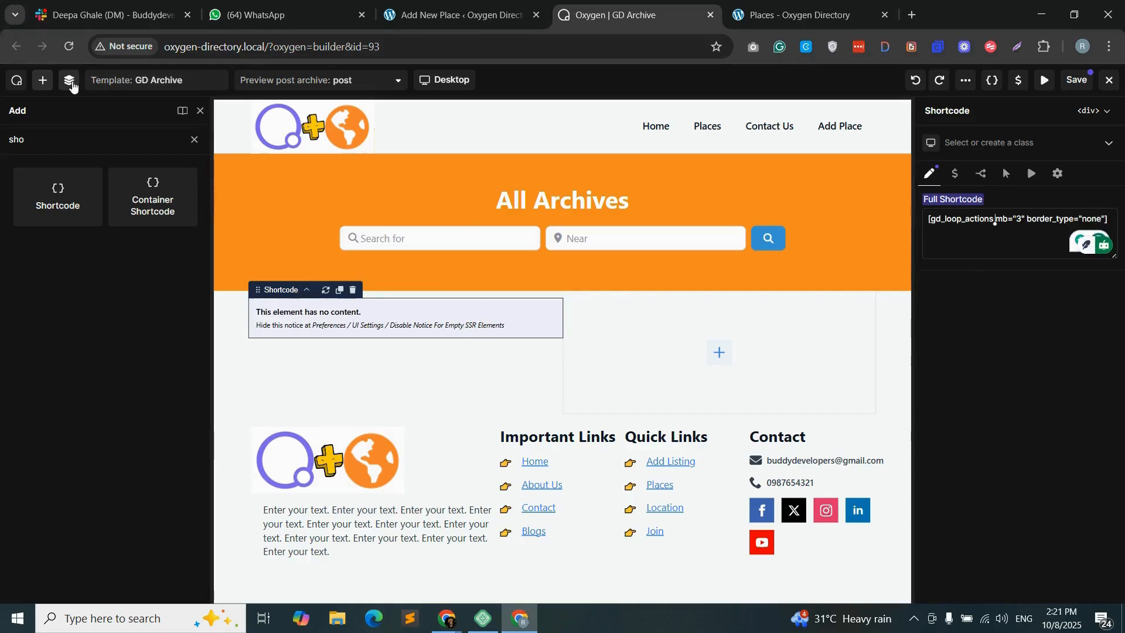
- Duplicate the Shortcode element in listing-col and clear the copy's full shortcode text
click(70, 84)
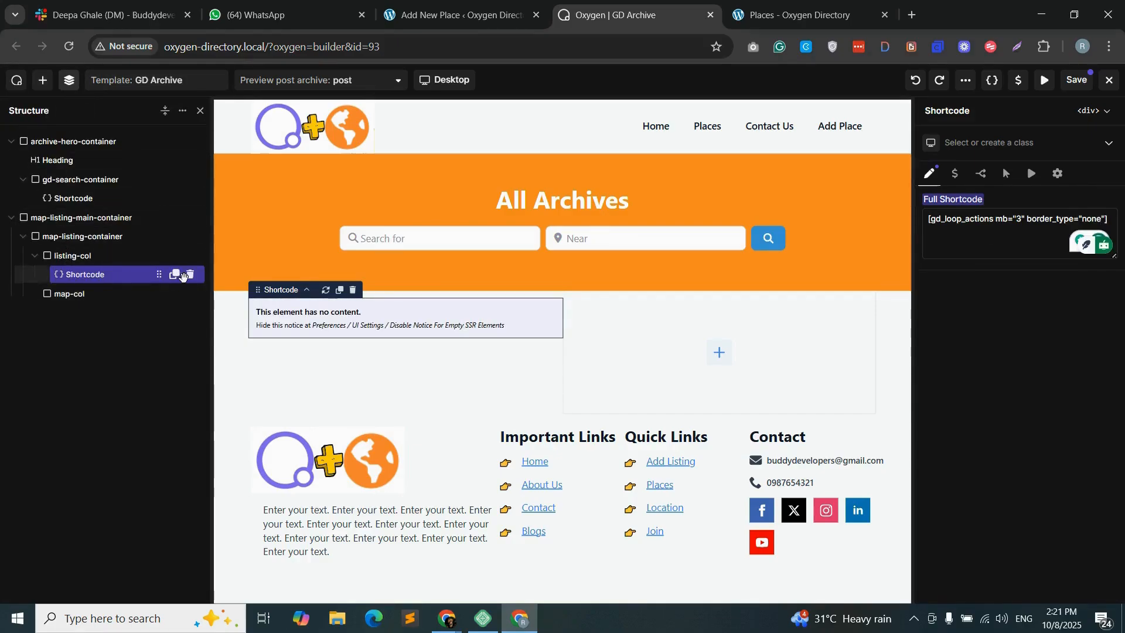
click(175, 274)
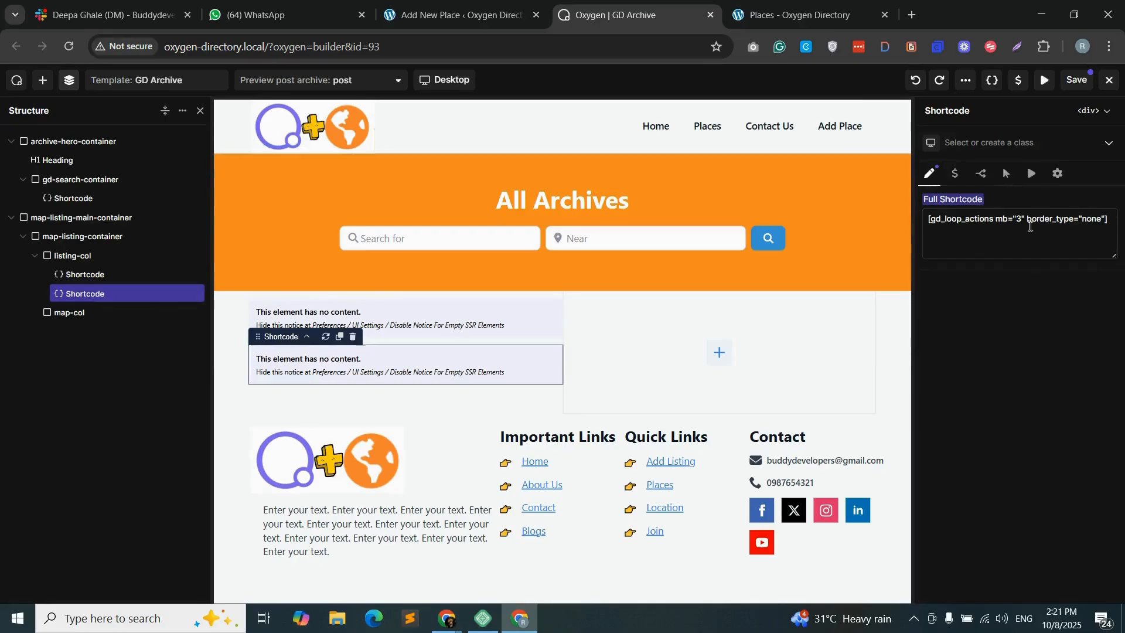
double_click(1002, 220)
key(ctrl+a)
key(BackSpace)
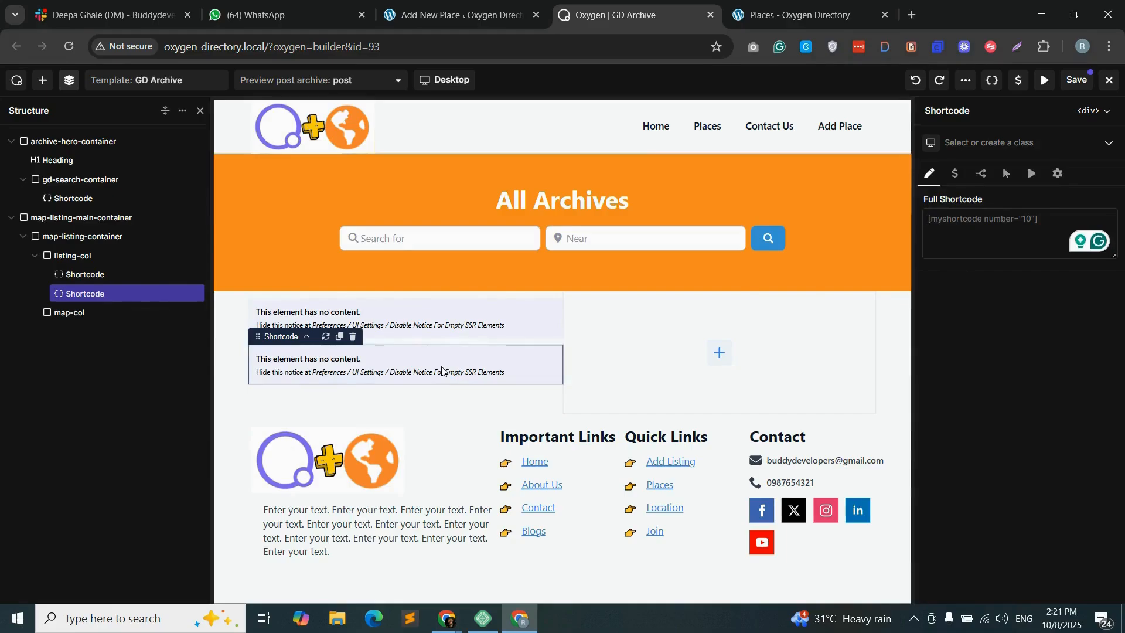
- In the WordPress shortcode generator, select gd_loop (GD > Loop) with the Grid View (Two Columns) layout
key(ctrl+Page_Up)
click(358, 146)
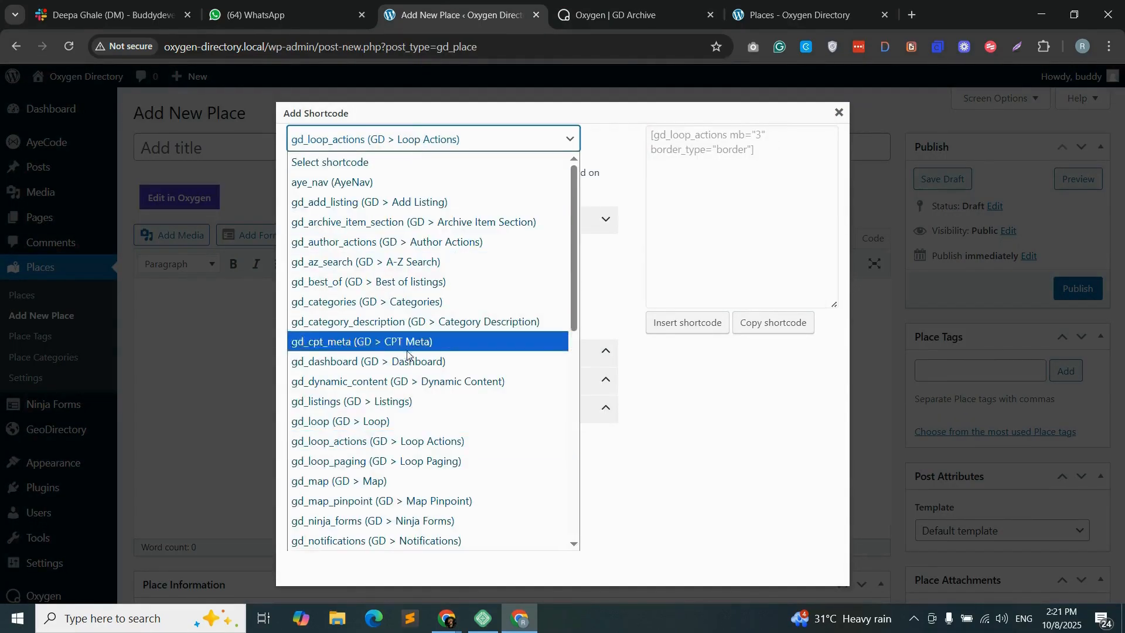
click(372, 422)
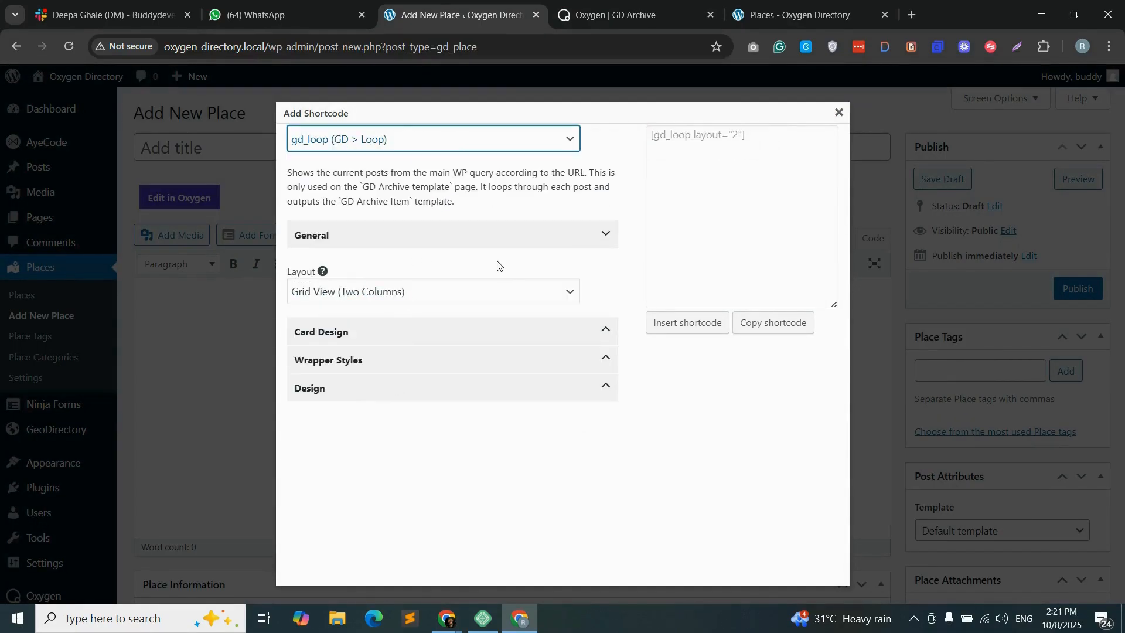
click(428, 297)
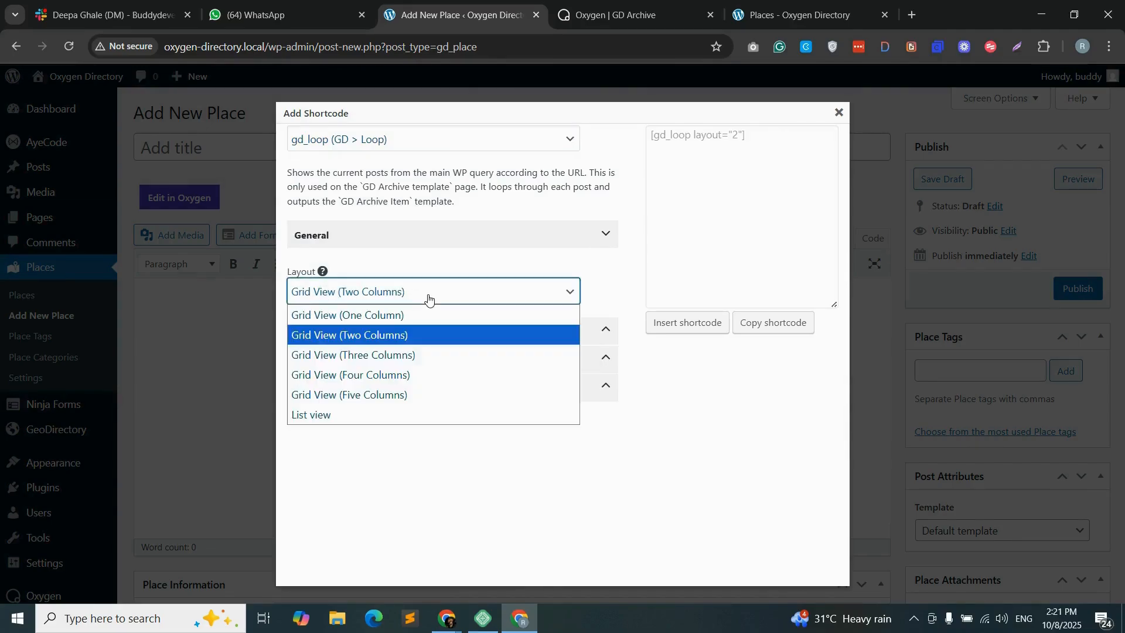
click(433, 332)
- In the gd_loop shortcode's card design options, set the card shadow to Small
click(434, 332)
scroll(442, 411, down, 2)
click(442, 447)
click(345, 490)
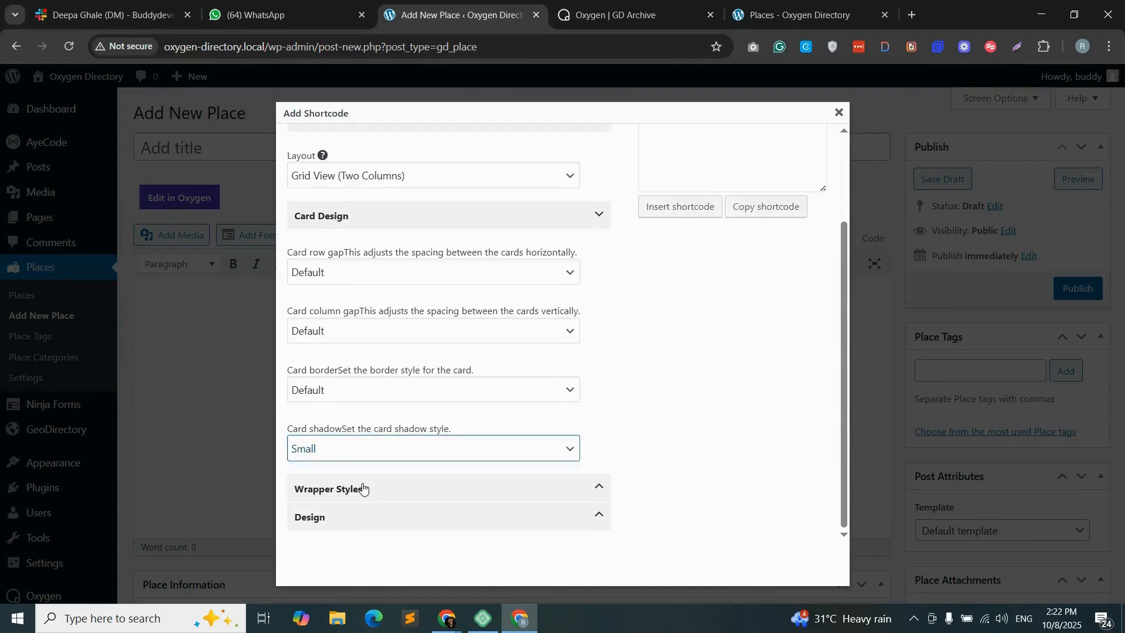
- Review the wrapper style and design options of the gd_loop shortcode and copy the generated shortcode
click(356, 299)
click(325, 345)
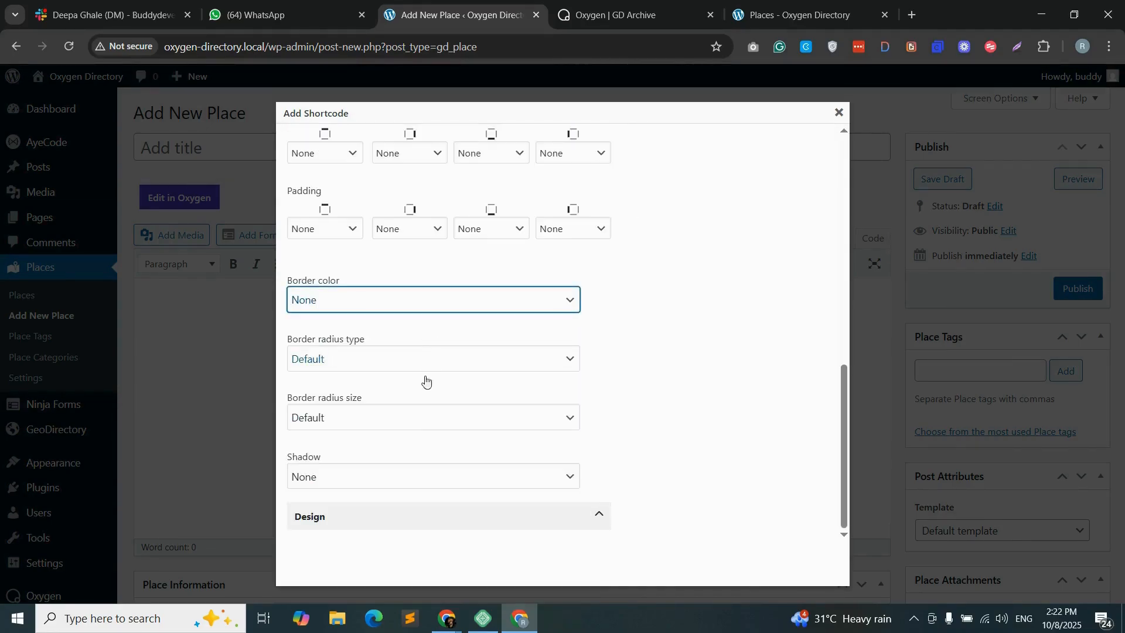
click(381, 515)
scroll(410, 498, down, 1)
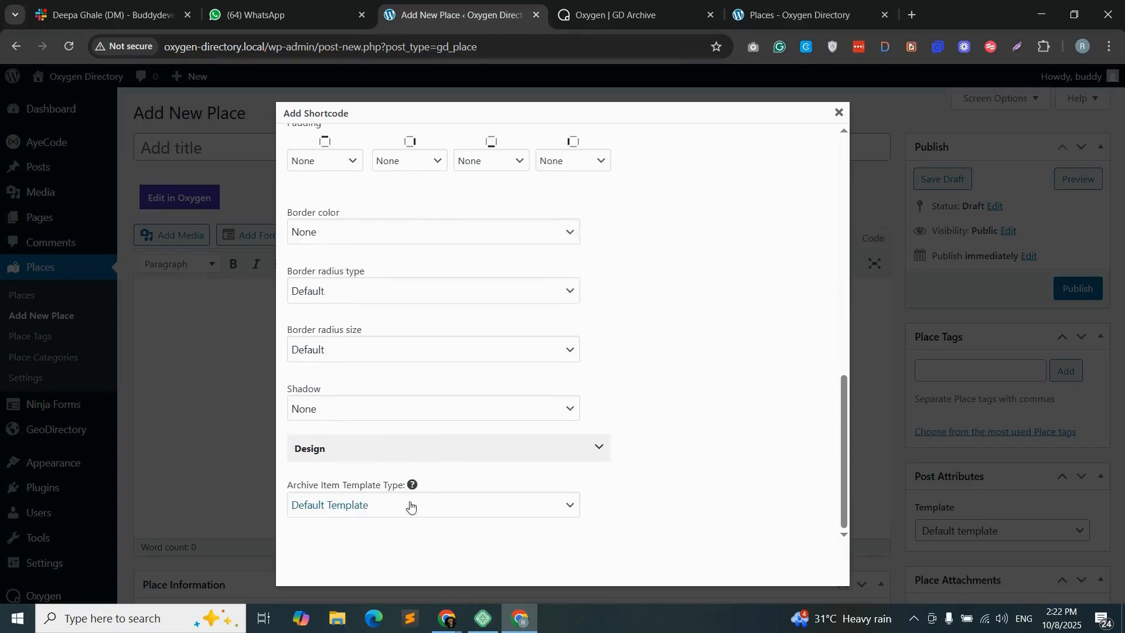
scroll(701, 341, up, 10)
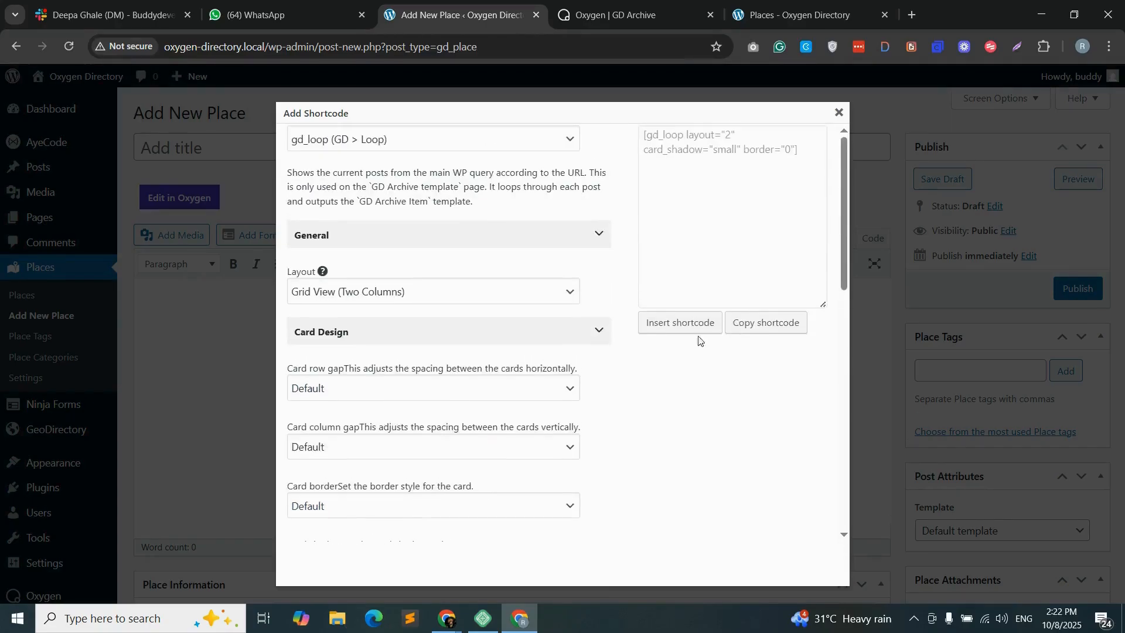
click(771, 323)
key(ctrl+c)
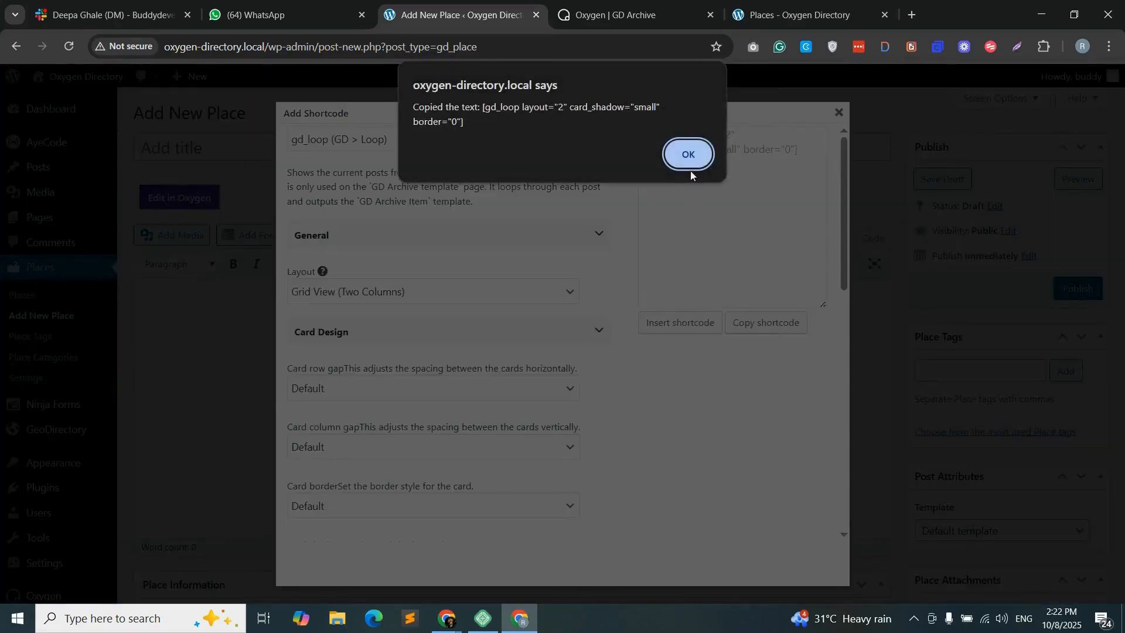
click(688, 154)
- Back in the Oxygen builder, paste the gd_loop shortcode into the emptied second Shortcode element of listing-col
click(656, 5)
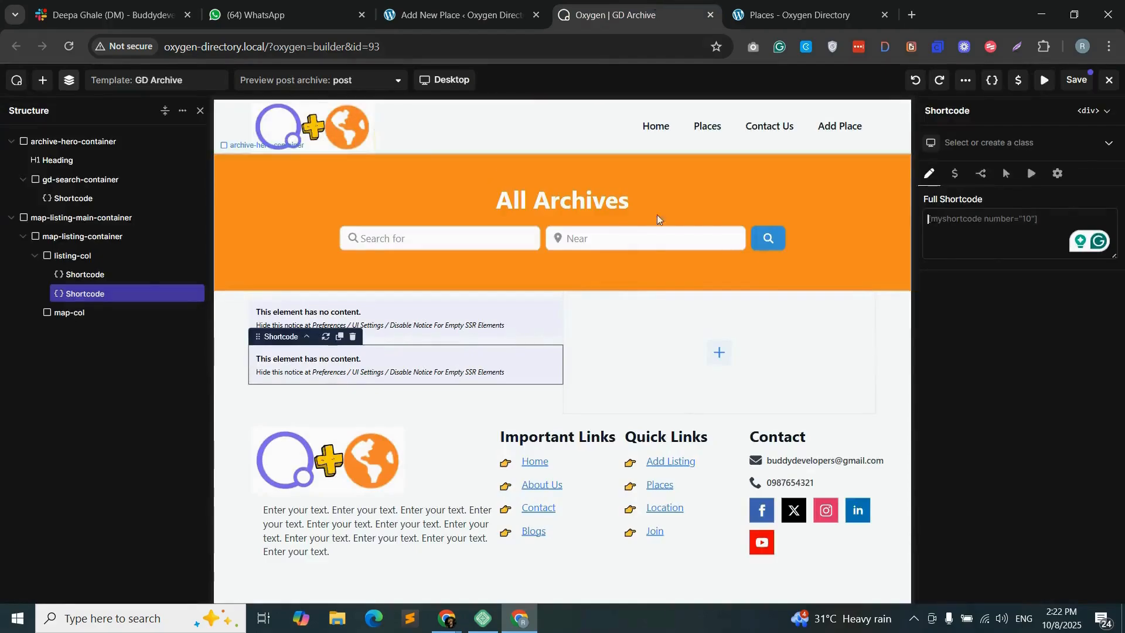
right_click(989, 219)
click(852, 389)
- Duplicate the gd_loop Shortcode element in listing-col and clear the full shortcode text of the third element
click(174, 293)
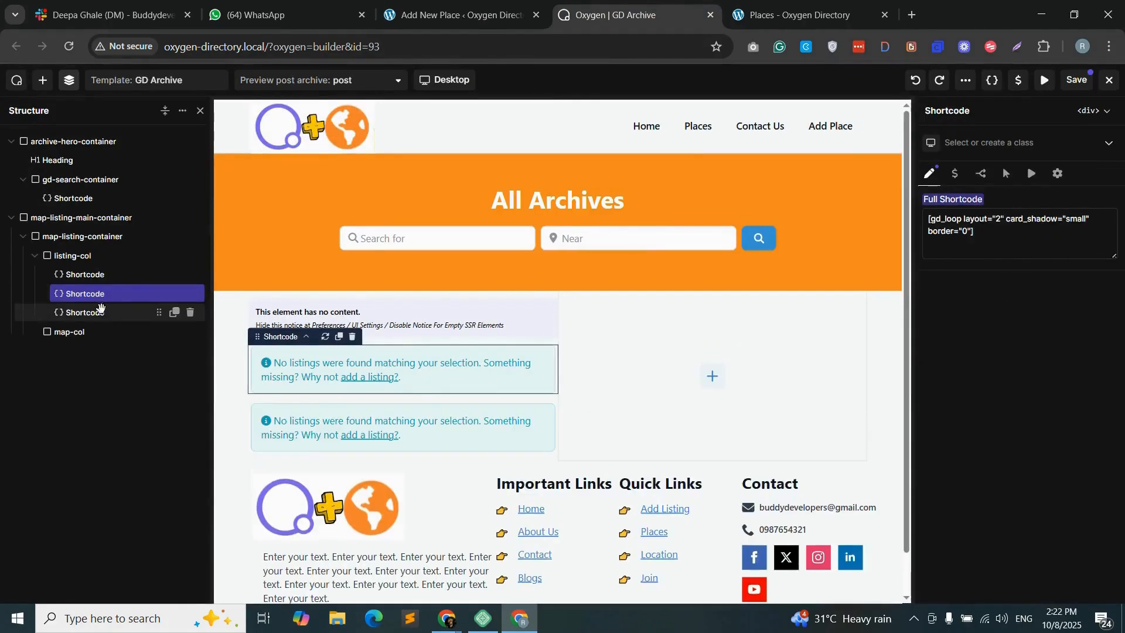
click(98, 307)
click(971, 240)
key(ctrl+a)
key(BackSpace)
- In the WordPress shortcode generator, select gd_loop_paging (GD > Loop Paging) and copy the generated shortcode
click(457, 13)
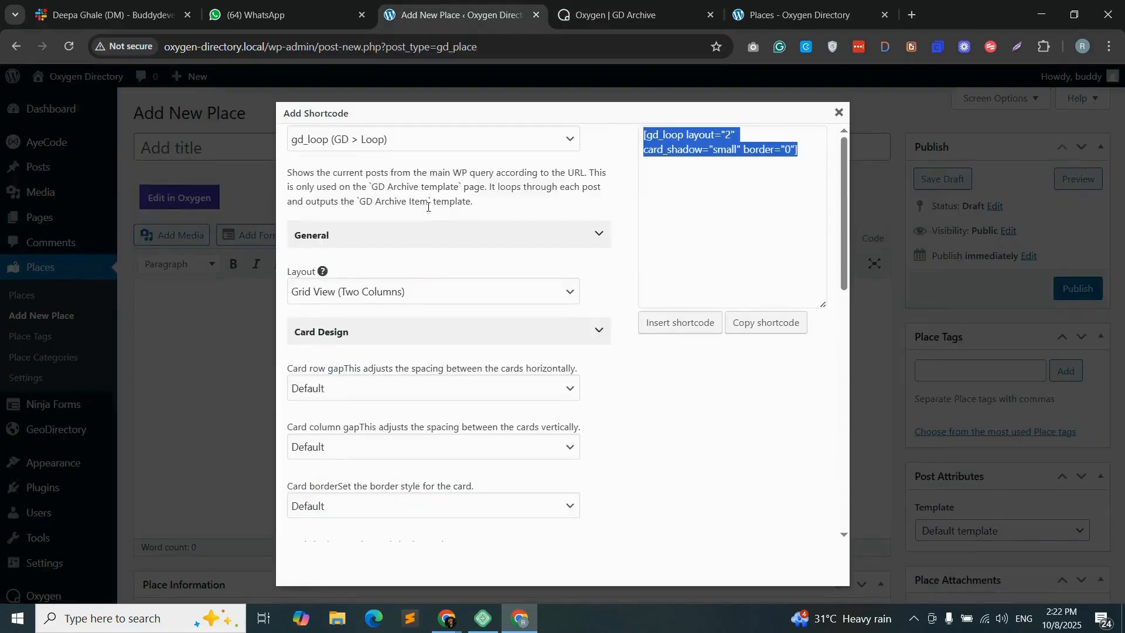
click(421, 140)
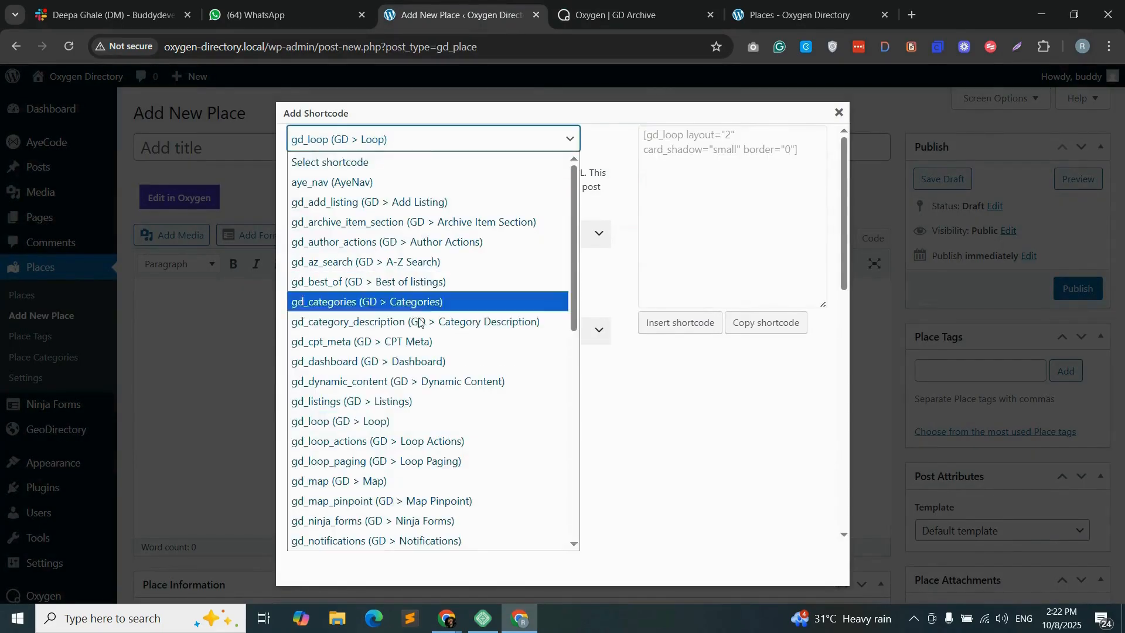
click(369, 462)
click(737, 331)
- In the Oxygen builder, paste the gd_loop_paging shortcode into the emptied element, set border_type to "none" and save the template
key(ctrl+Tab)
key(ctrl+v)
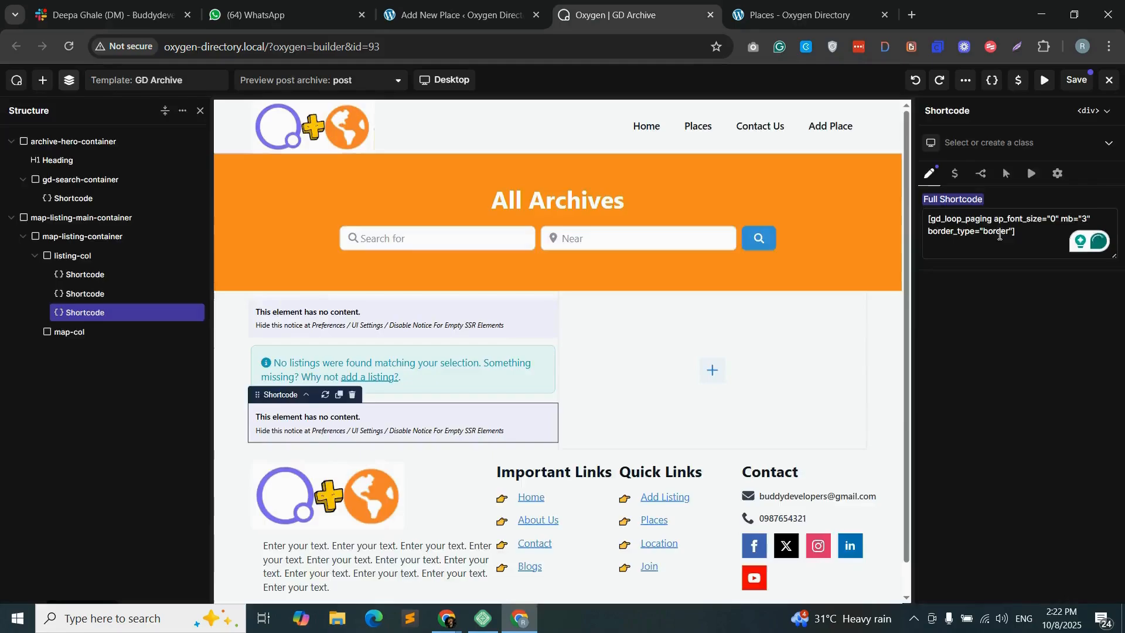
text(none)
click(1075, 82)
- Reload the Places page on the site and check the listing sort options
key(ctrl+Tab)
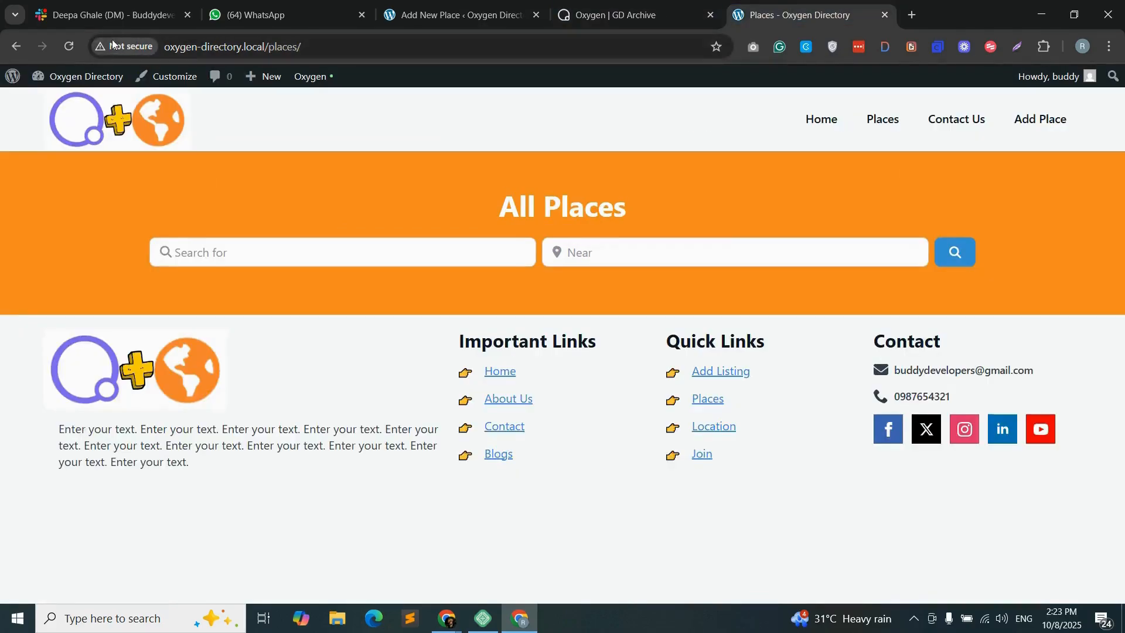
key(F5)
click(91, 206)
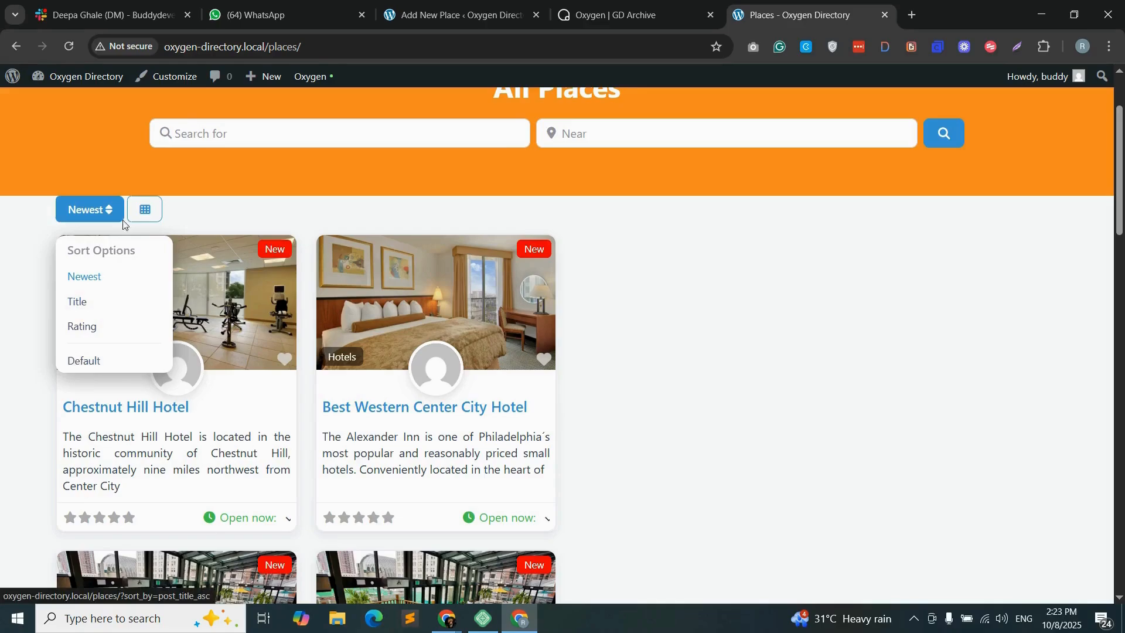
click(102, 210)
- Try the Grid 3, List and Grid 1 listing views on the Places page and return to Grid 2
click(151, 215)
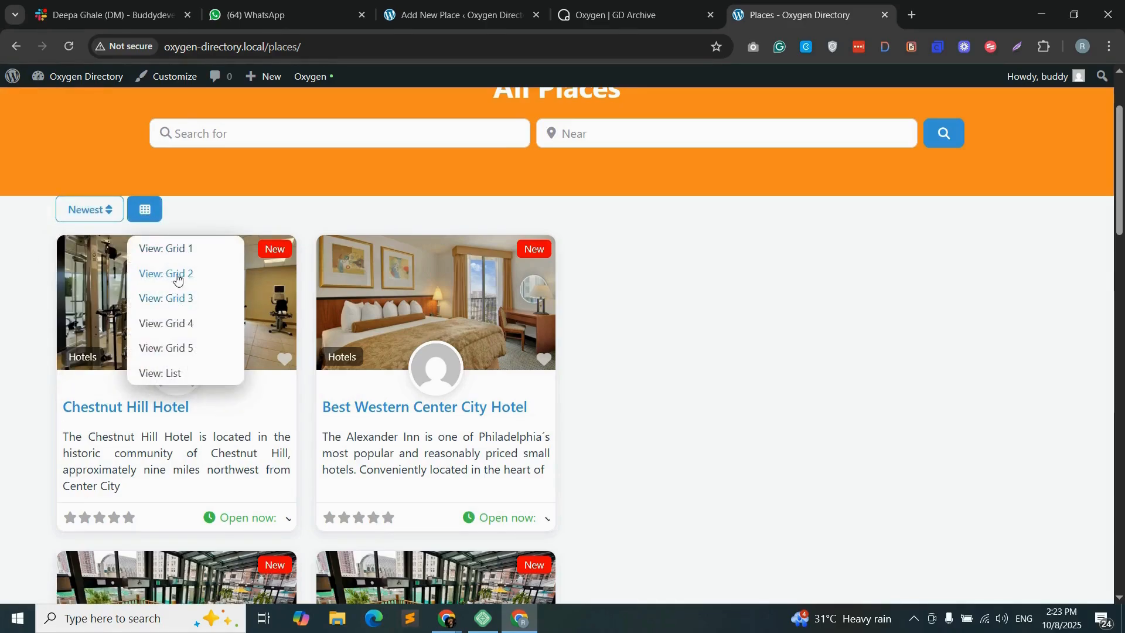
click(178, 297)
click(151, 215)
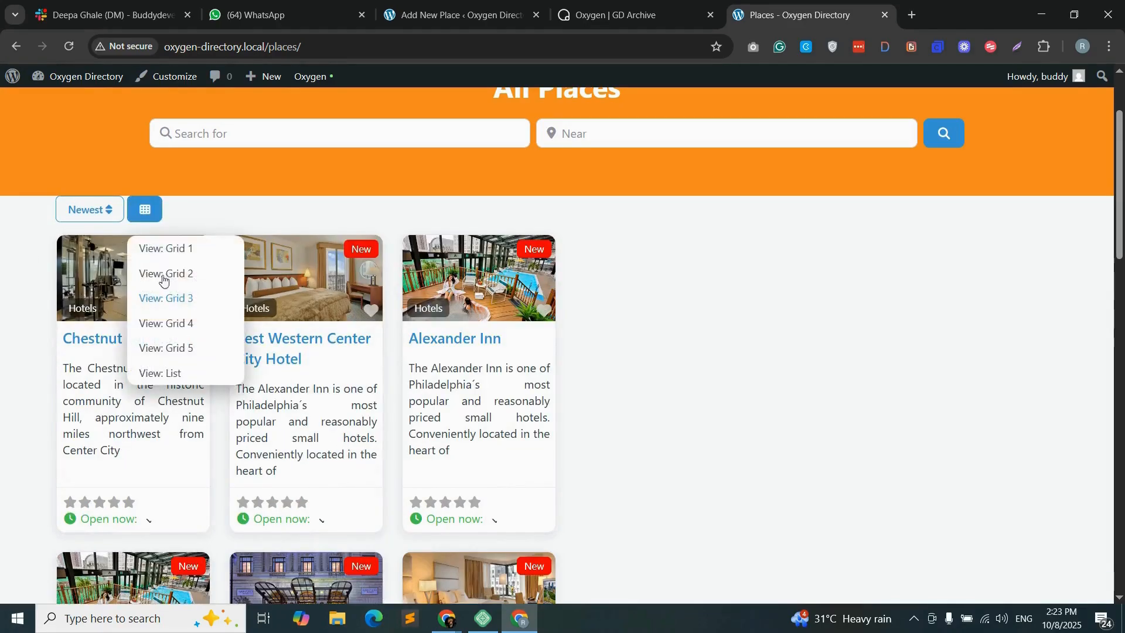
click(171, 371)
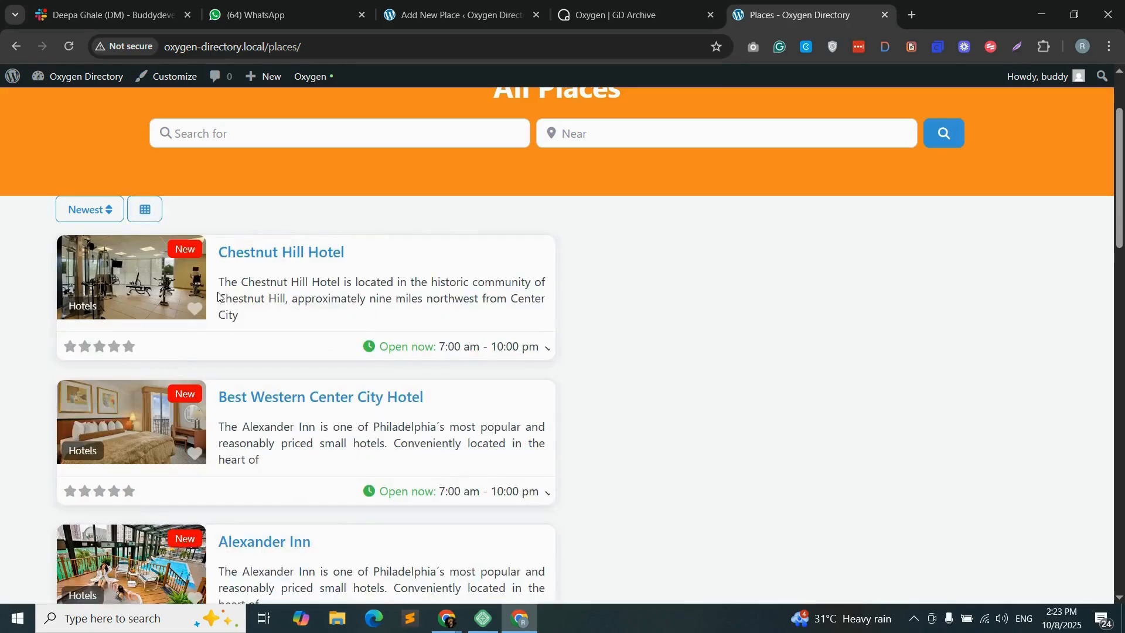
click(153, 217)
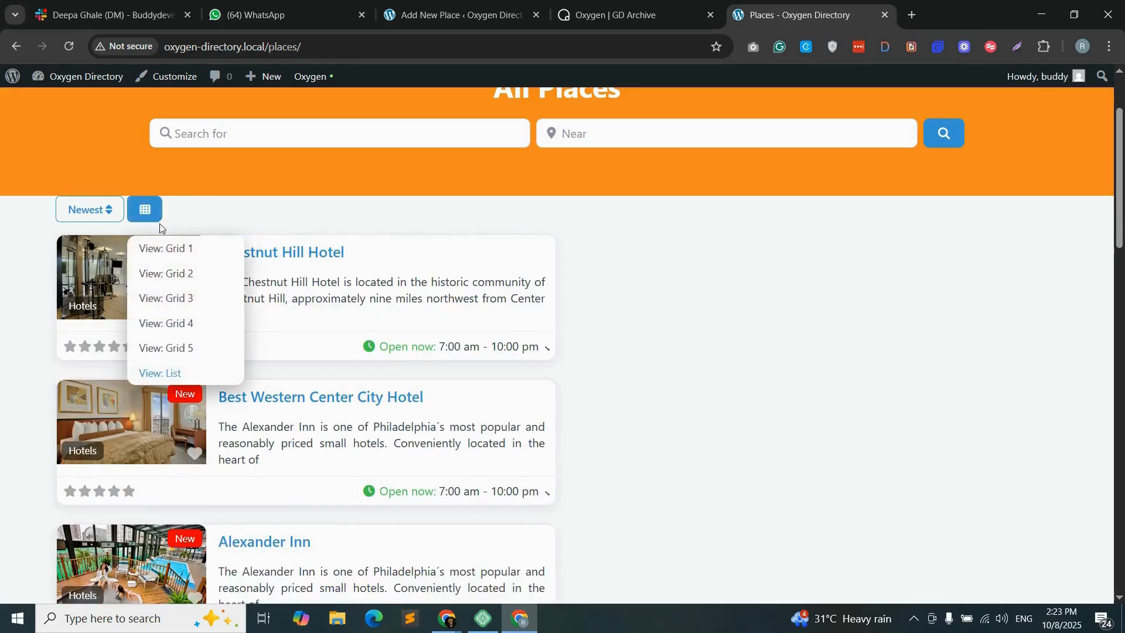
click(177, 250)
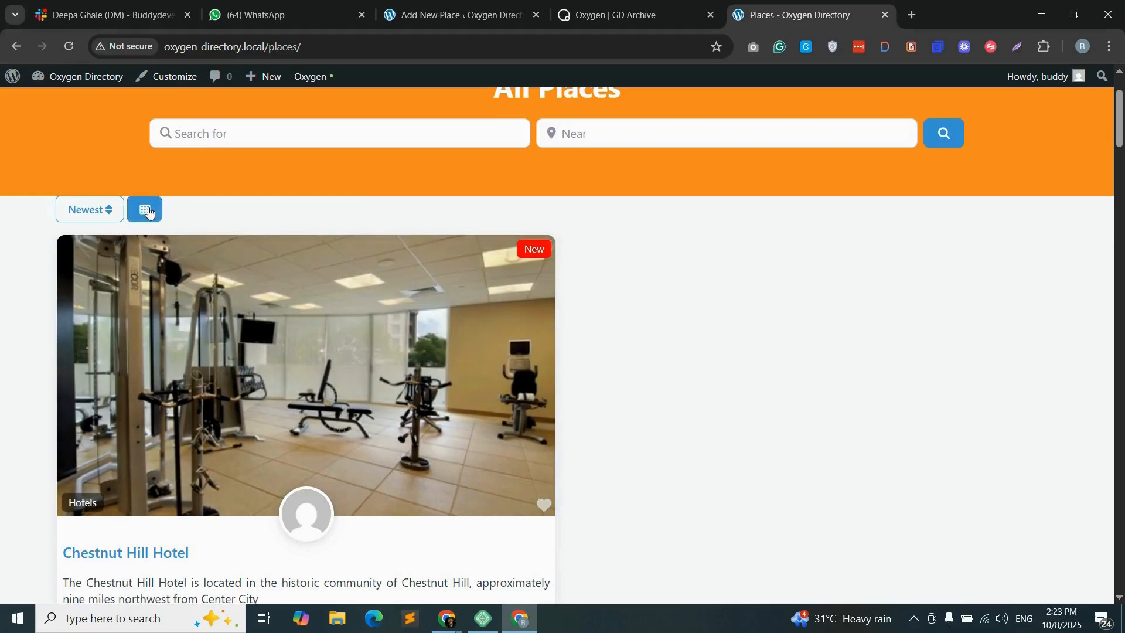
click(149, 213)
click(189, 275)
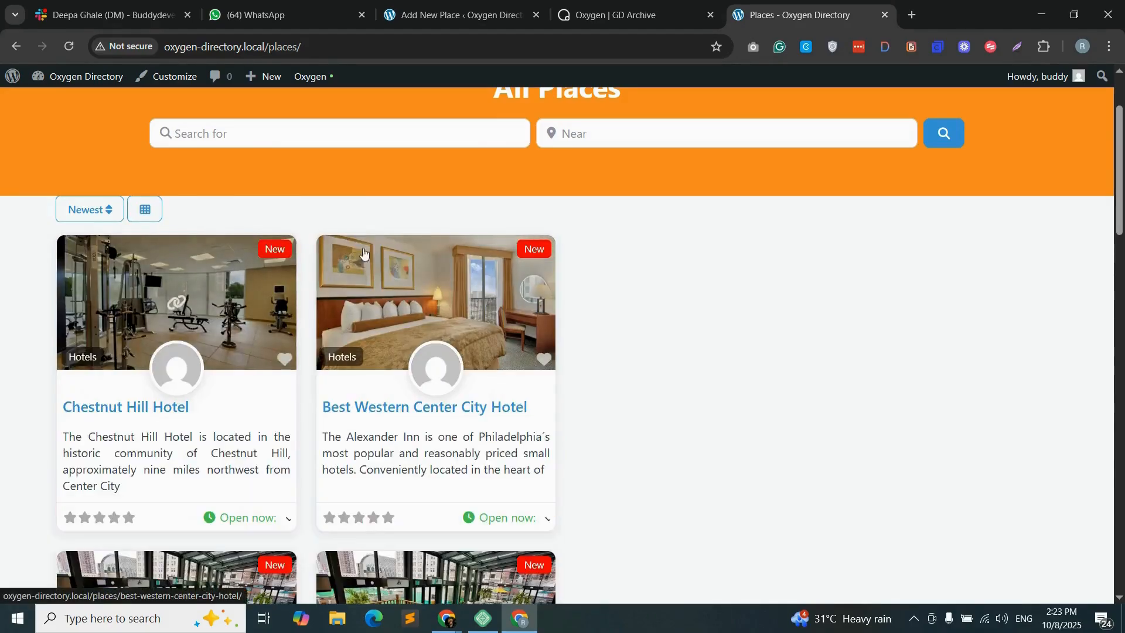
- Examine the two-column listing cards and the pagination below them on the Places page
scroll(999, 211, down, 5)
scroll(562, 345, down, 14)
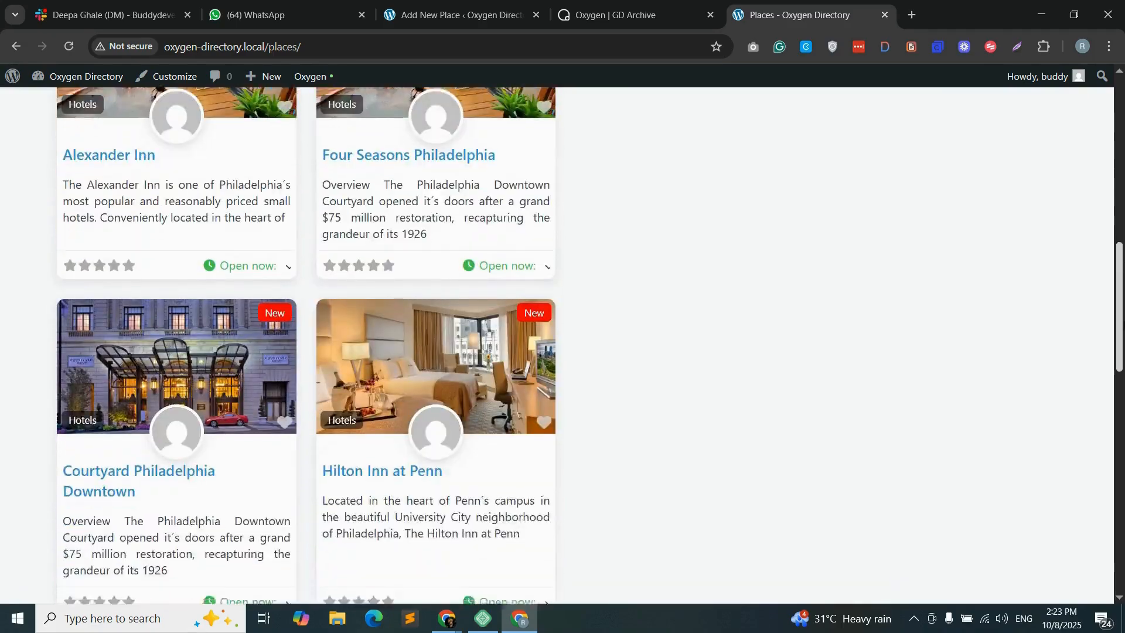
scroll(83, 473, down, 4)
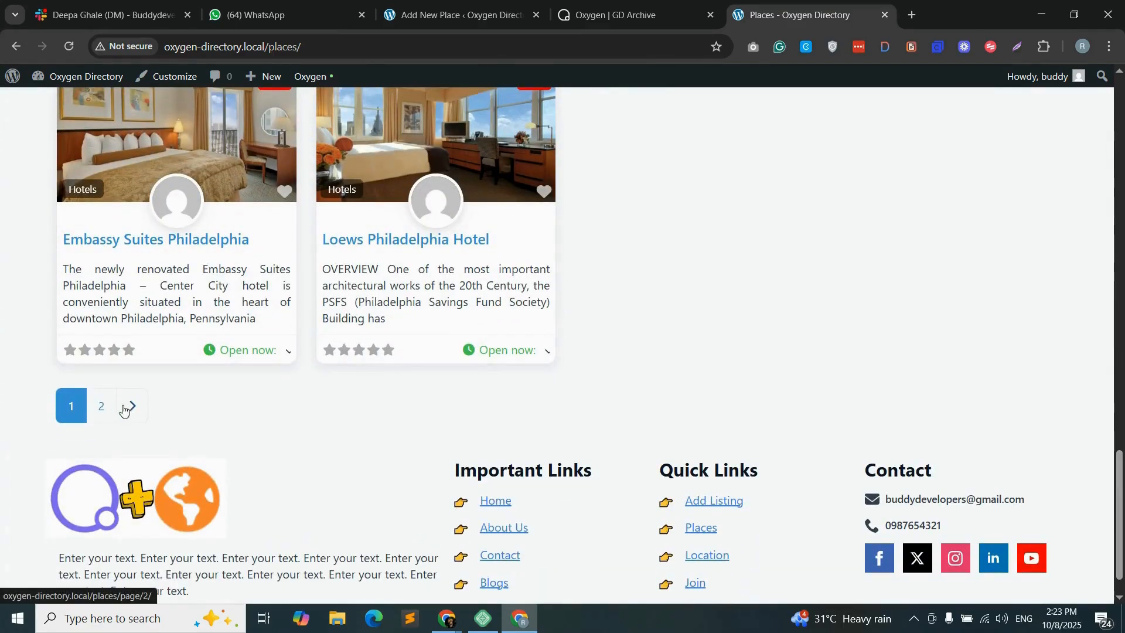
scroll(1118, 437, up, 14)
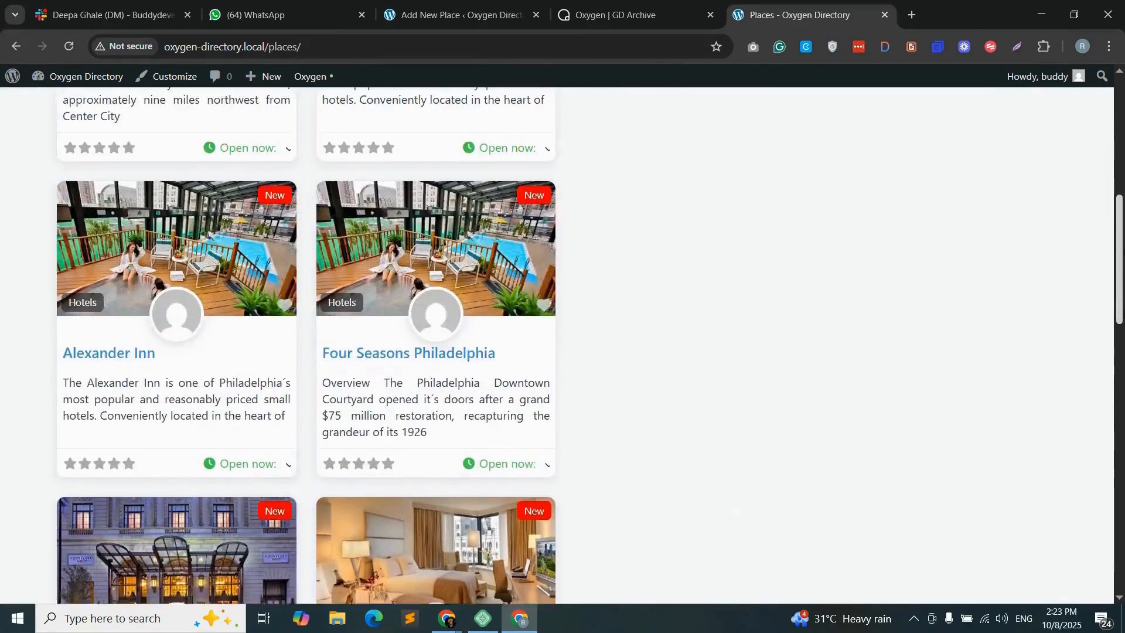
- In the Oxygen builder, duplicate the last Shortcode element of listing-col and move the copy into map-col
key(ctrl+shift+Tab)
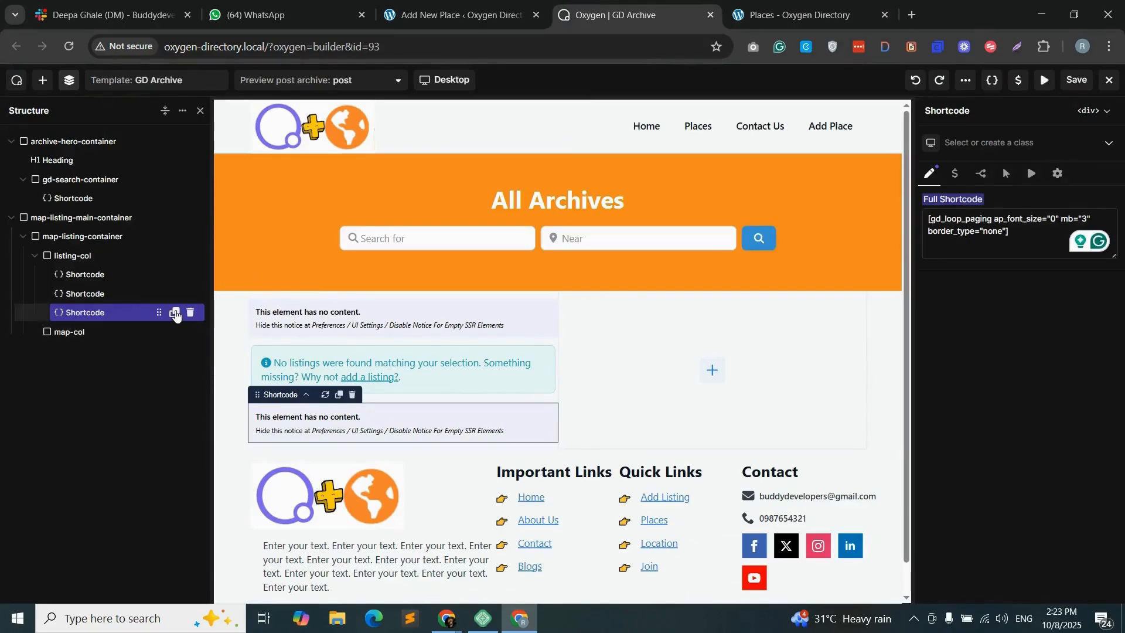
click(175, 313)
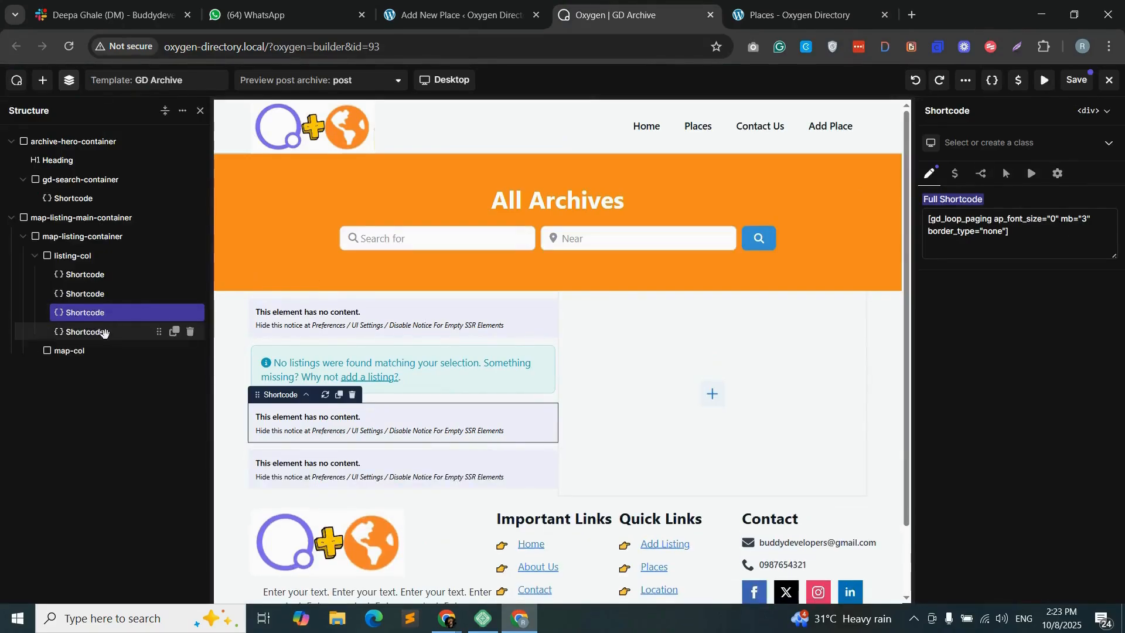
drag(104, 332, 107, 351)
click(107, 351)
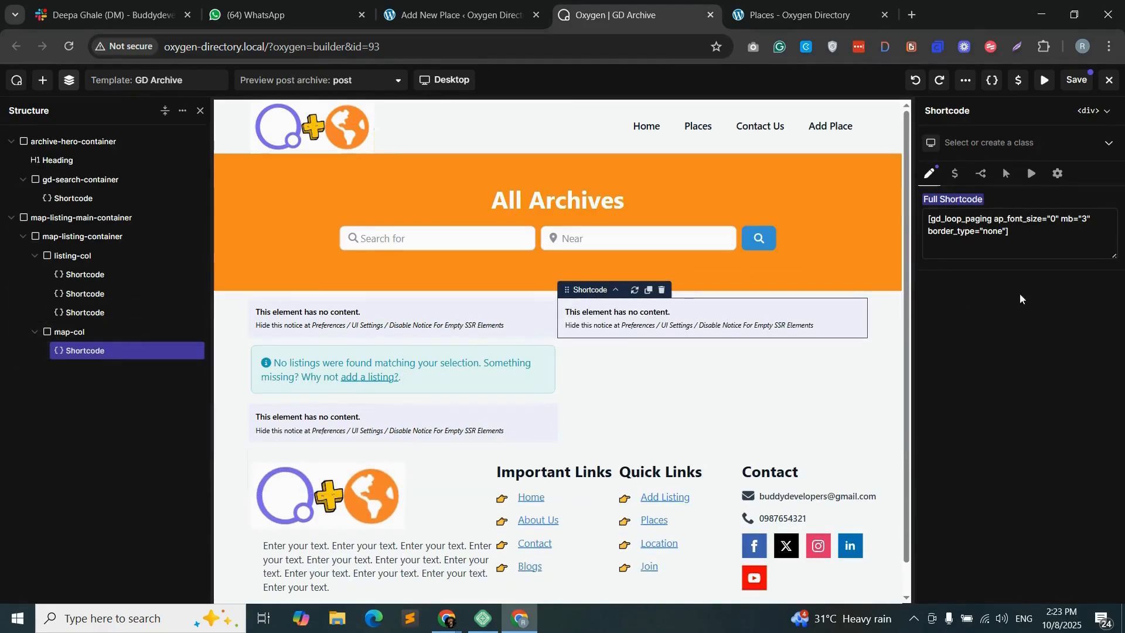
- Clear the full shortcode text of the Shortcode element in map-col
click(982, 232)
key(ctrl+a)
key(BackSpace)
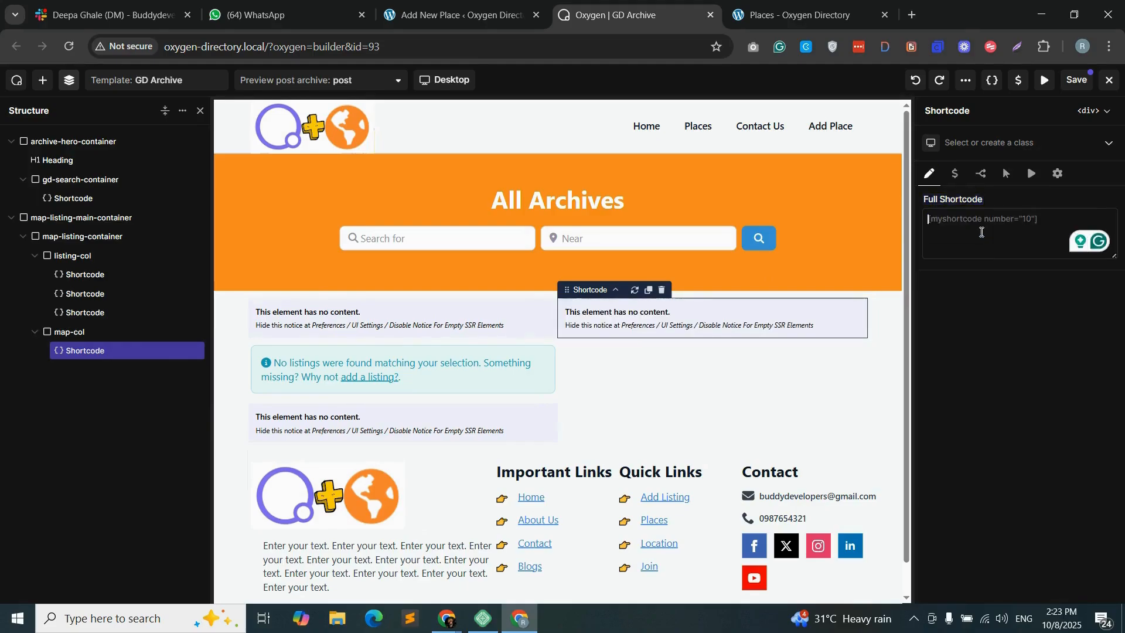
- In the WordPress shortcode generator, select gd_map (GD > Map) and copy the generated shortcode
click(445, 14)
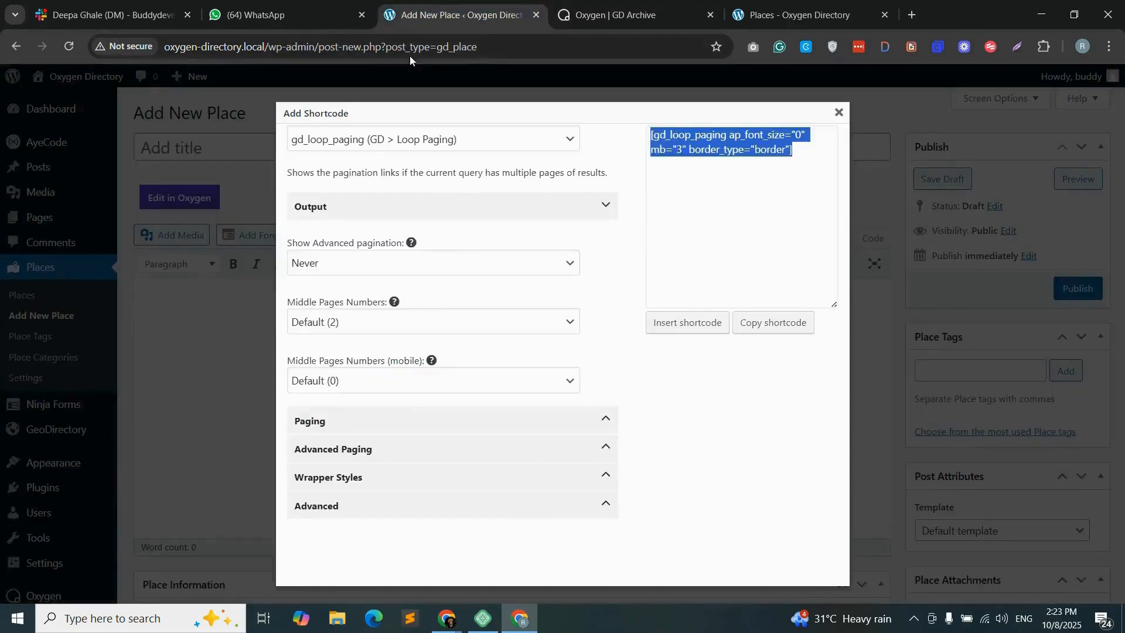
click(443, 145)
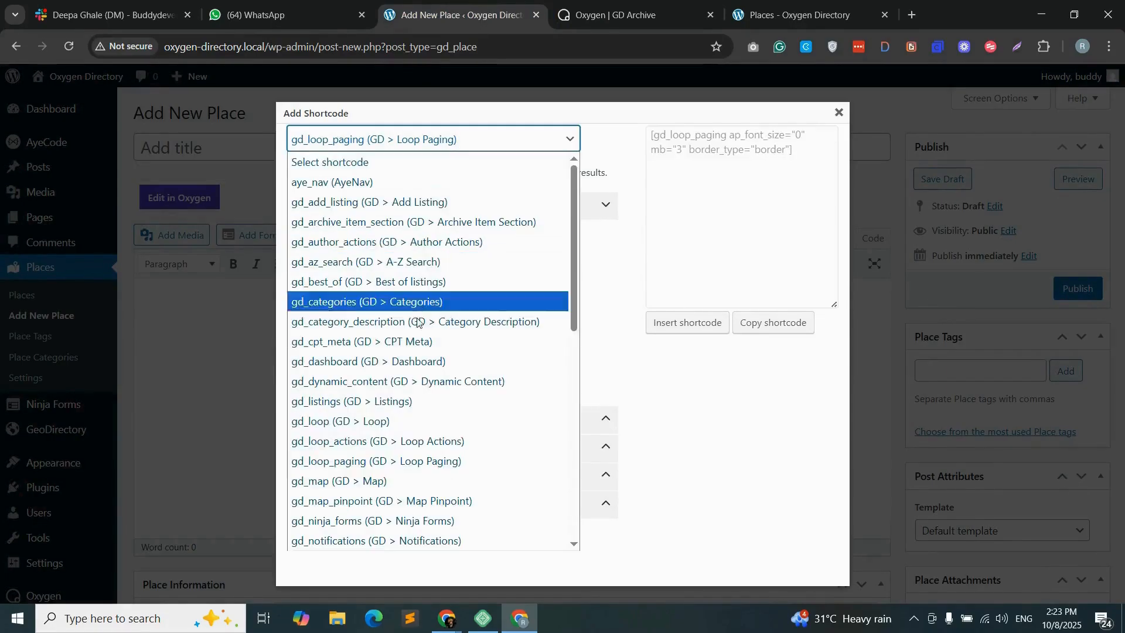
click(381, 483)
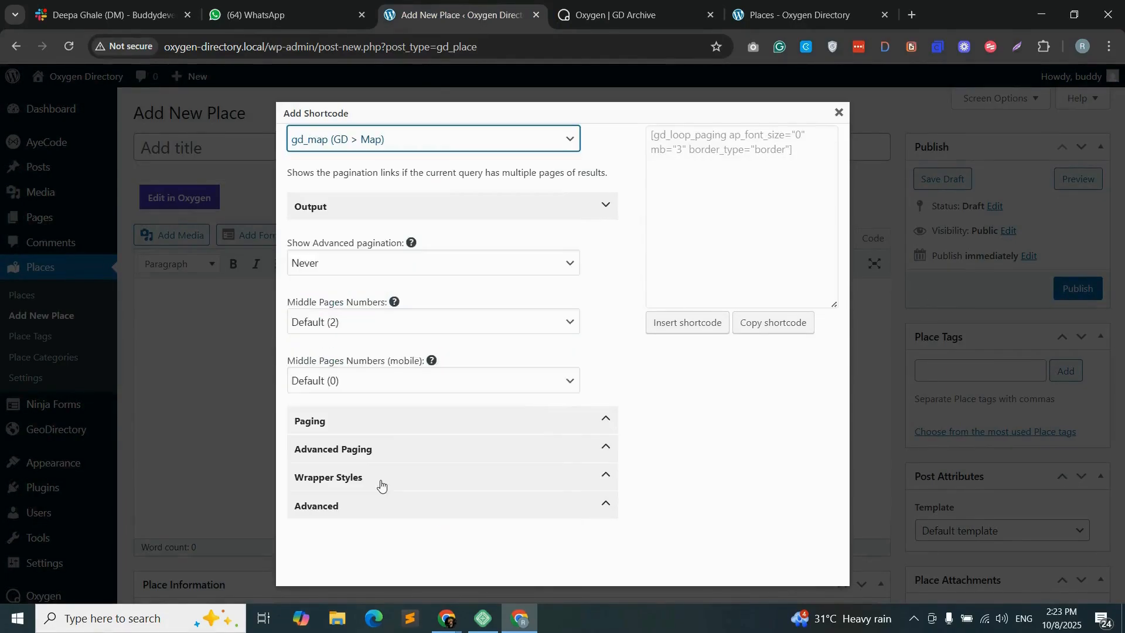
click(780, 329)
- In the Oxygen builder, paste the gd_map shortcode into map-col's Shortcode element, set its height to "100vh" and save the template
click(632, 15)
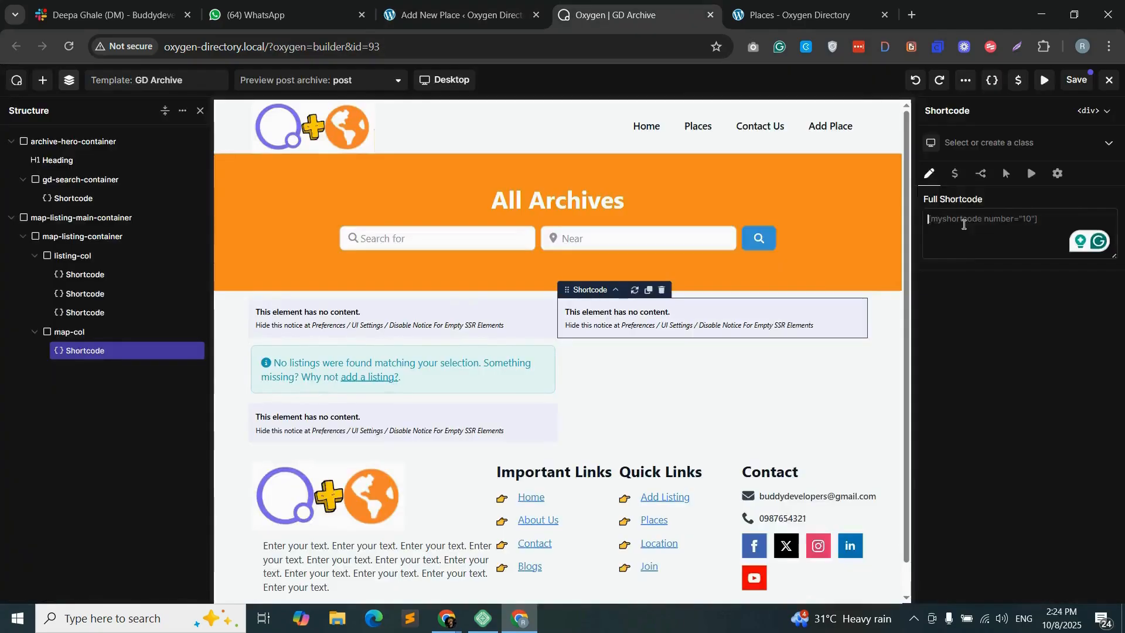
right_click(963, 226)
click(825, 390)
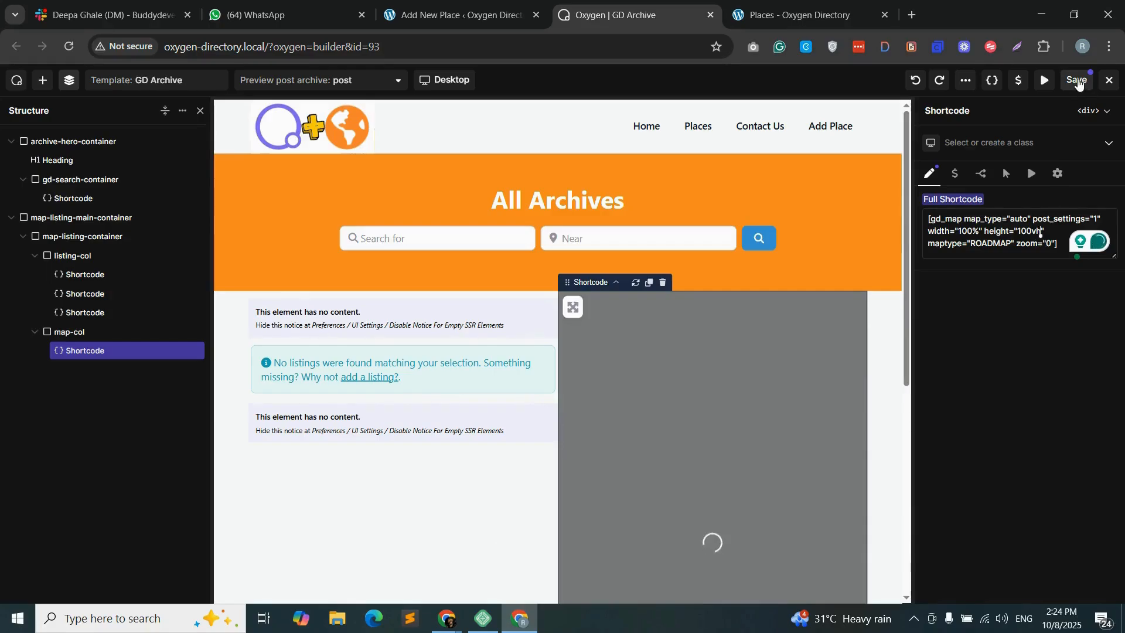
- Reload the Places page and examine how the map behaves beside the listings along the page
click(808, 14)
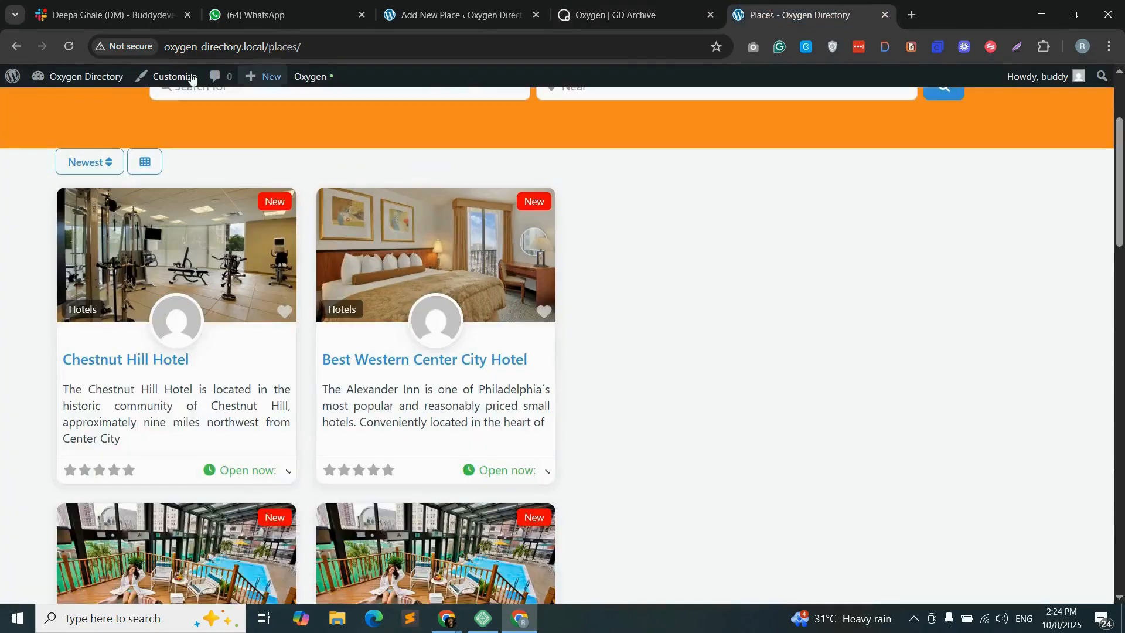
key(F5)
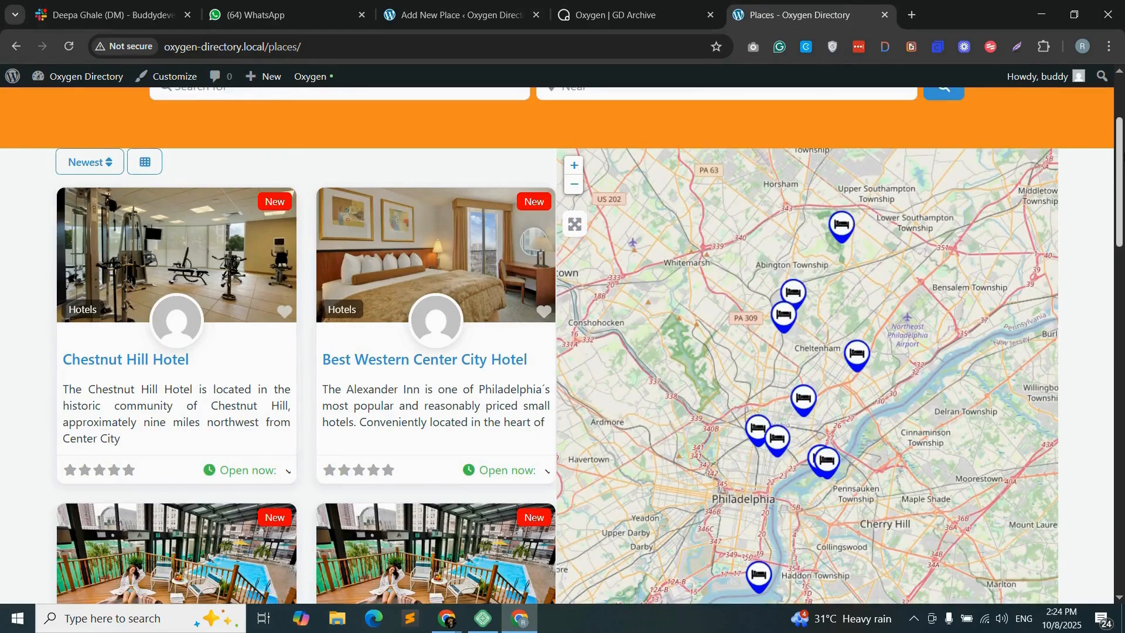
scroll(1062, 240, down, 5)
scroll(1063, 239, up, 4)
scroll(1062, 239, down, 15)
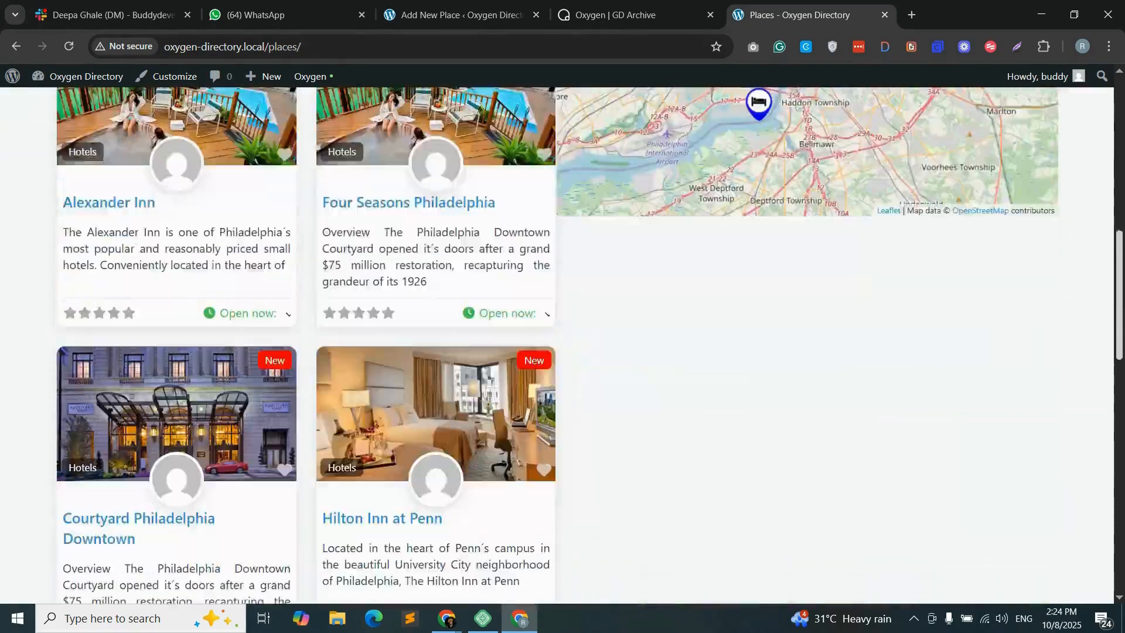
scroll(1062, 240, down, 3)
scroll(1062, 240, up, 8)
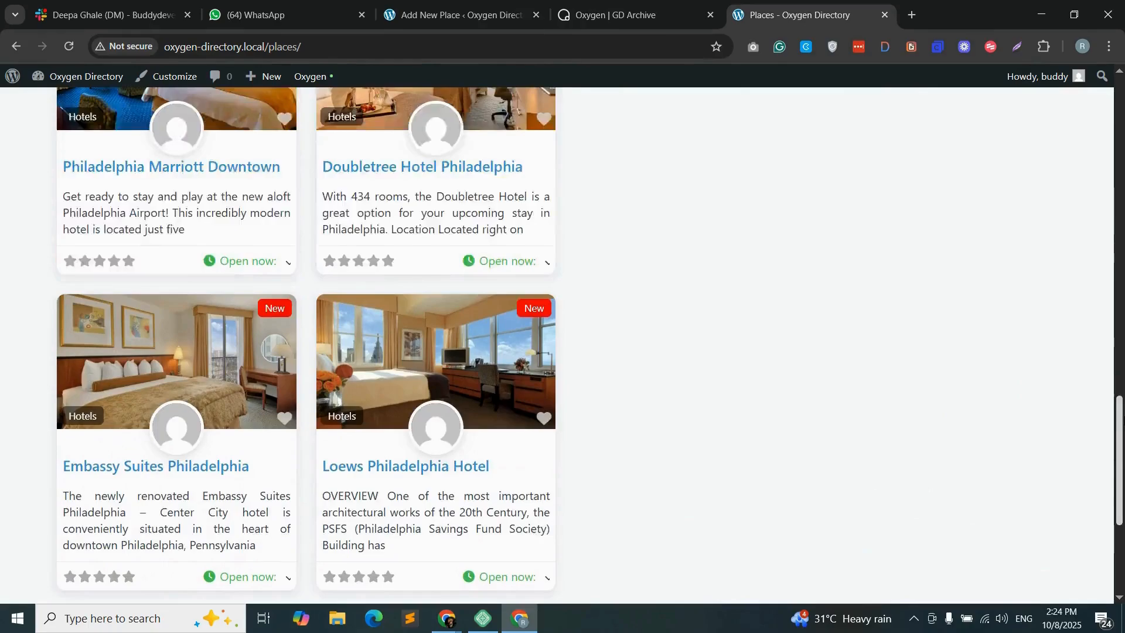
scroll(334, 225, up, 10)
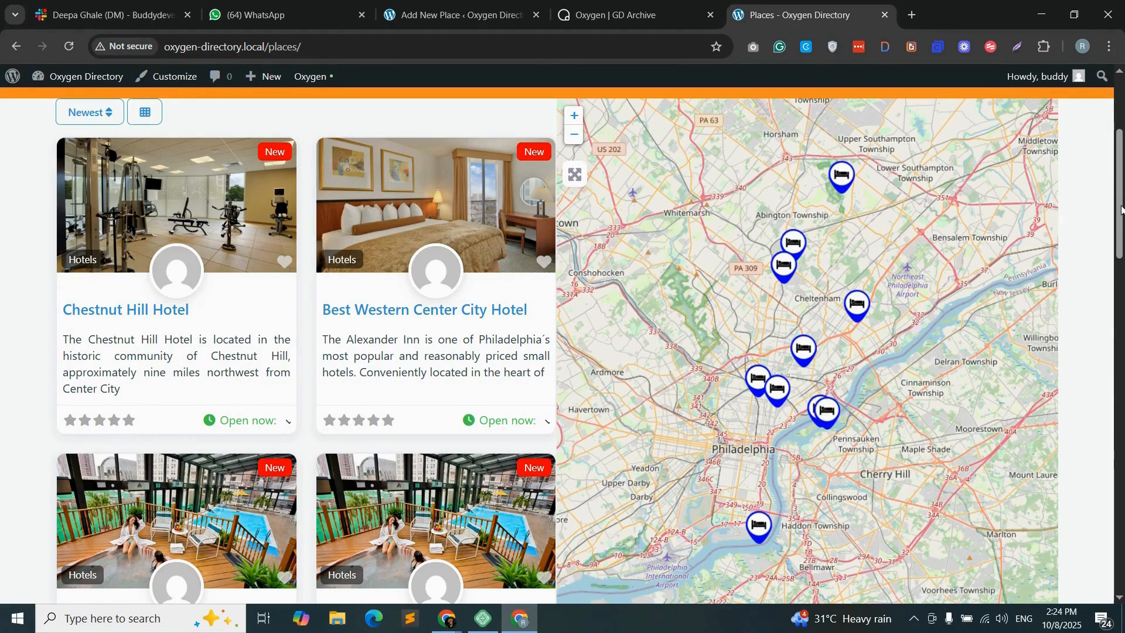
scroll(279, 216, up, 2)
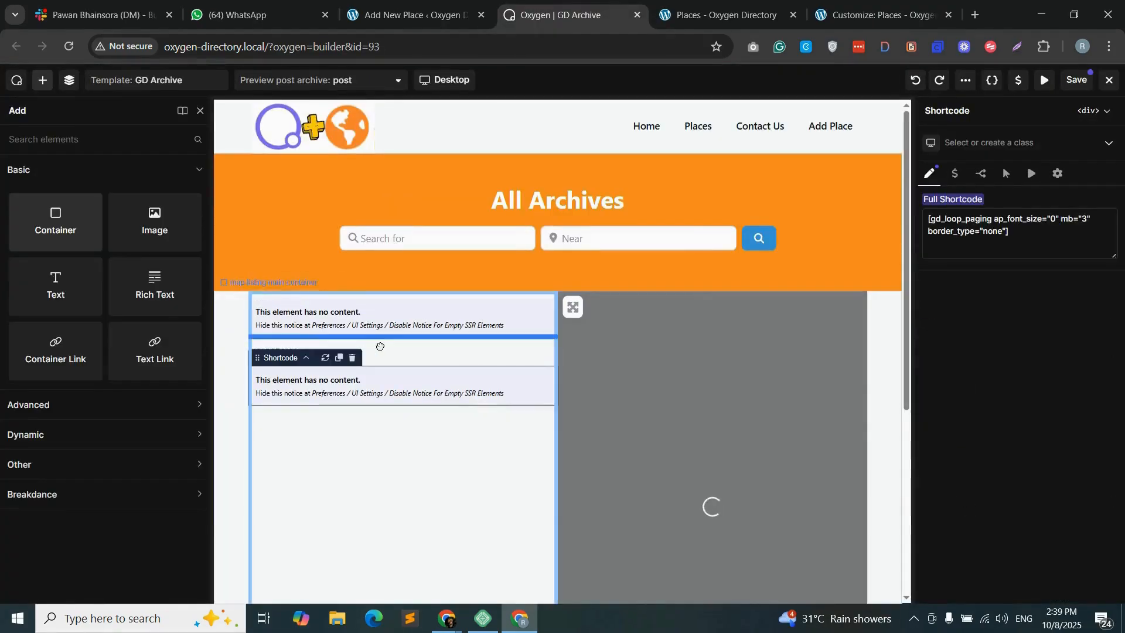
- Add a Container inside listing-col below the first Shortcode and nest shortcode-listing and the gd_loop_paging Shortcode in it
drag(379, 346, 395, 345)
click(68, 81)
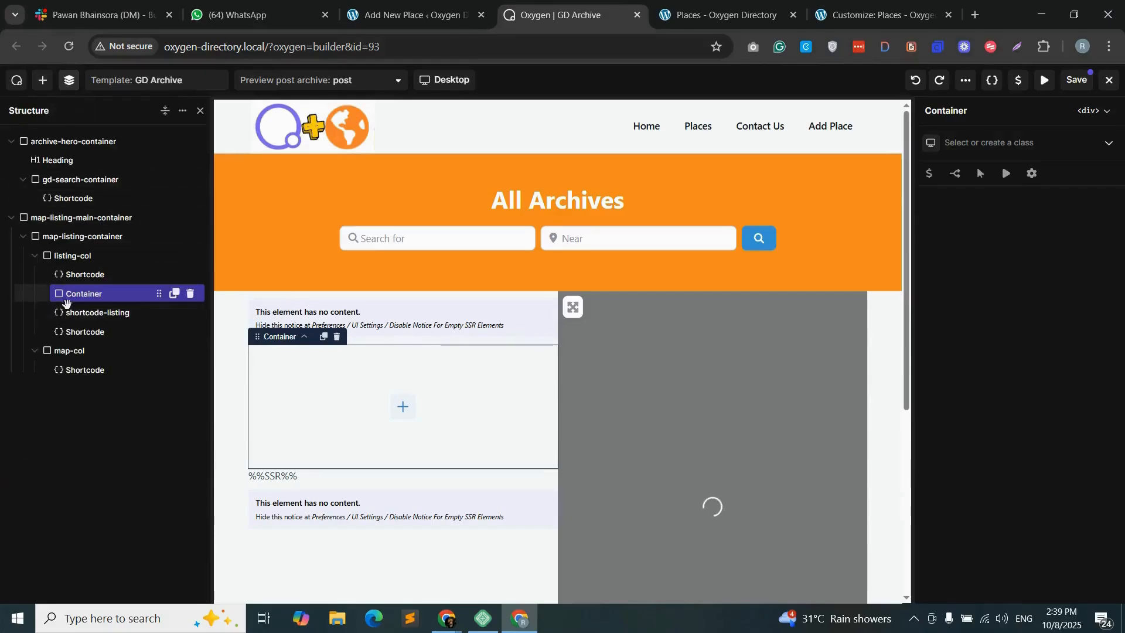
click(96, 313)
mouse_move(95, 315)
mouse_down()
mouse_move(124, 308)
mouse_move(100, 329)
mouse_up()
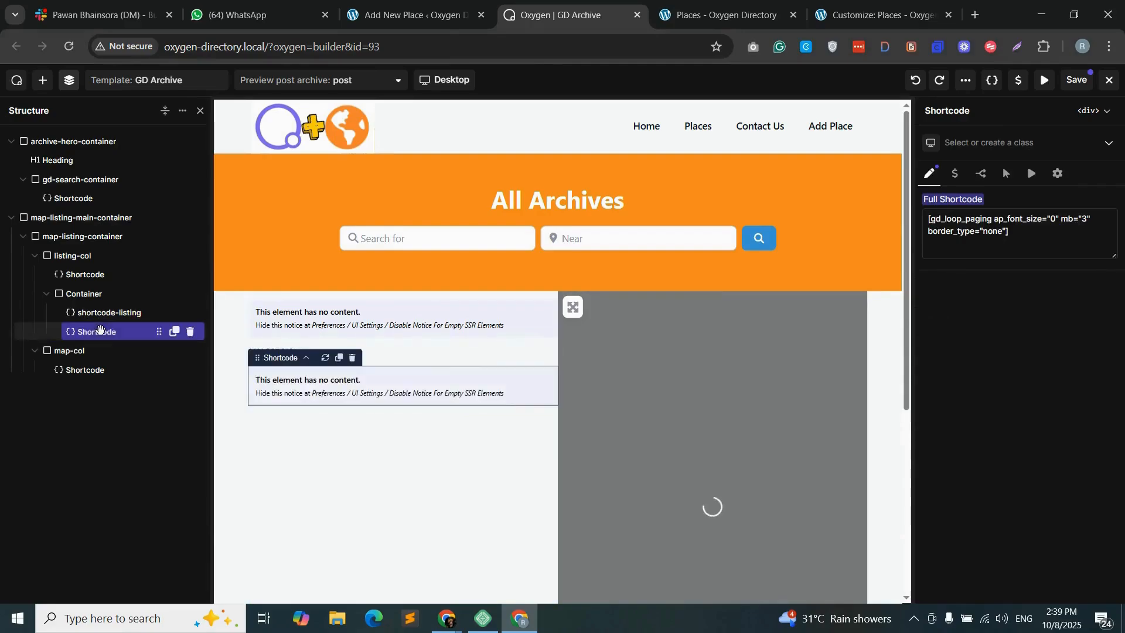
- Create the class scroll-listings-col on the new Container in listing-col
click(107, 296)
click(999, 143)
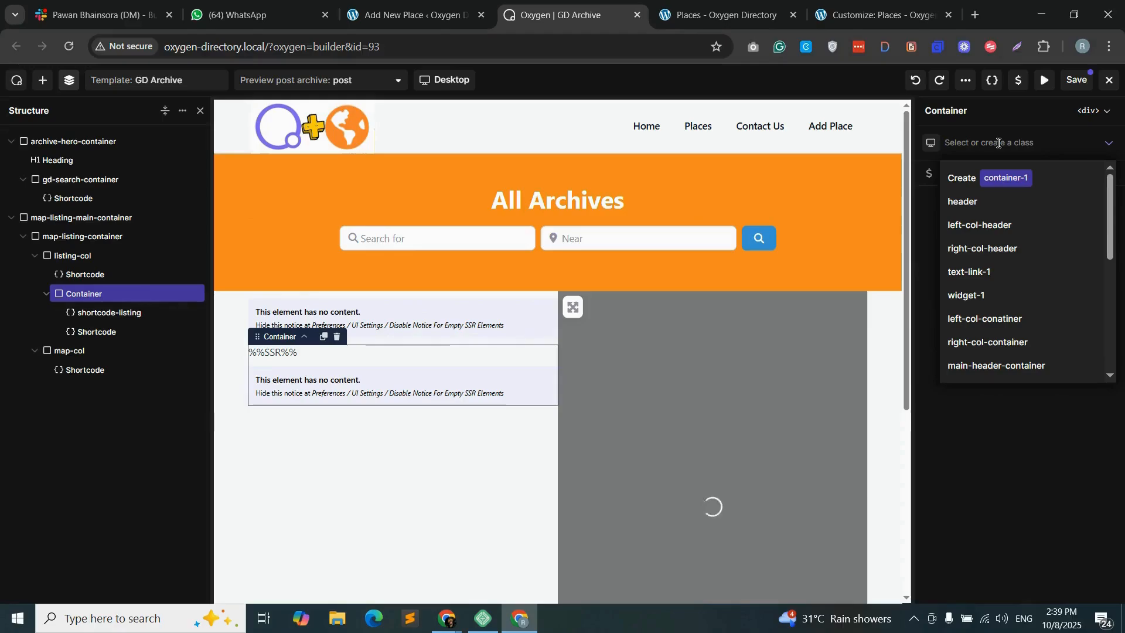
text(scroll-)
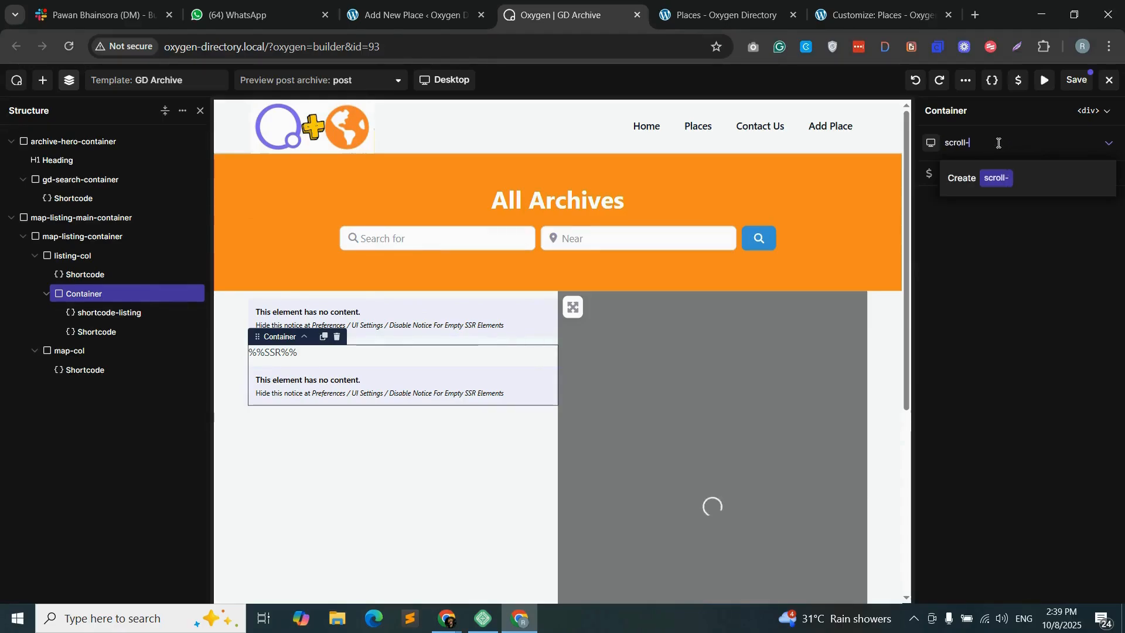
text(listings)
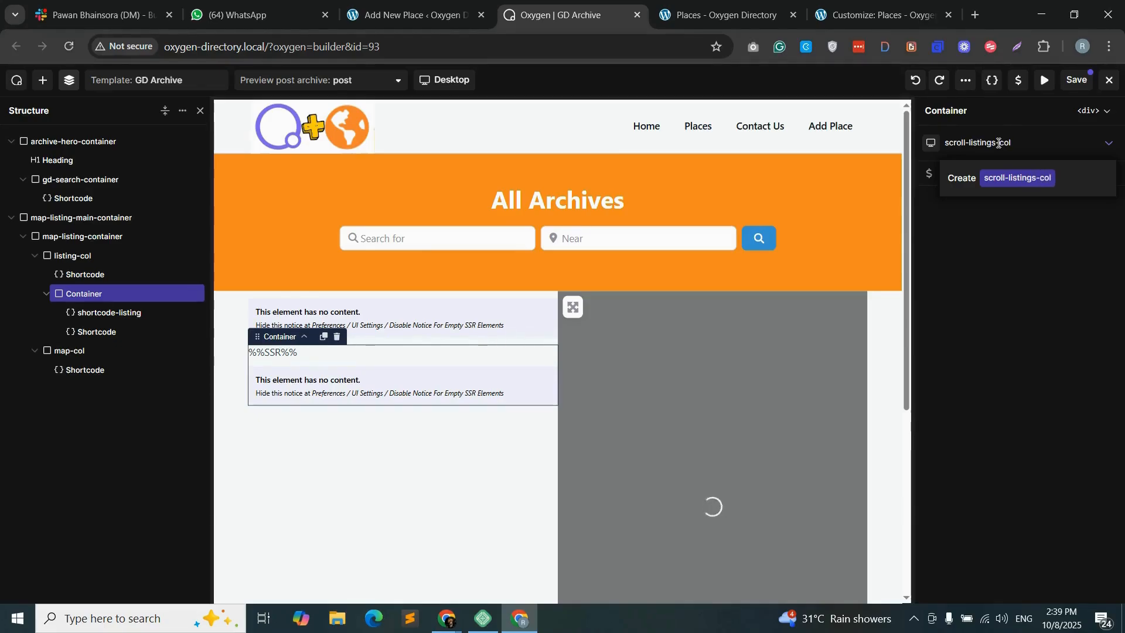
text(-col)
click(1034, 185)
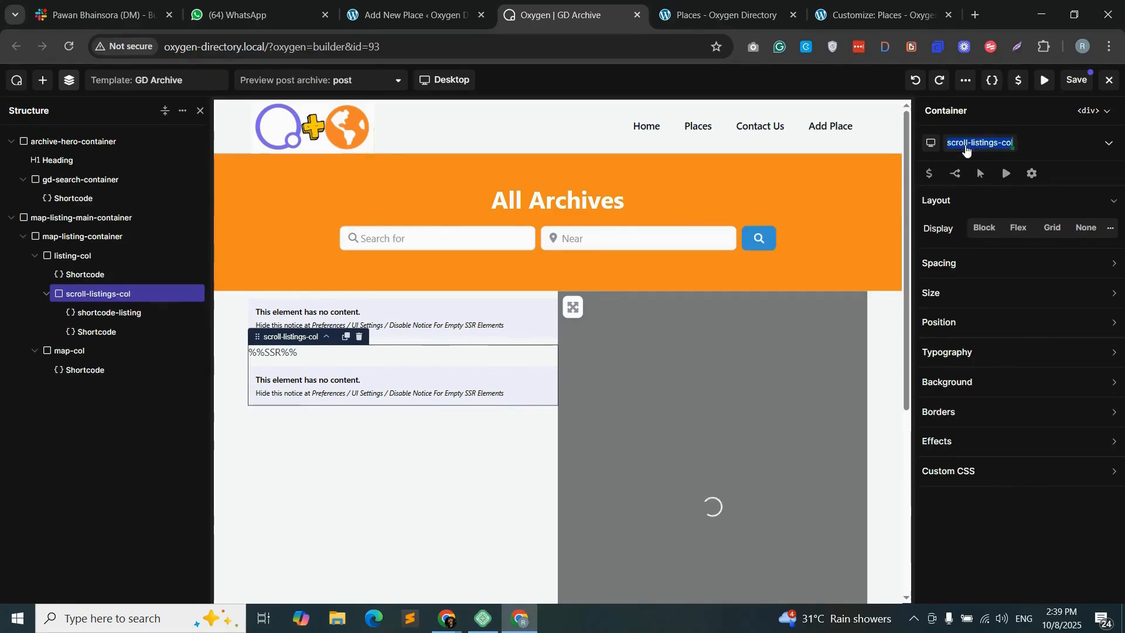
- In the WordPress Customizer, add and publish CSS giving .scroll-listings-col max-height:700px, overflow-y:auto and overflow-x:hidden
key(ctrl+Tab)
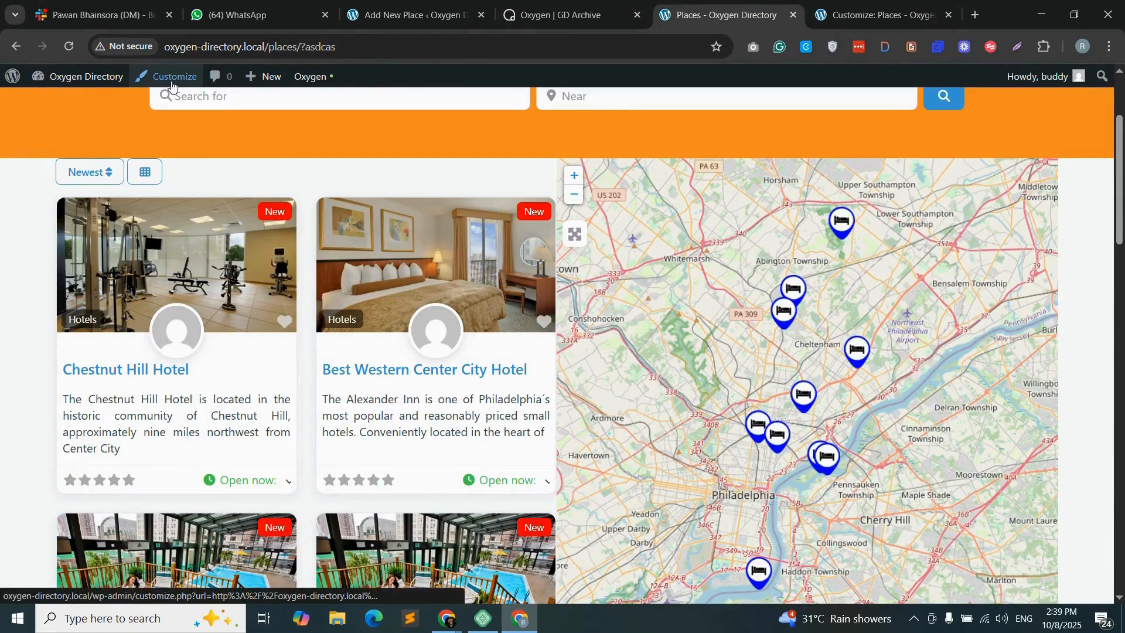
click(878, 15)
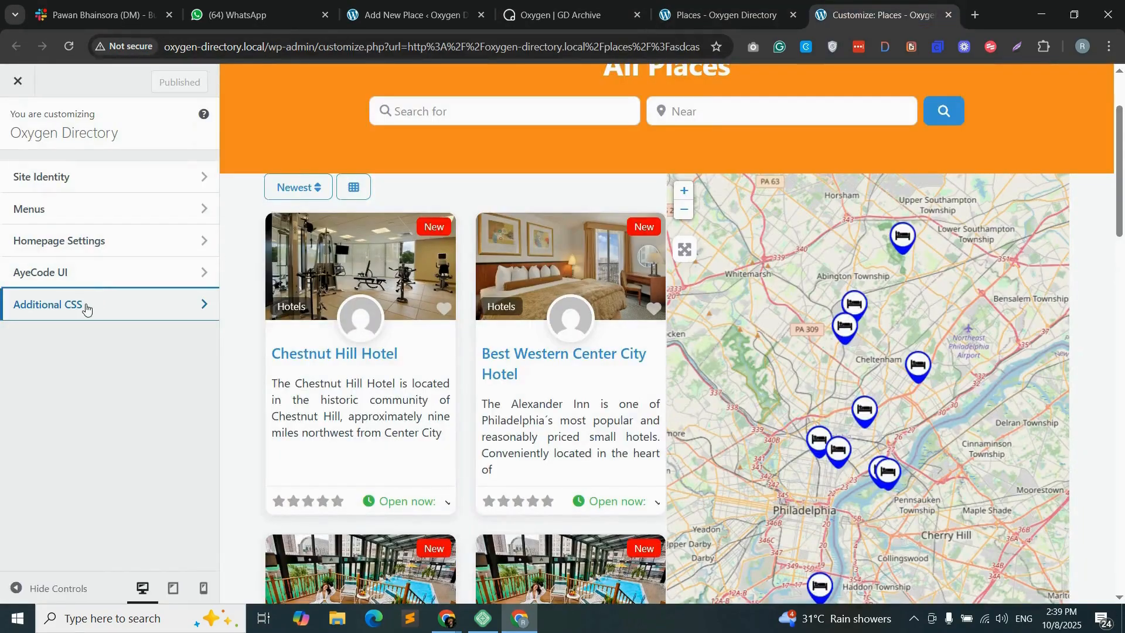
click(125, 310)
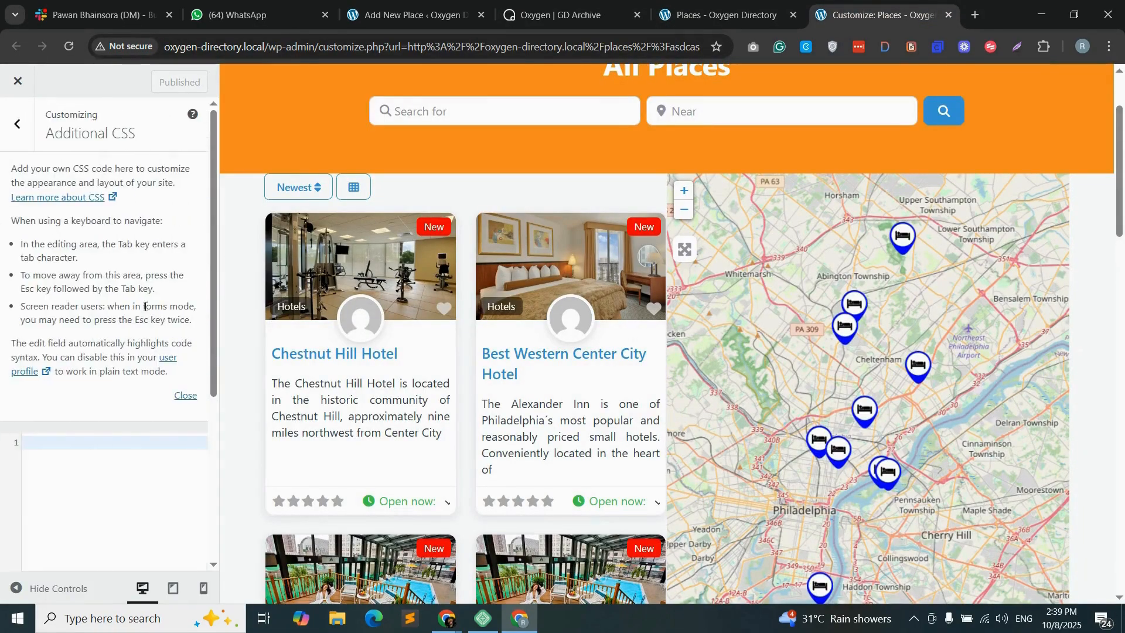
click(50, 442)
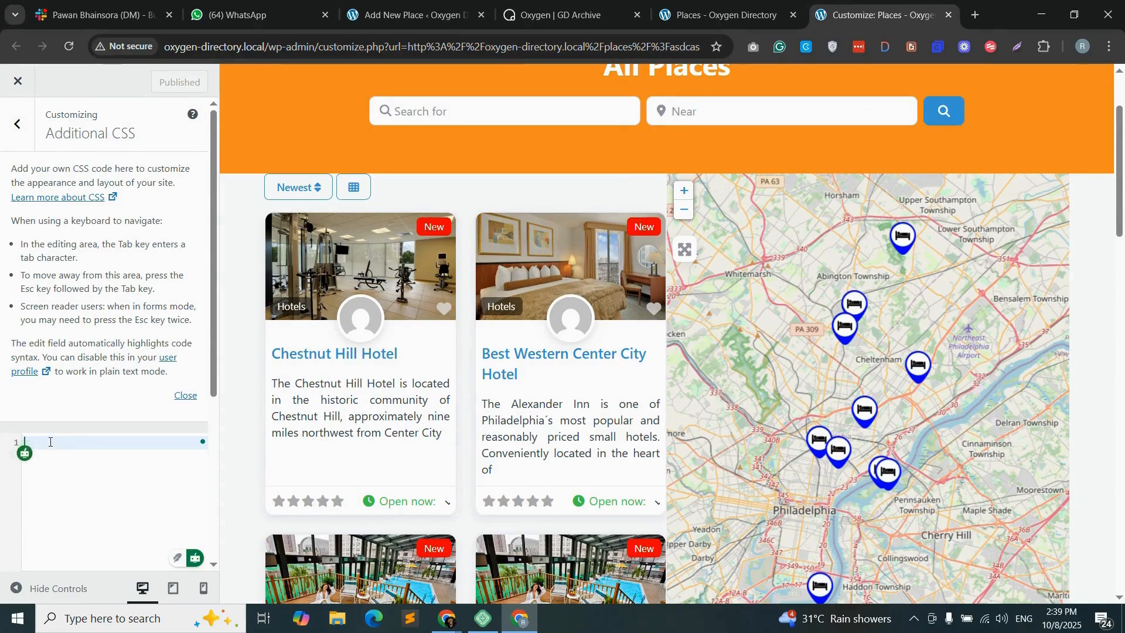
text(.scroll-listings-col)
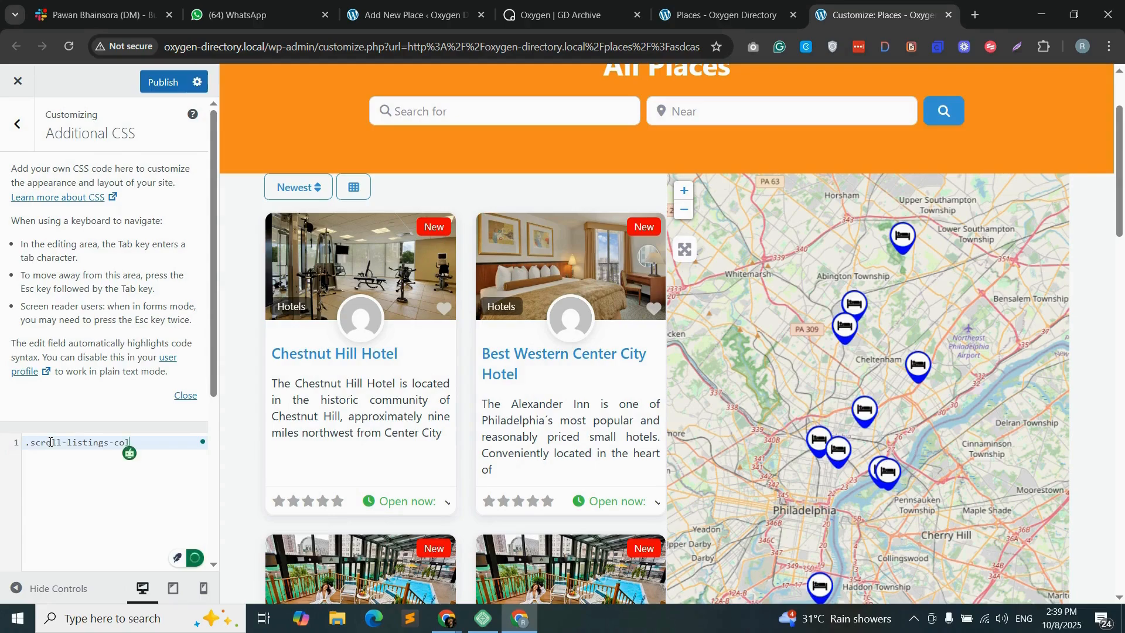
text({   max-height:700px;   overflow-y:auto;   overflow-x:hidden; })
click(24, 481)
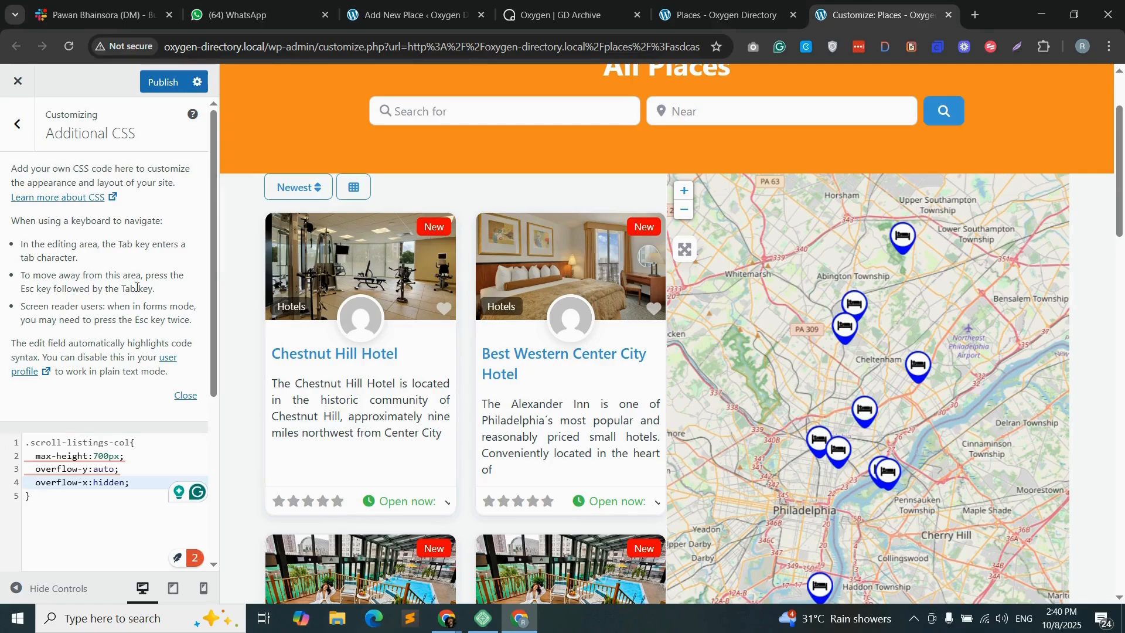
click(164, 89)
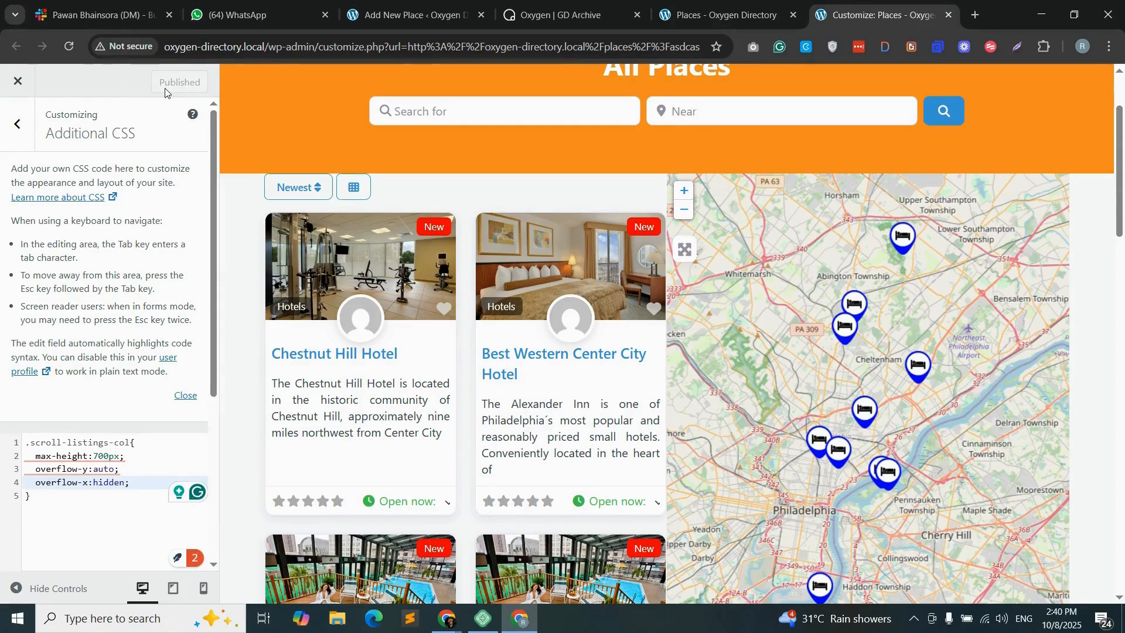
- Save the template in the Oxygen builder, and reload the Places page to check how the listings column scrolls
click(728, 4)
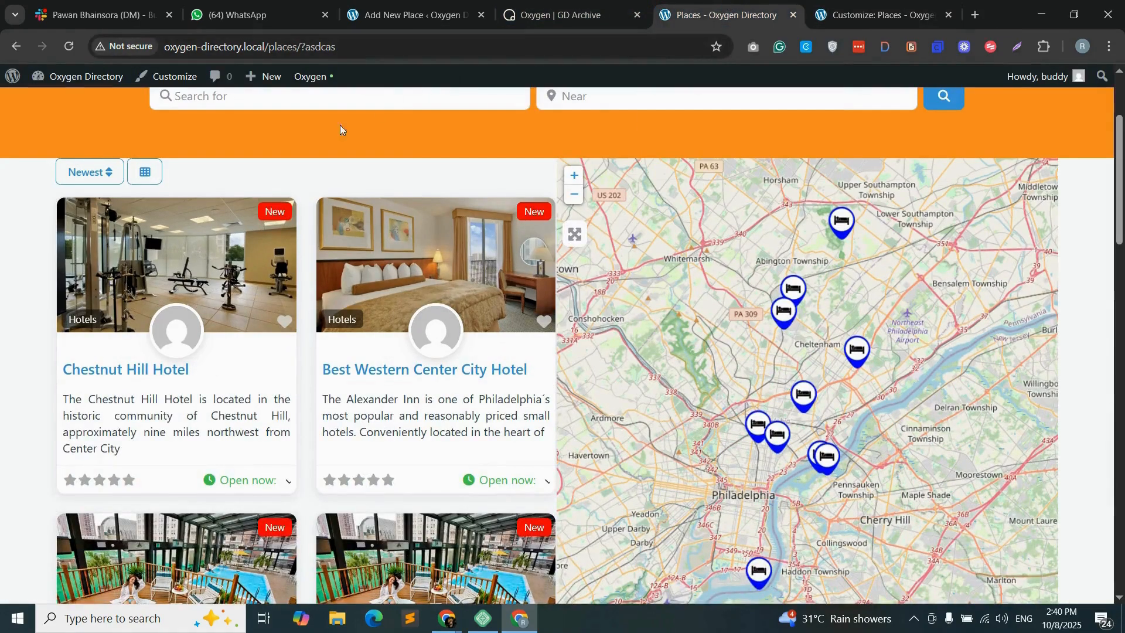
click(70, 47)
click(577, 12)
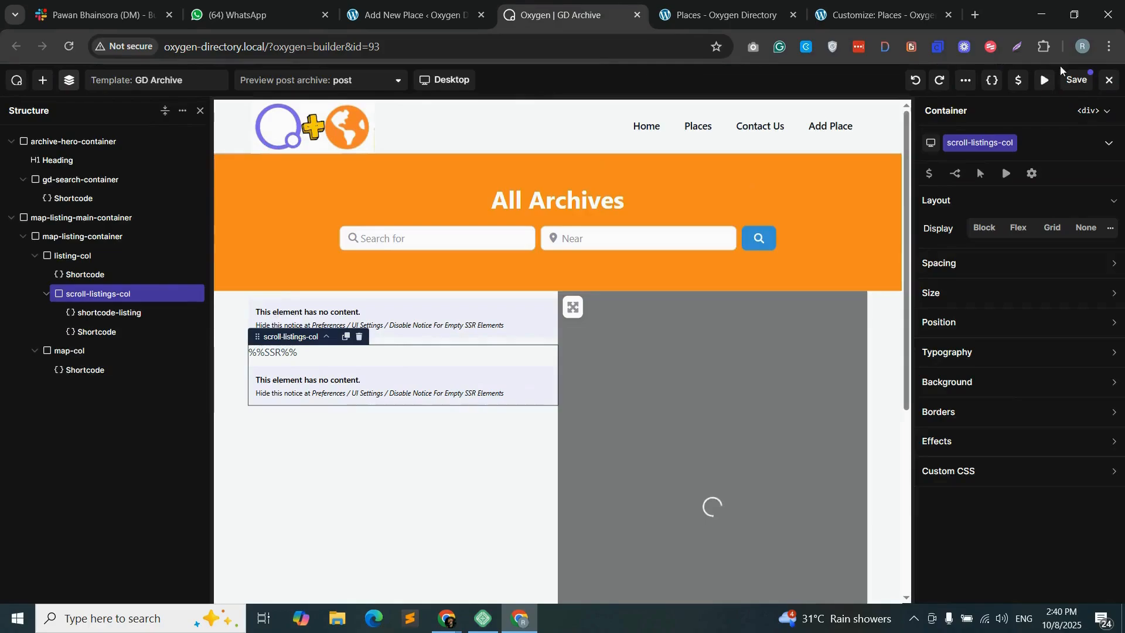
click(744, 5)
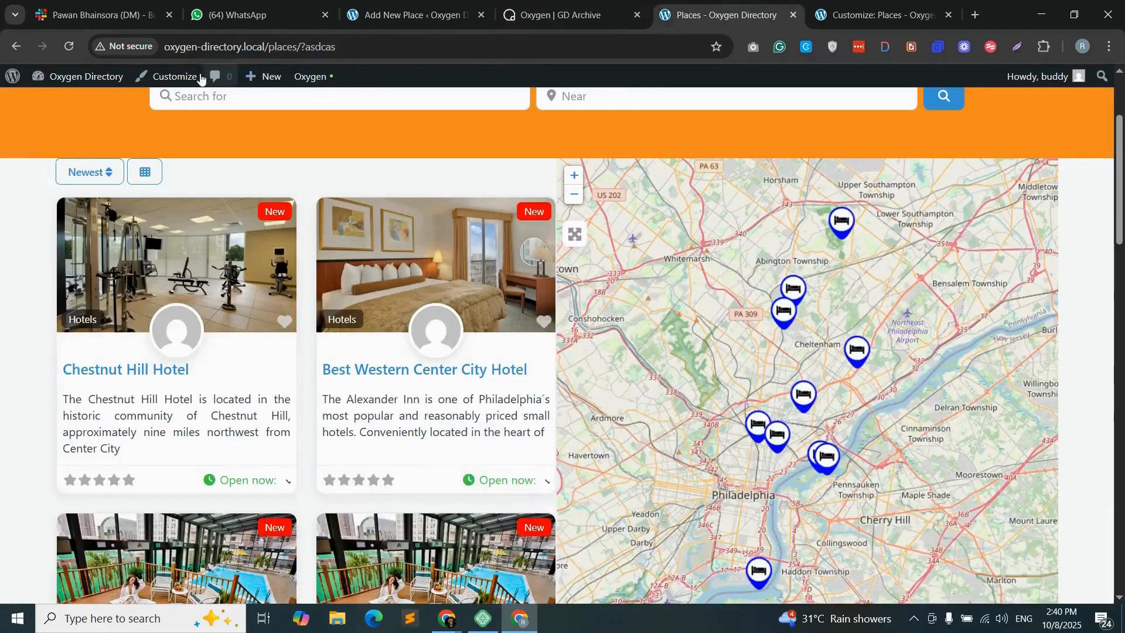
click(69, 49)
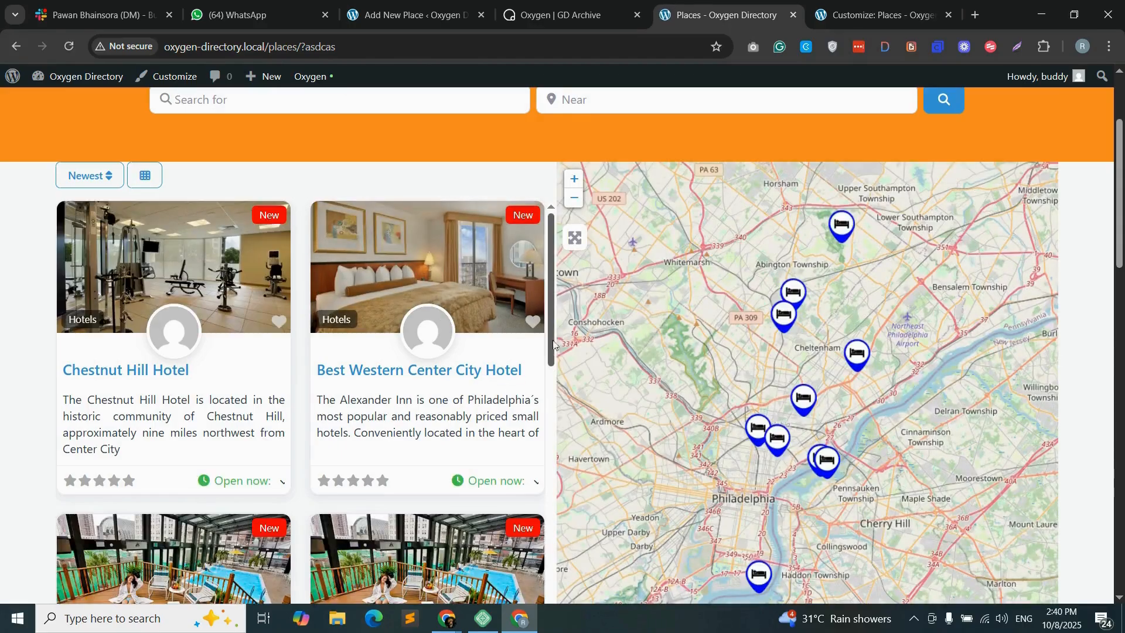
scroll(480, 381, down, 15)
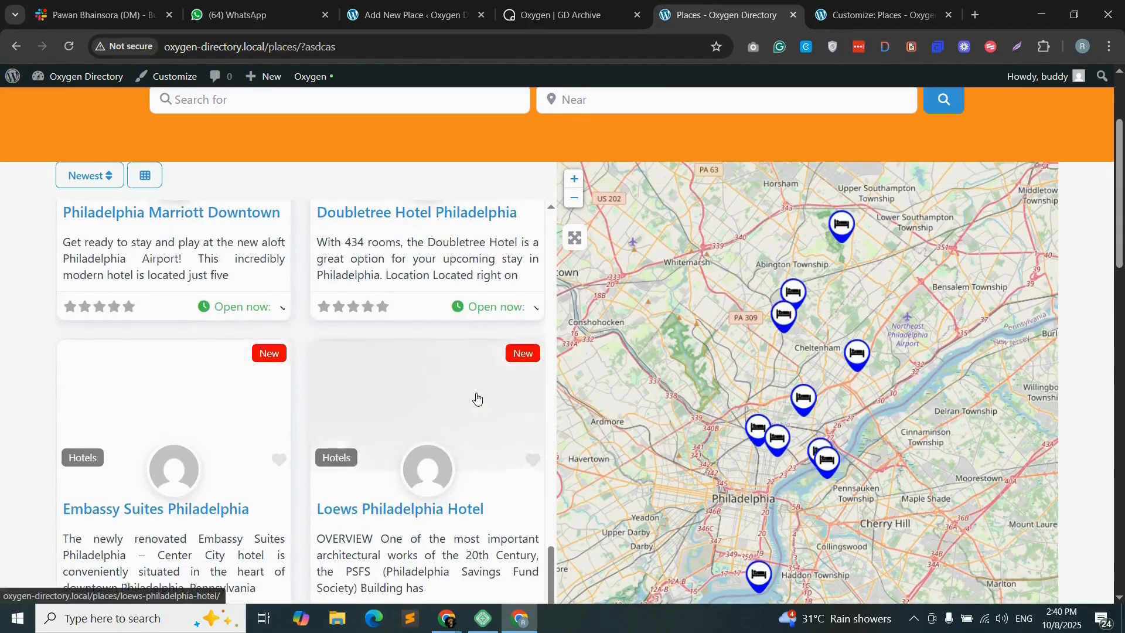
scroll(477, 400, up, 10)
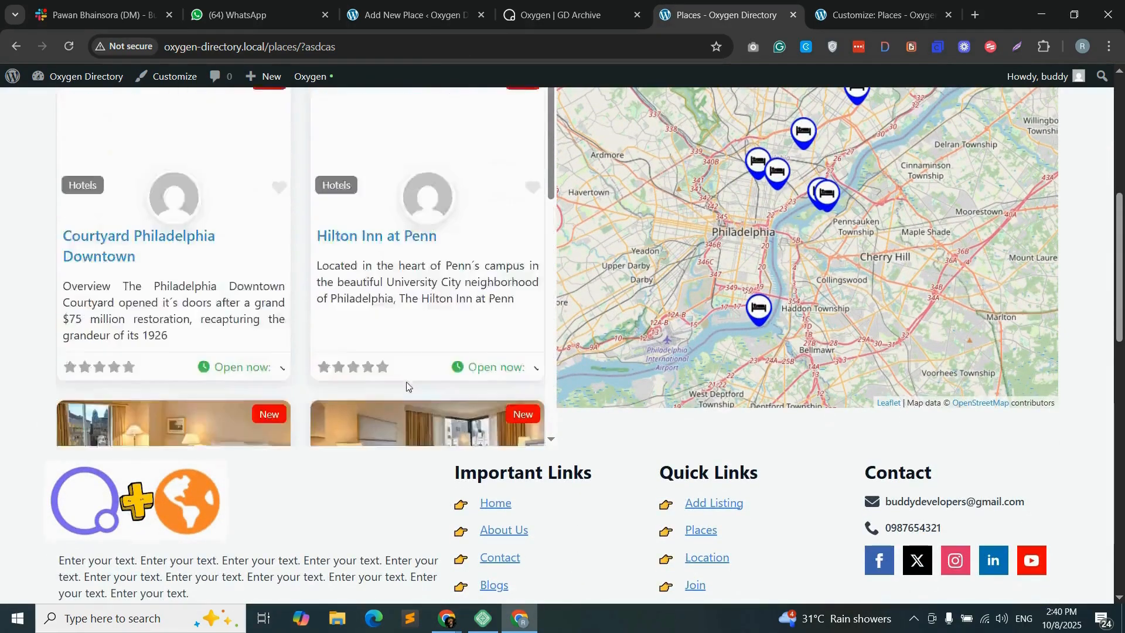
scroll(469, 401, up, 6)
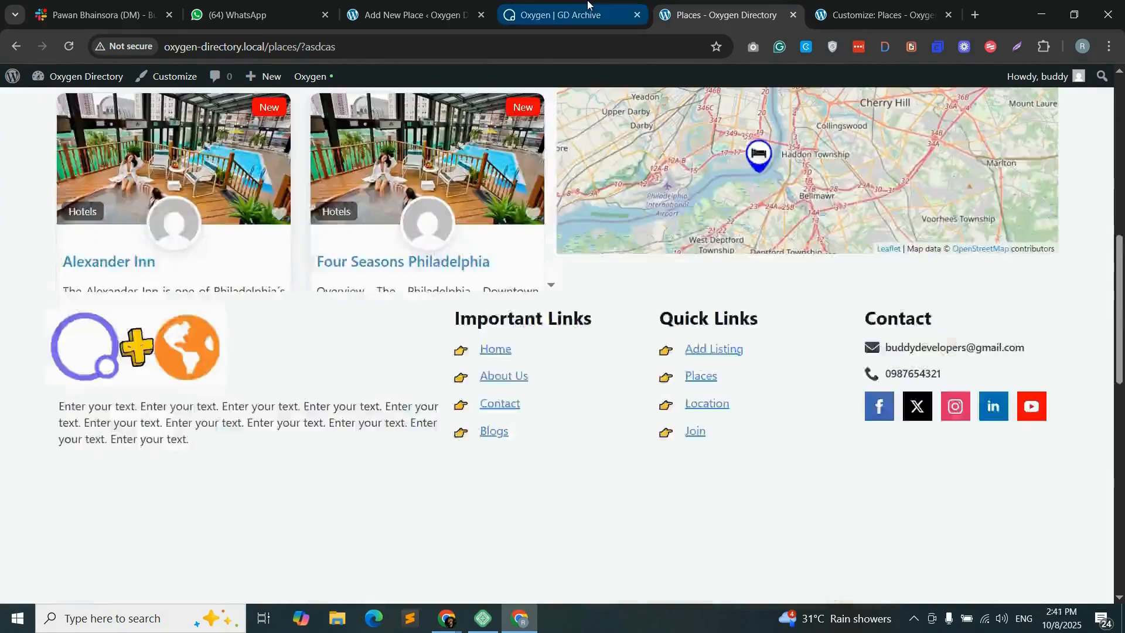
- In the Oxygen builder, set the gd_map shortcode's height in map-col to "740px" and save the template
click(587, 8)
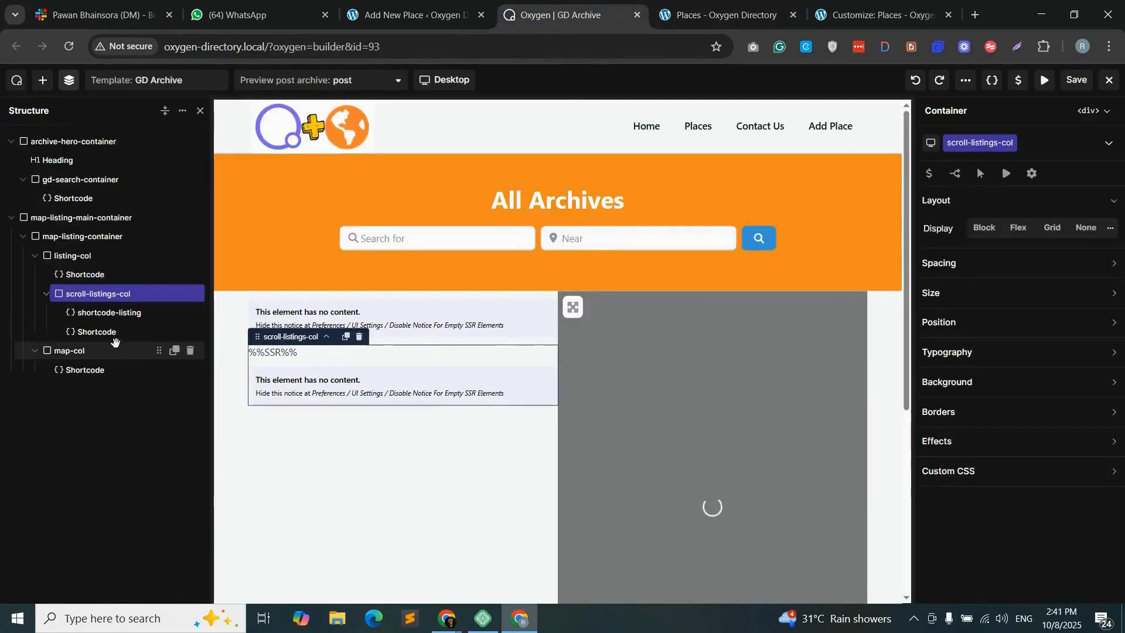
click(85, 370)
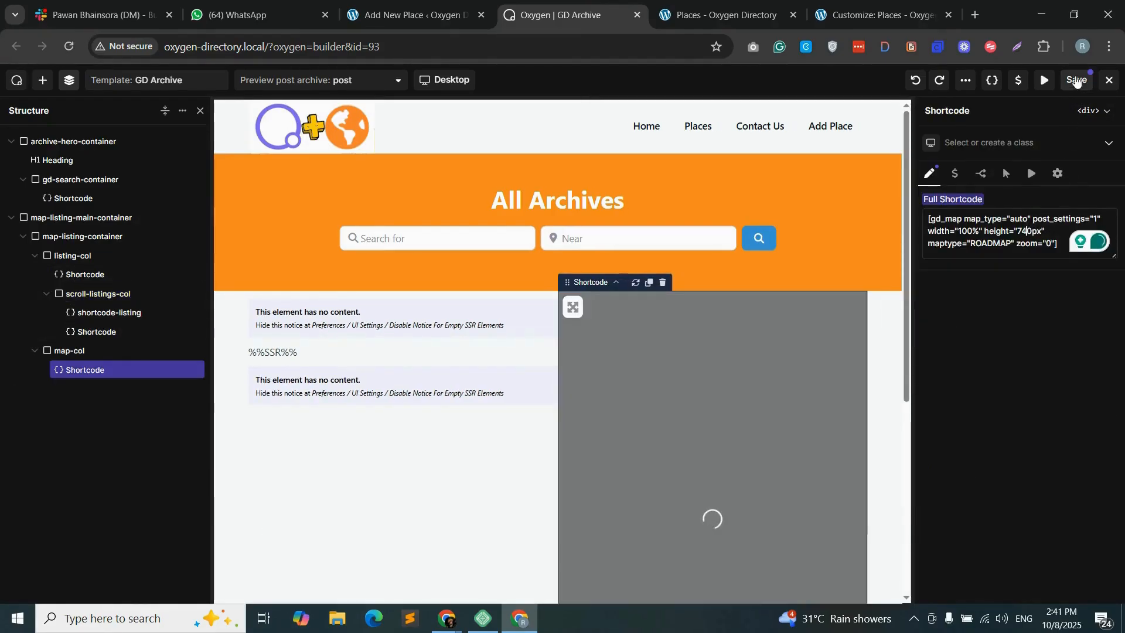
- Reload the Places page and compare the map's height with the scrolling listings column
click(672, 21)
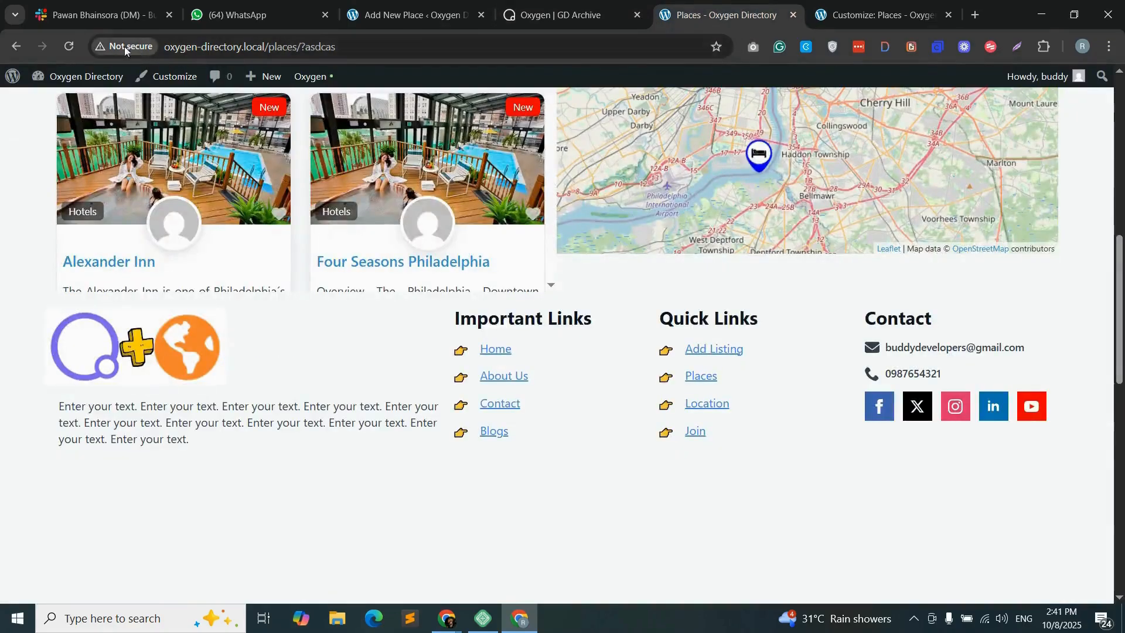
click(70, 47)
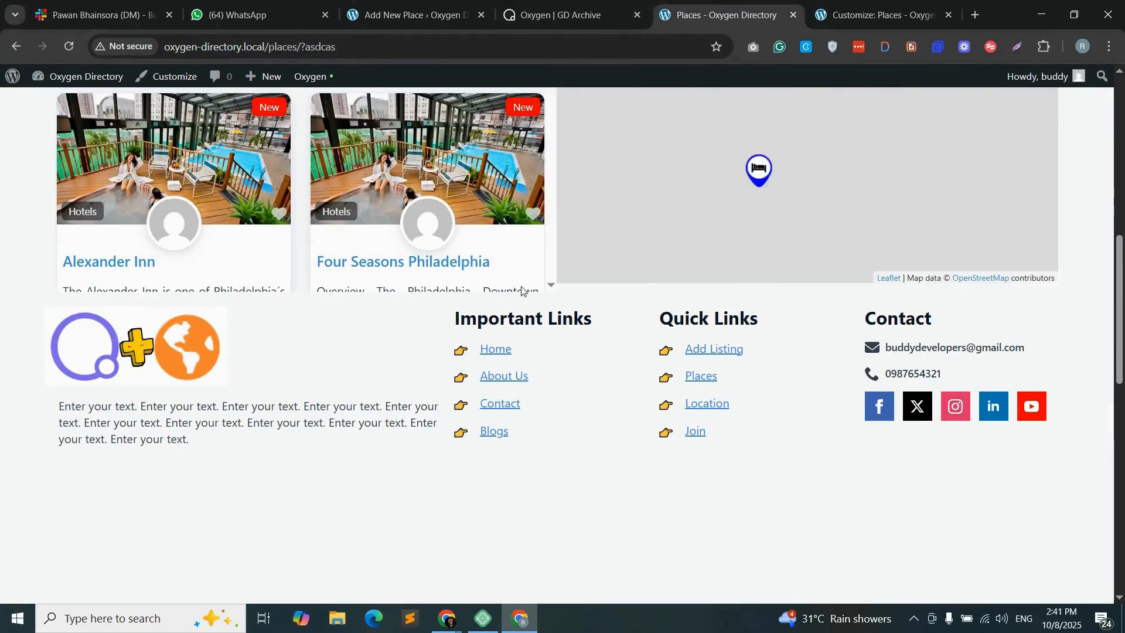
scroll(317, 327, up, 4)
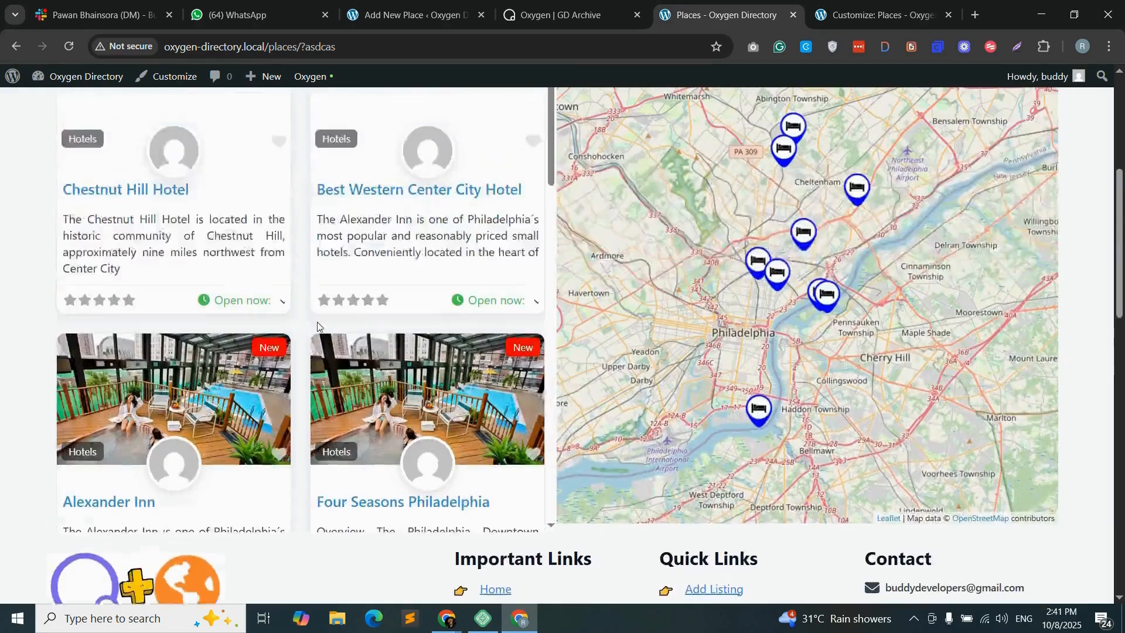
scroll(318, 328, up, 1)
scroll(320, 337, down, 15)
scroll(351, 355, up, 14)
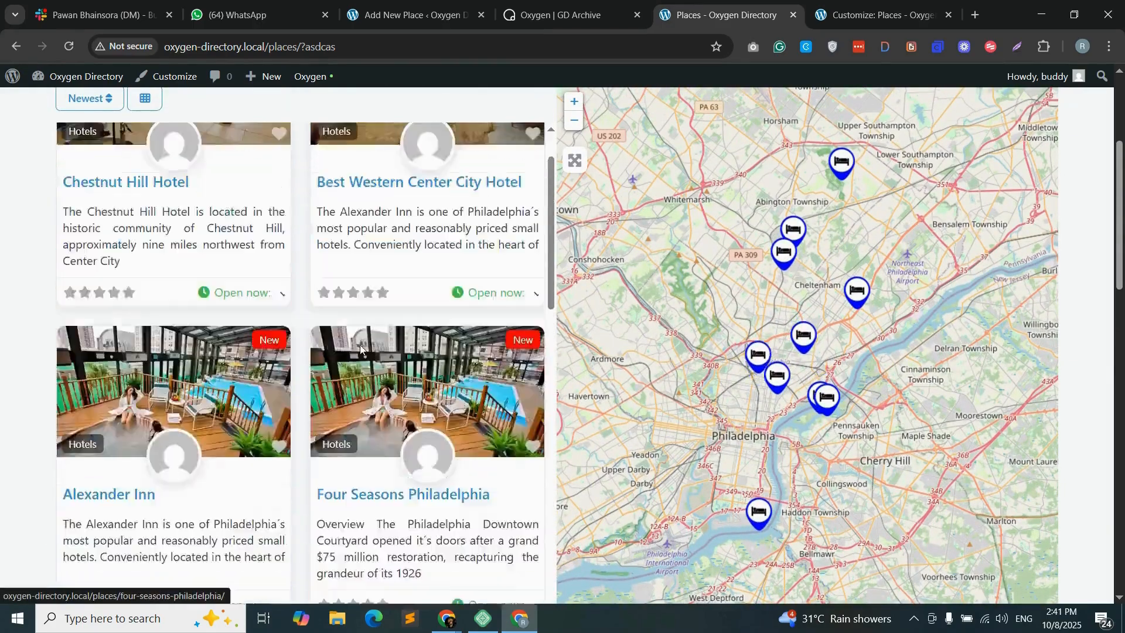
scroll(360, 350, up, 7)
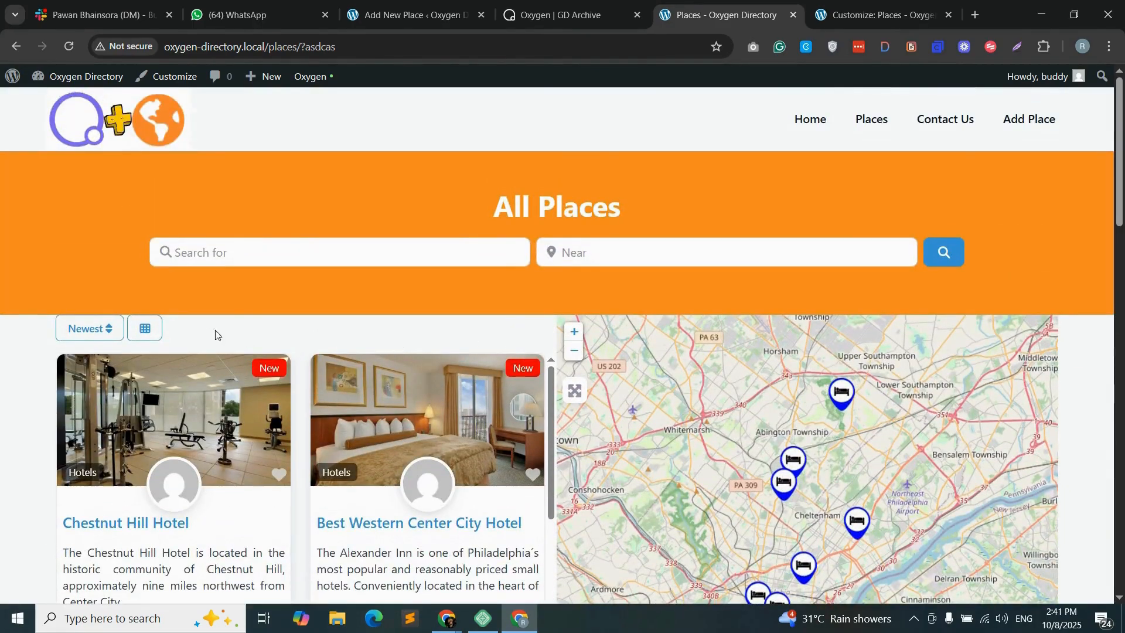
- In the Oxygen builder, set listing-col's top padding to 30px, save, and check the spacing on the reloaded Places page
key(ctrl+shift+Tab)
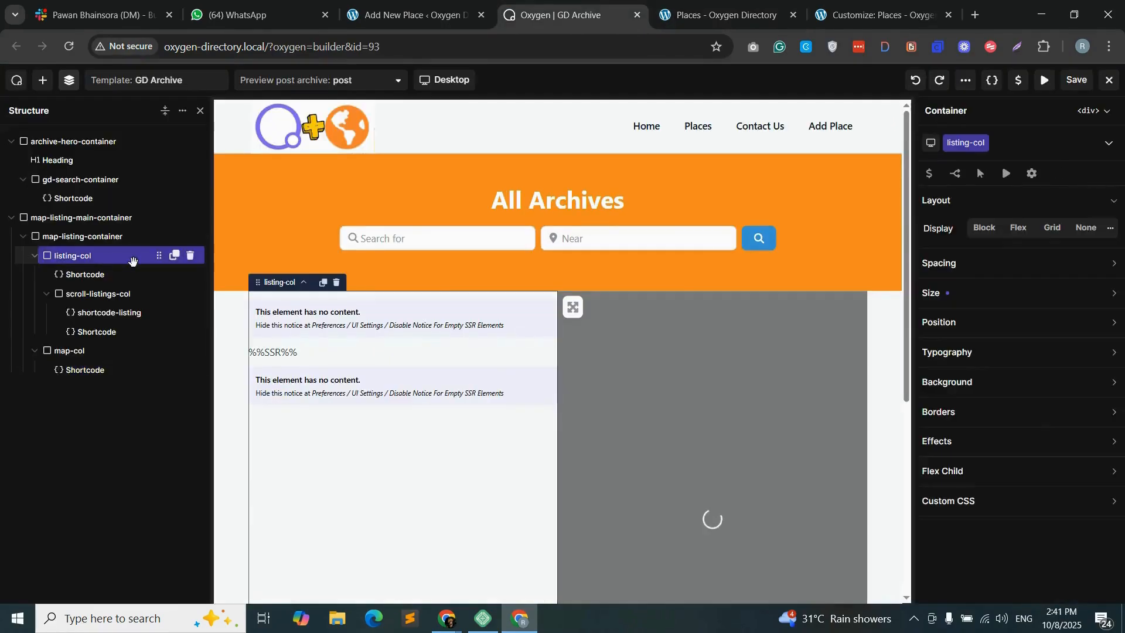
click(979, 319)
click(996, 263)
click(1016, 312)
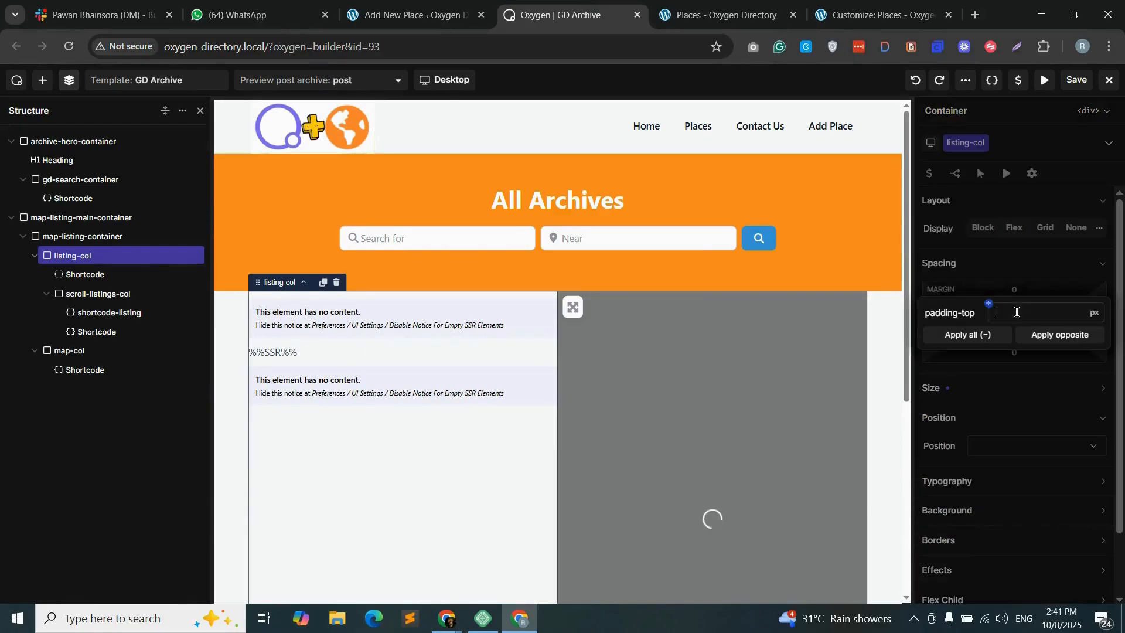
text(30)
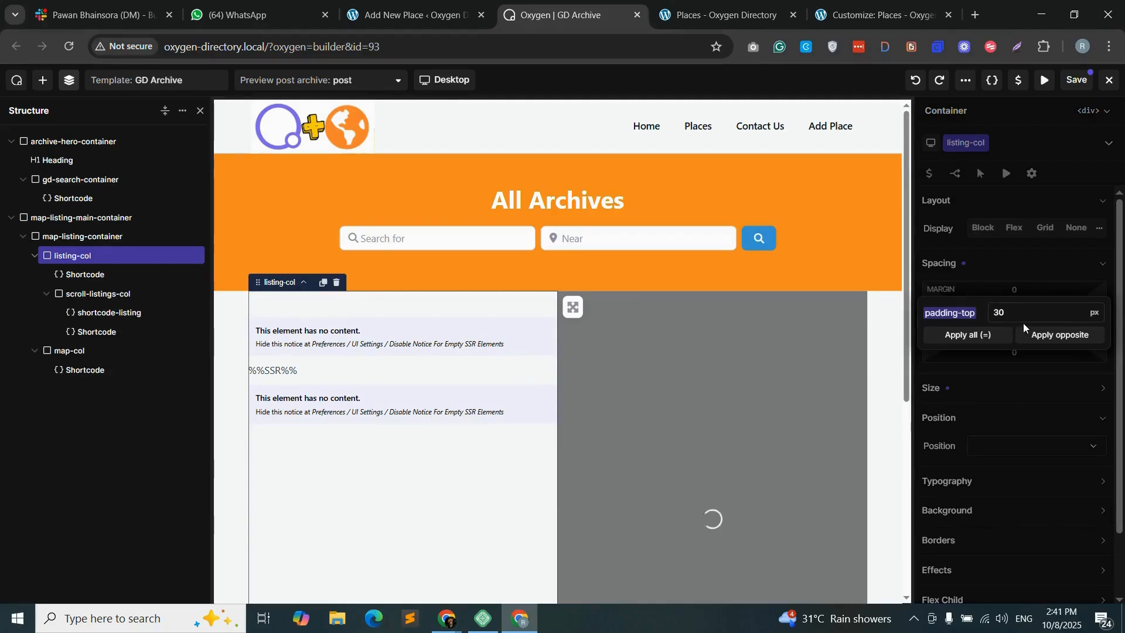
click(1072, 84)
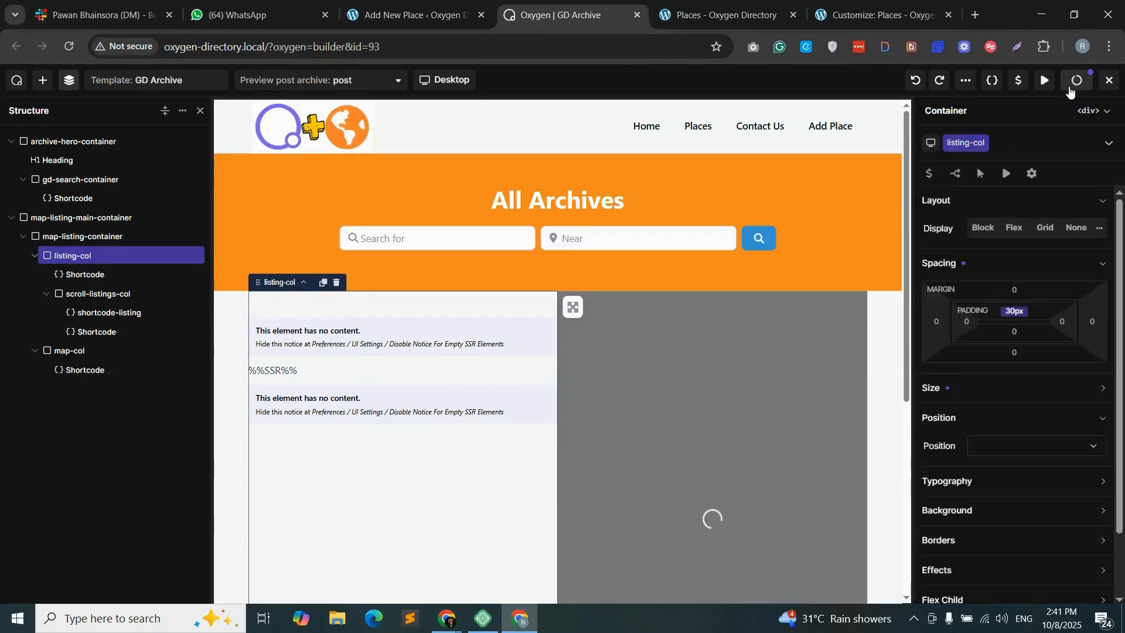
click(727, 15)
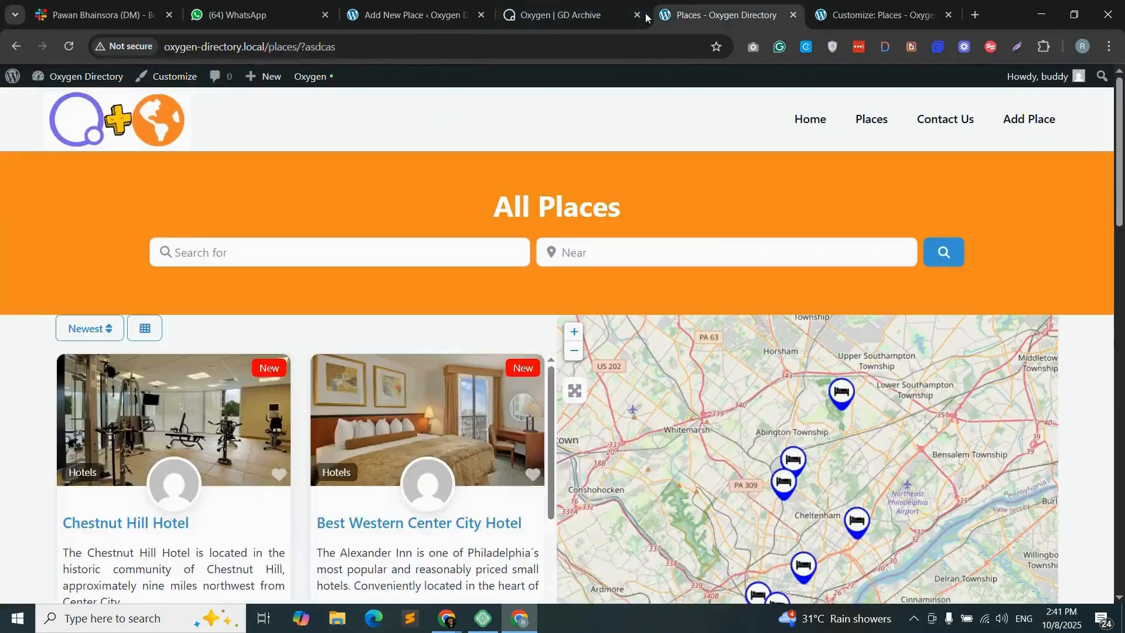
click(70, 49)
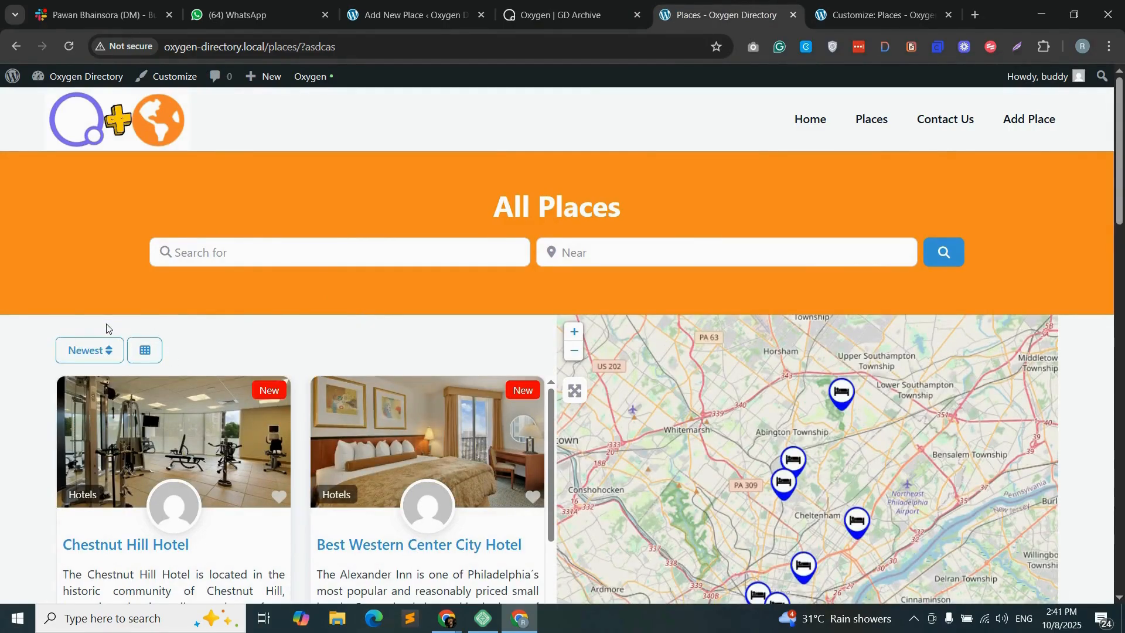
- Return to the Oxygen builder and set listing-col's top padding to 25px
click(562, 15)
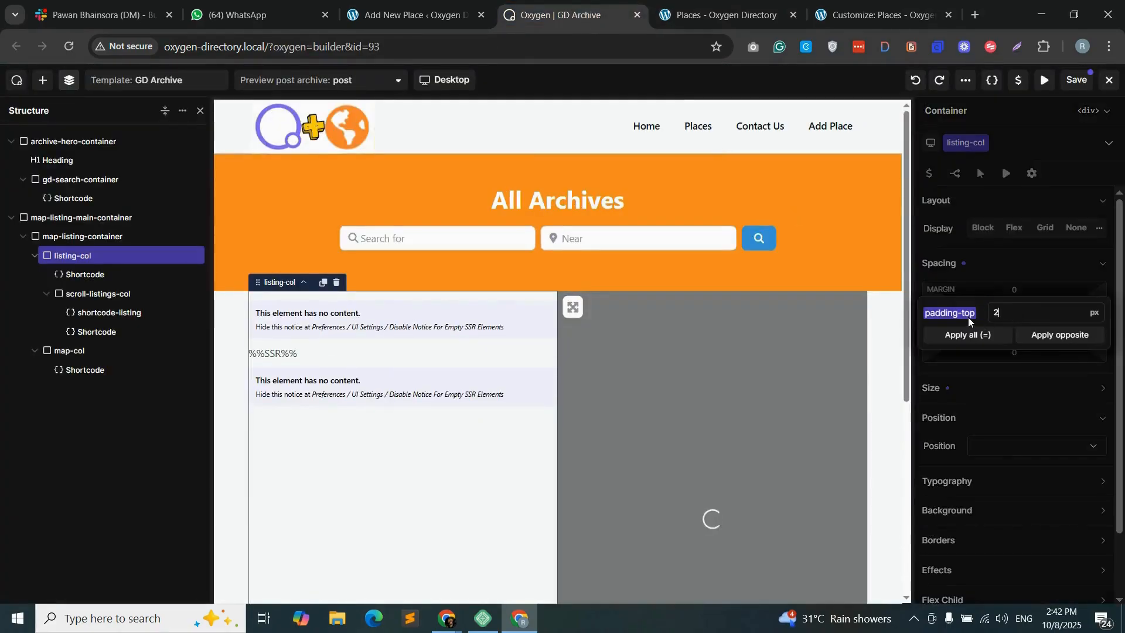
text(25)
key(Return)
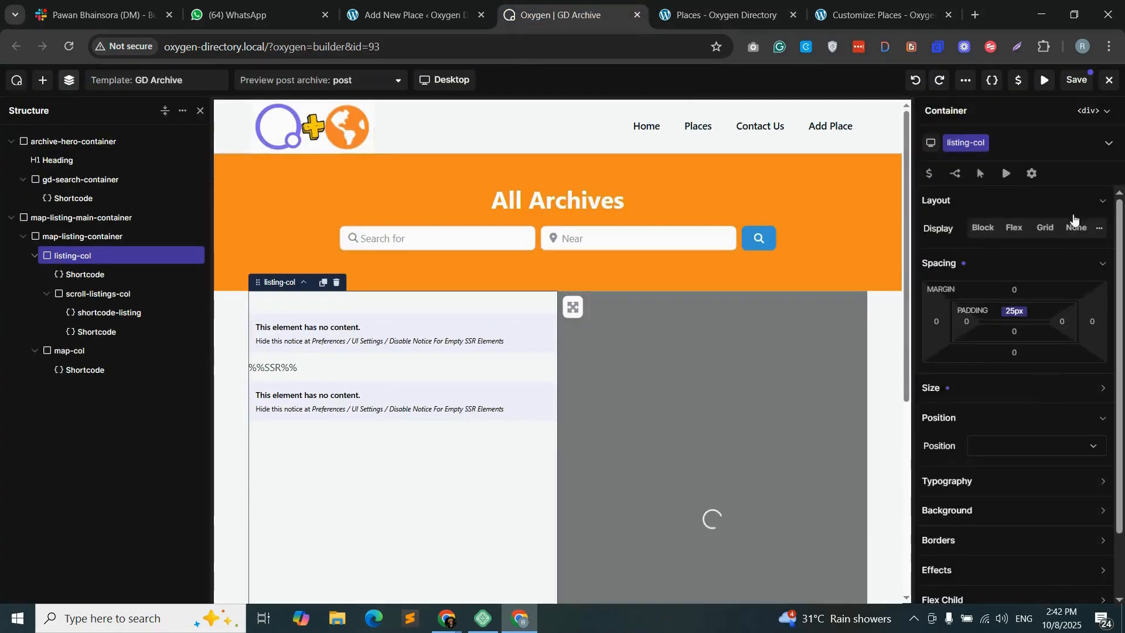
- Save the GD Archive template and check the listings column spacing against the map on the reloaded Places page
click(1076, 81)
click(727, 14)
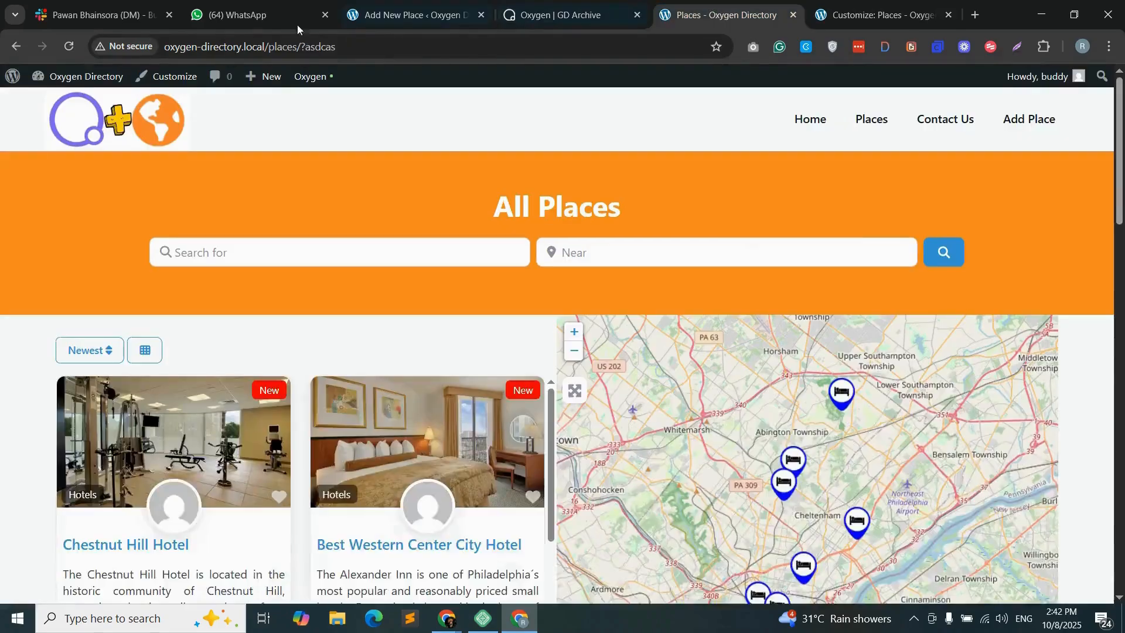
click(68, 46)
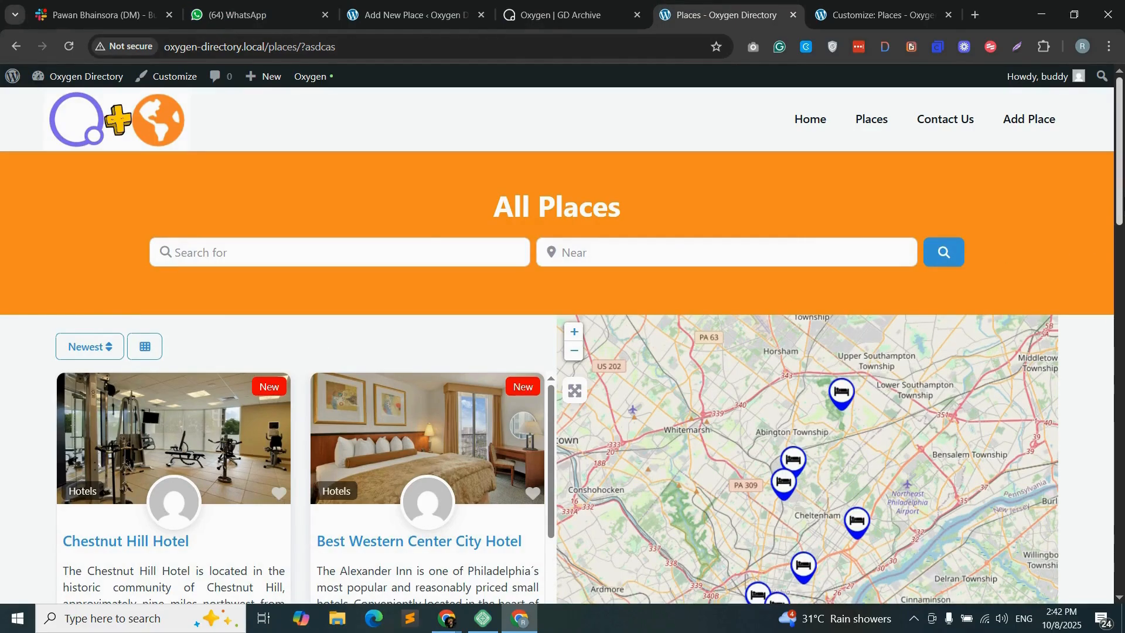
scroll(1119, 152, down, 7)
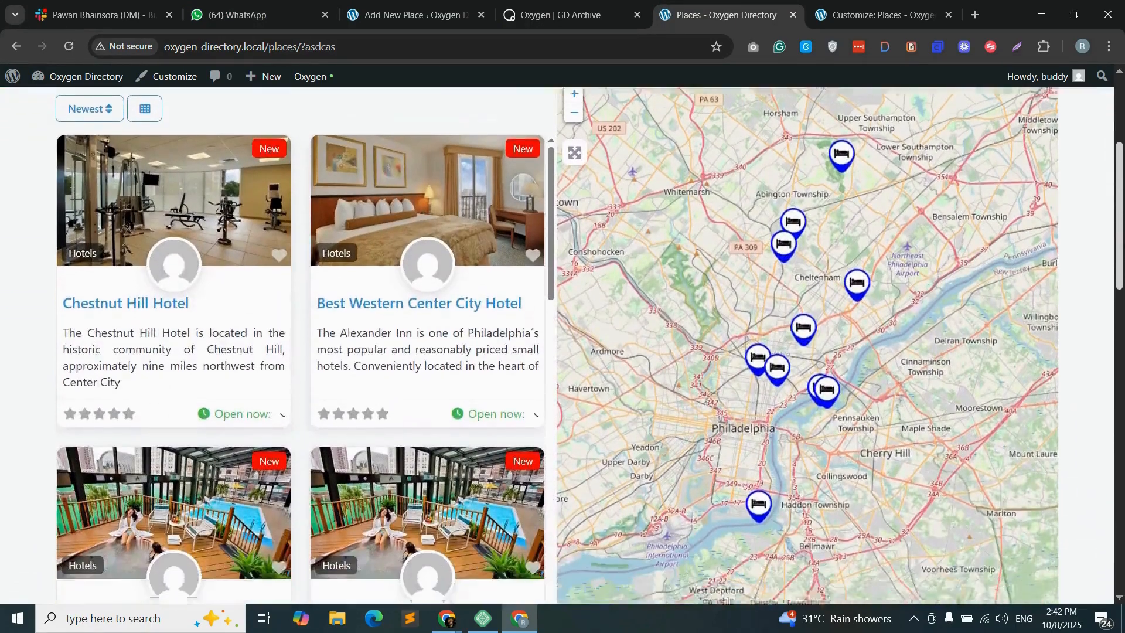
scroll(970, 199, up, 7)
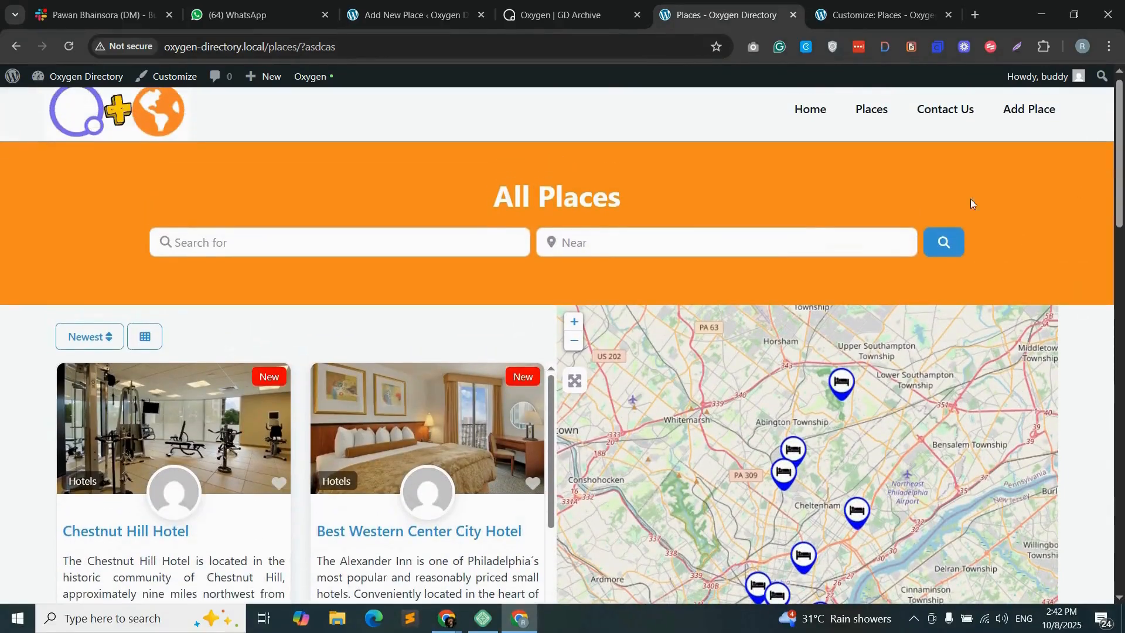
- Review the Places page's heading, search fields, scrolling listings column, map and pagination
drag(488, 196, 621, 198)
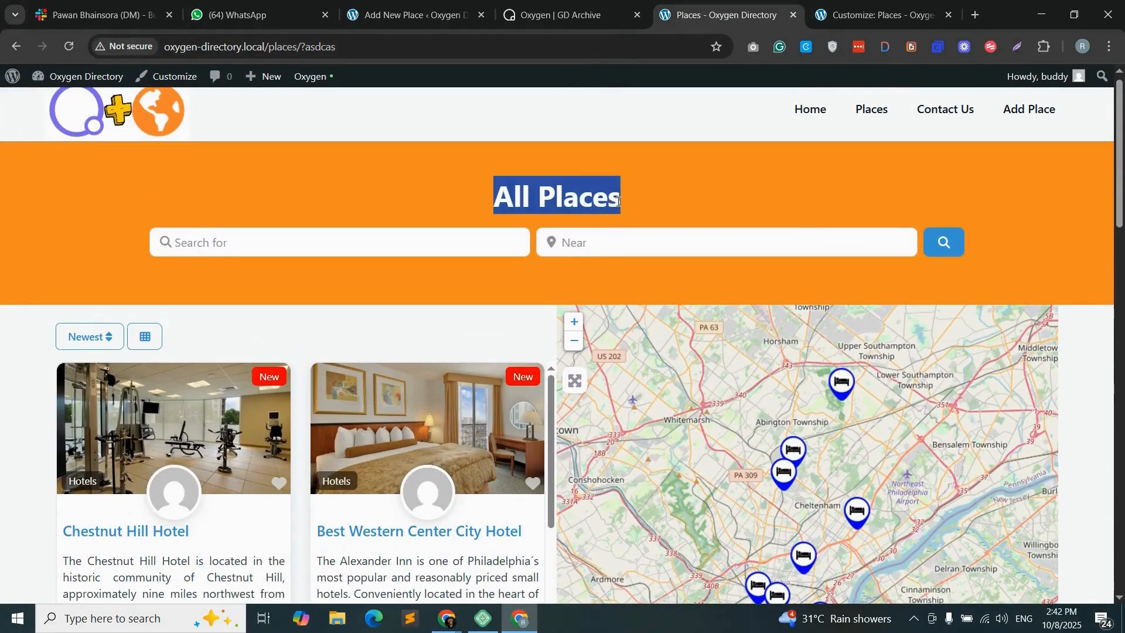
click(551, 243)
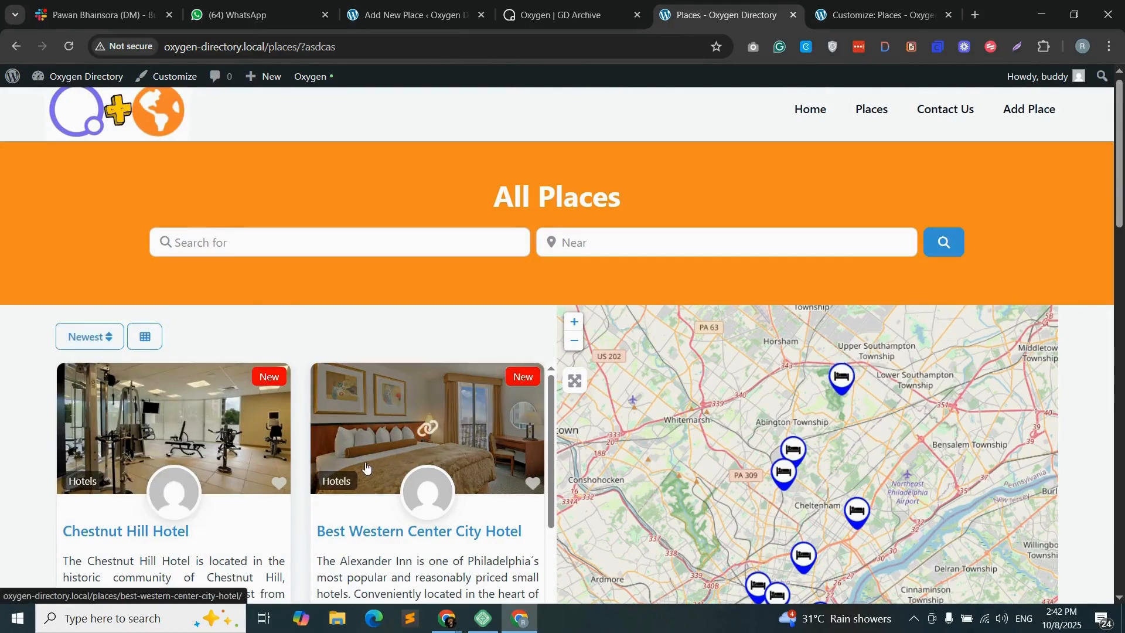
scroll(427, 477, down, 4)
scroll(792, 263, down, 3)
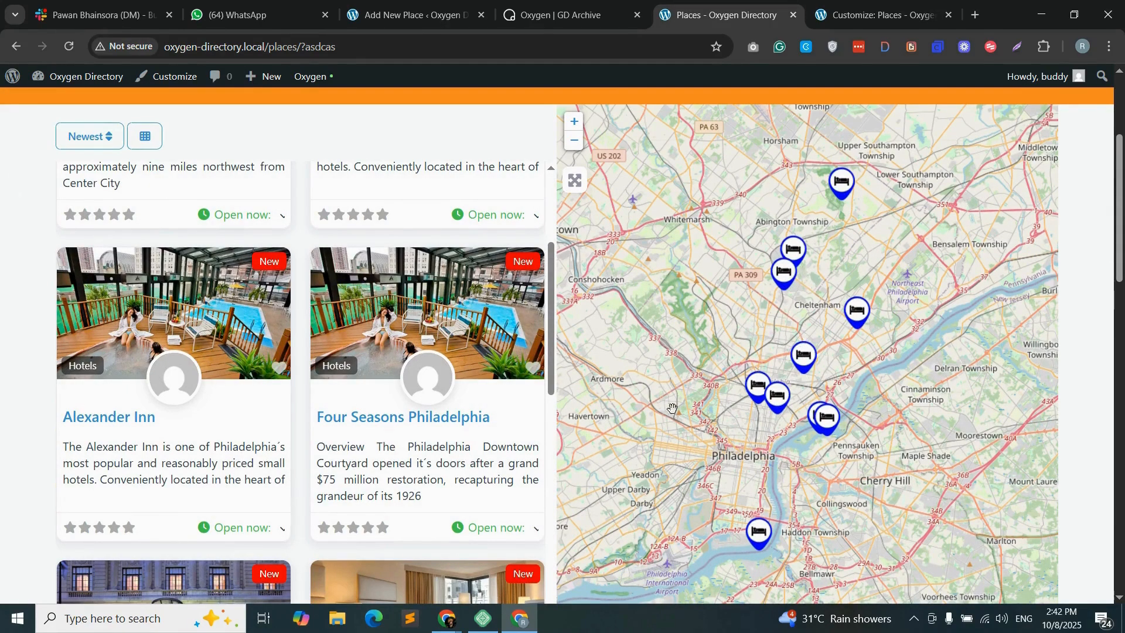
scroll(433, 434, down, 10)
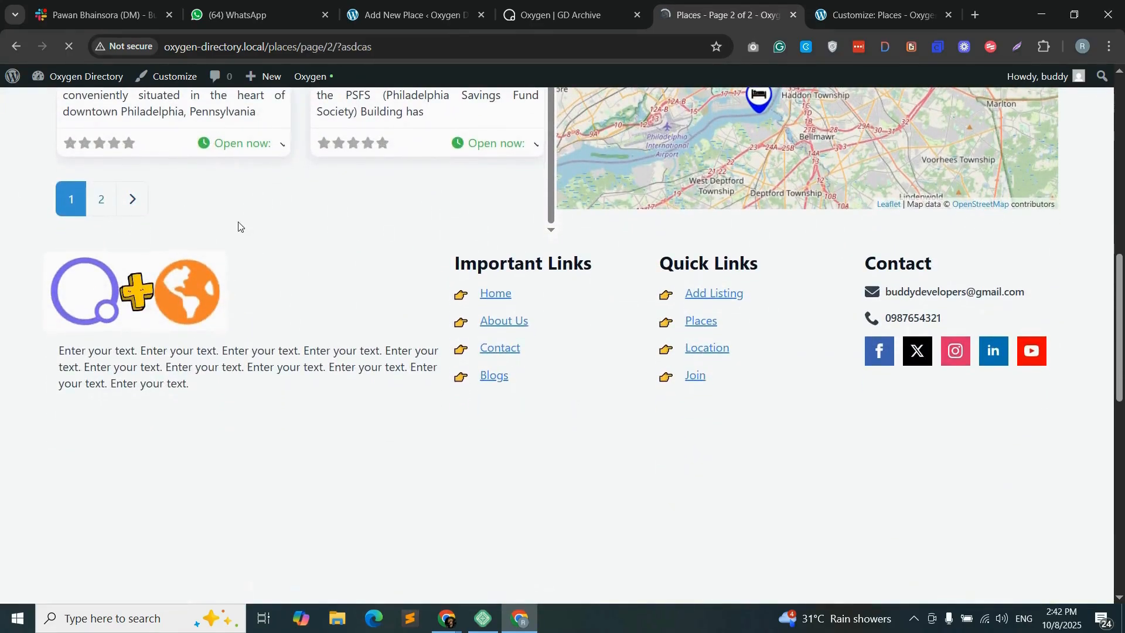
scroll(351, 405, down, 5)
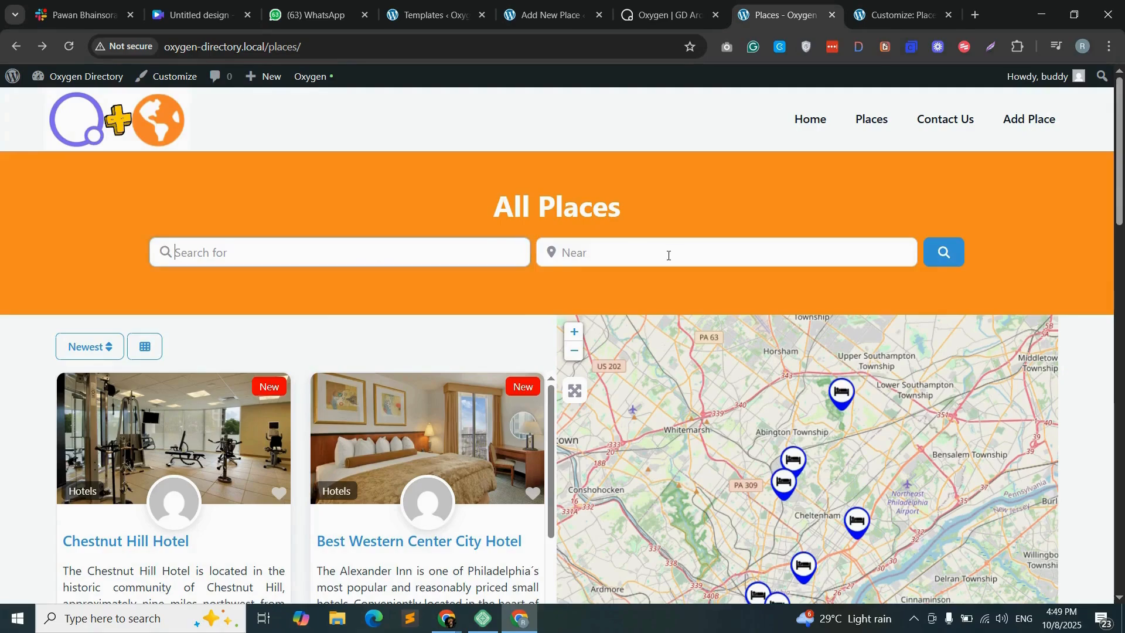
click(876, 263)
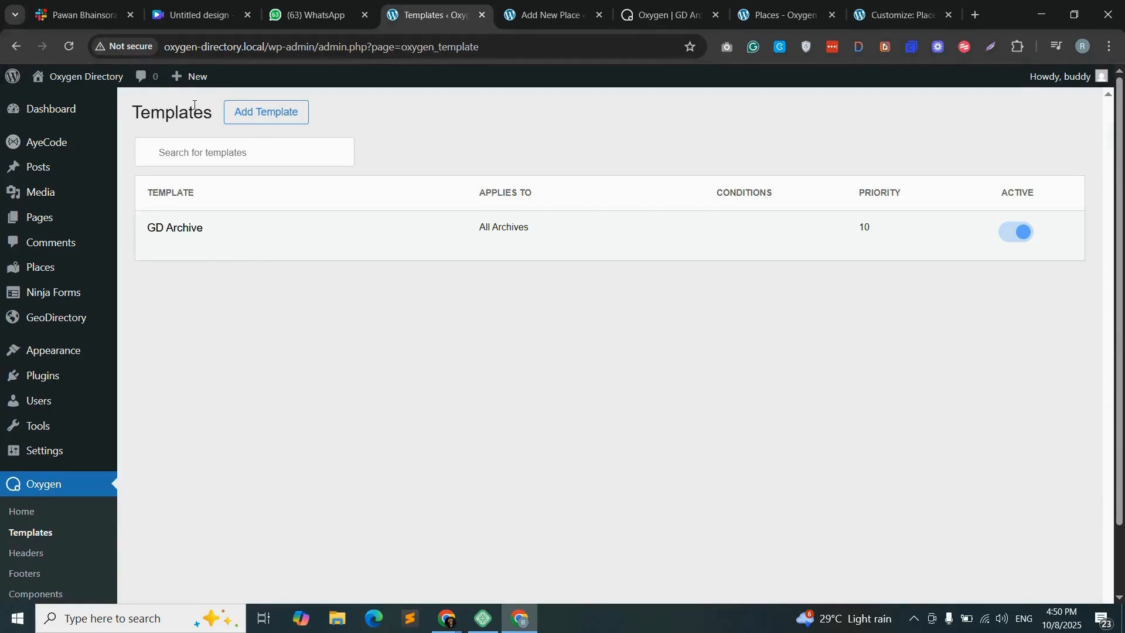
- Add an Oxygen template titled "GD search" that applies to Search Results with priority 11
click(274, 117)
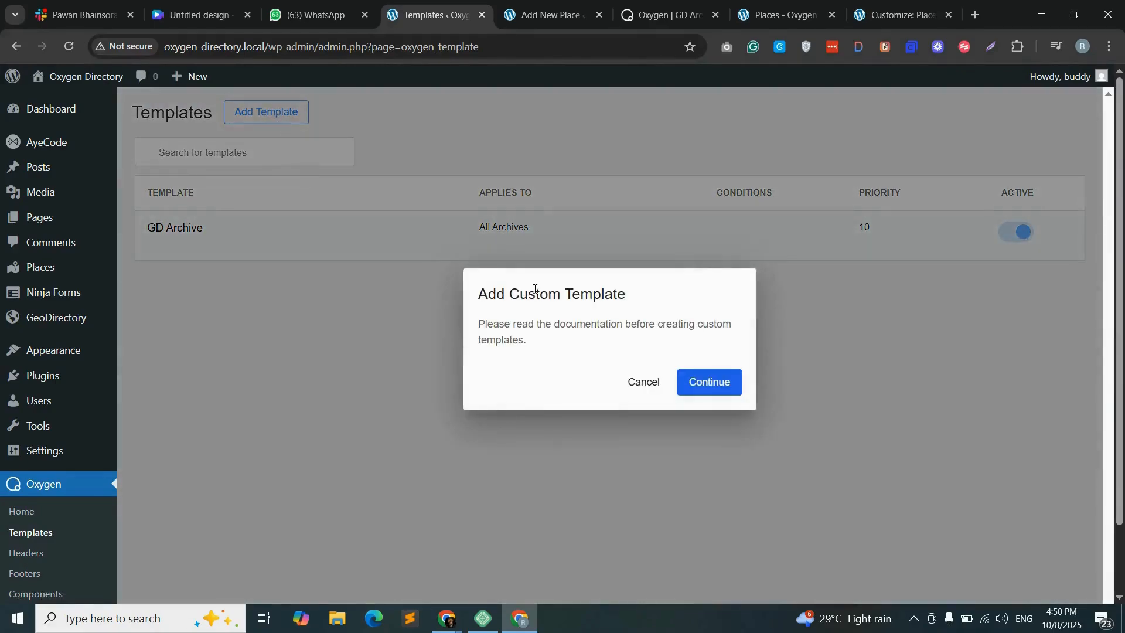
click(709, 381)
click(411, 250)
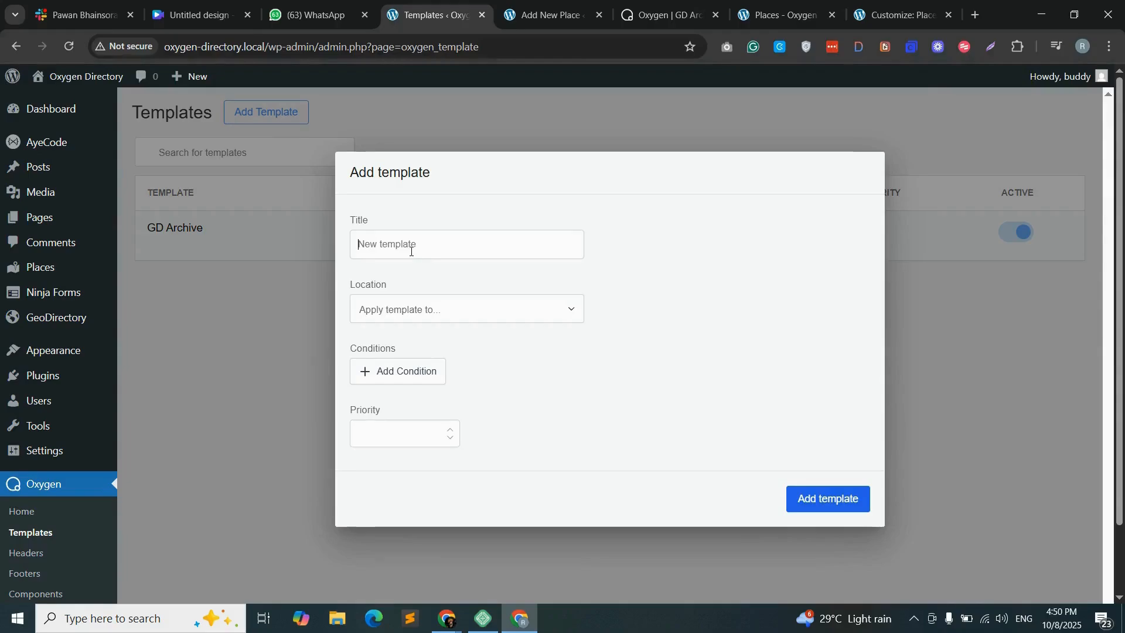
text(GD search)
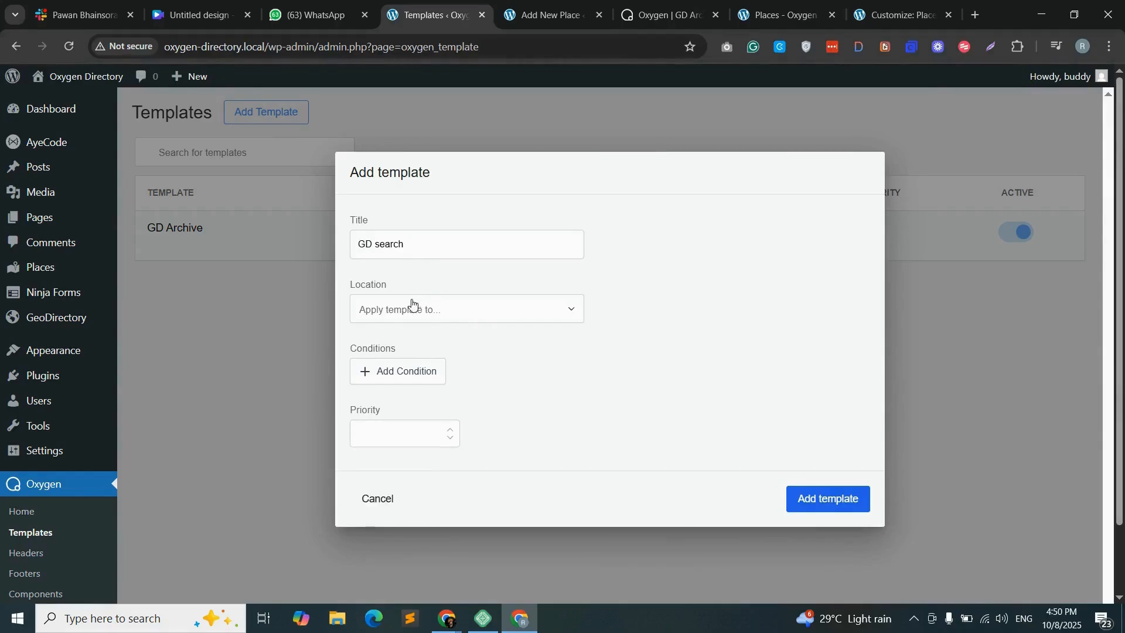
click(475, 311)
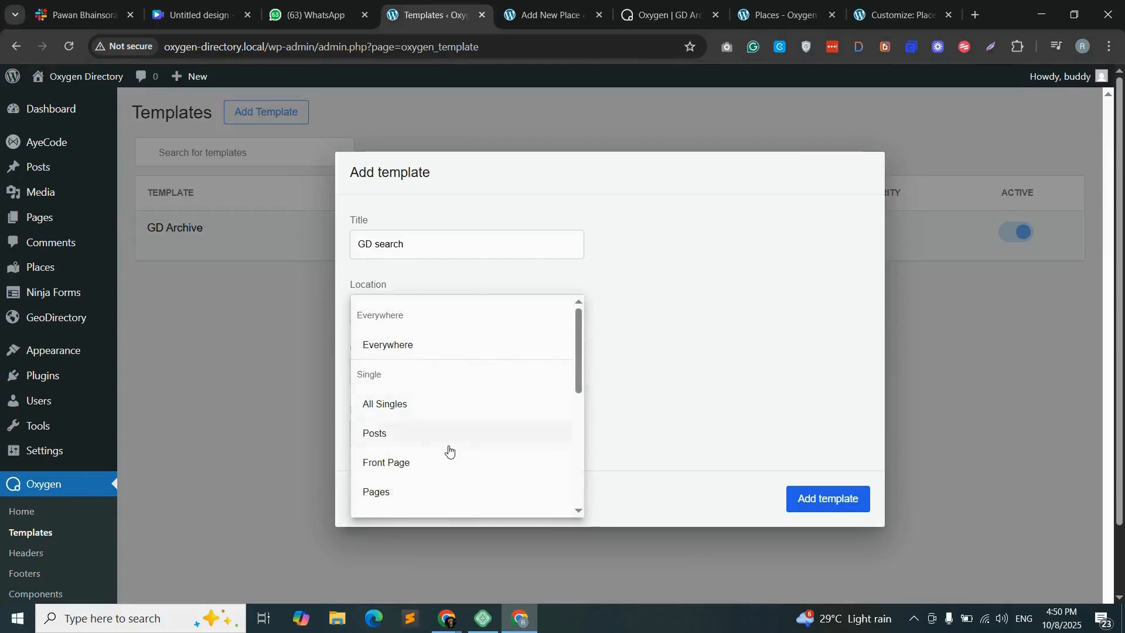
scroll(451, 447, down, 10)
click(417, 495)
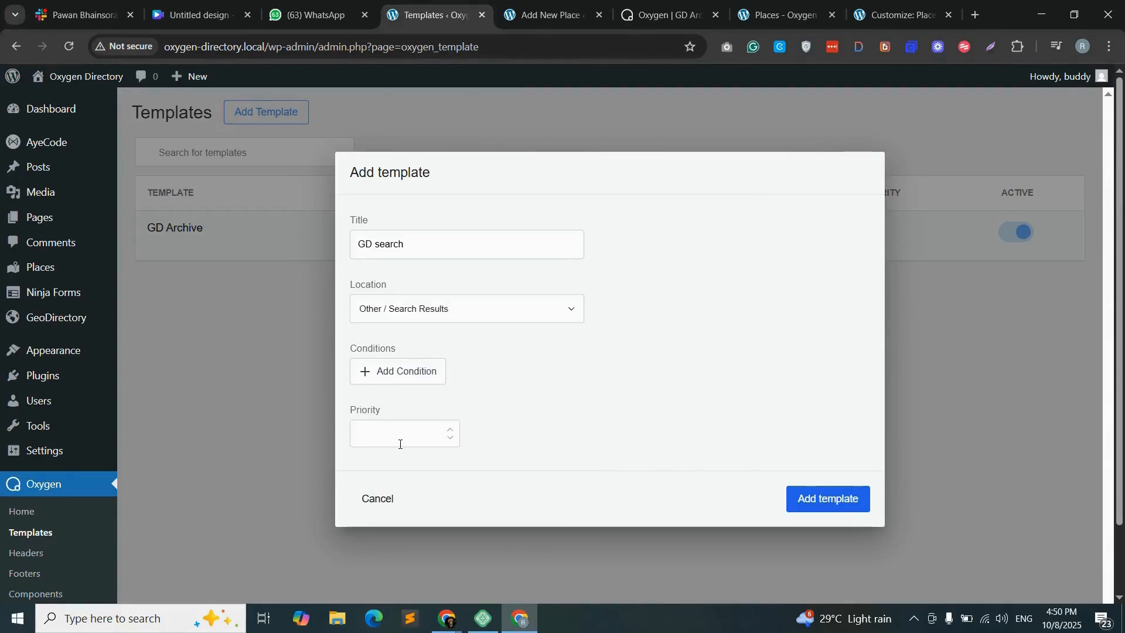
text(11)
click(816, 501)
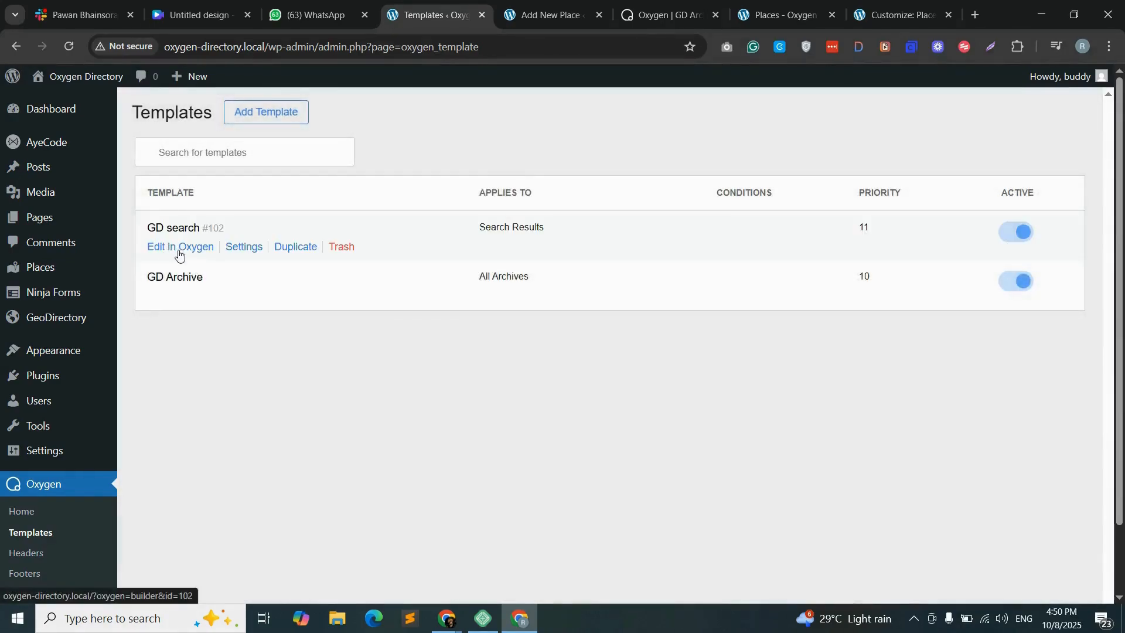
- Open GD search in the Oxygen builder and paste in archive-hero-container copied from the GD Archive template
click(183, 251)
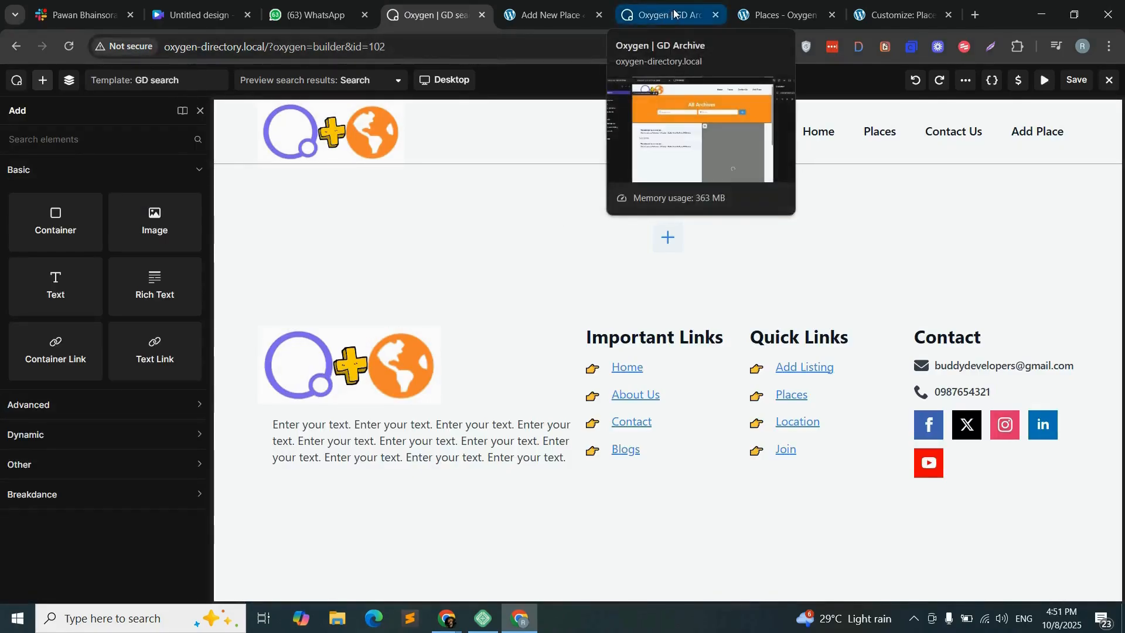
drag(673, 13, 559, 13)
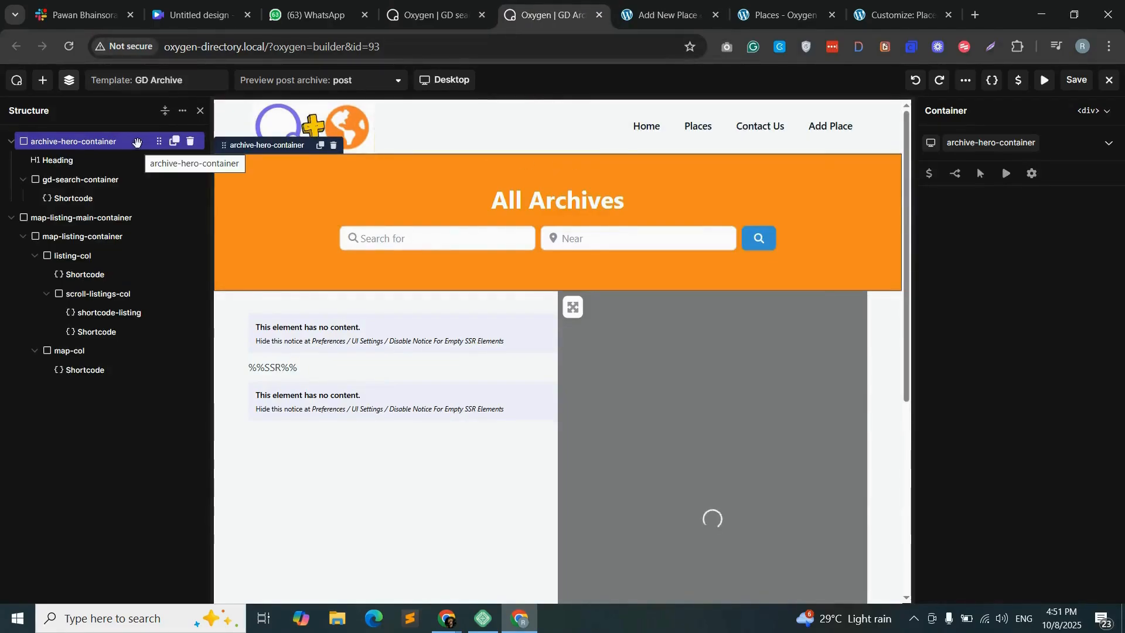
right_click(125, 139)
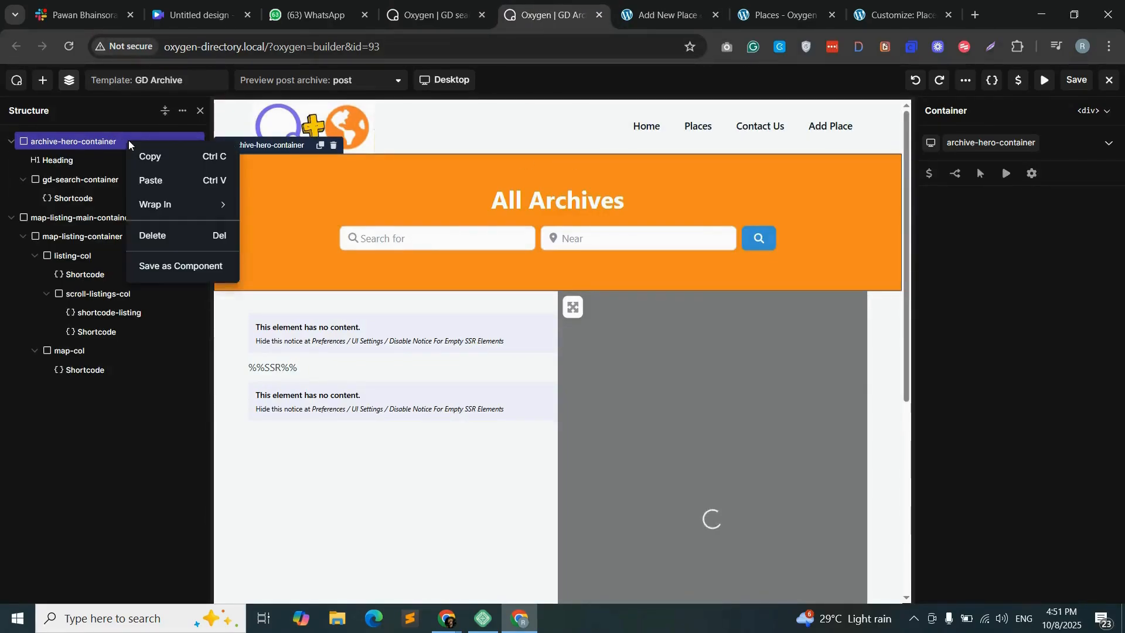
click(156, 156)
key(ctrl+shift+Tab)
click(64, 82)
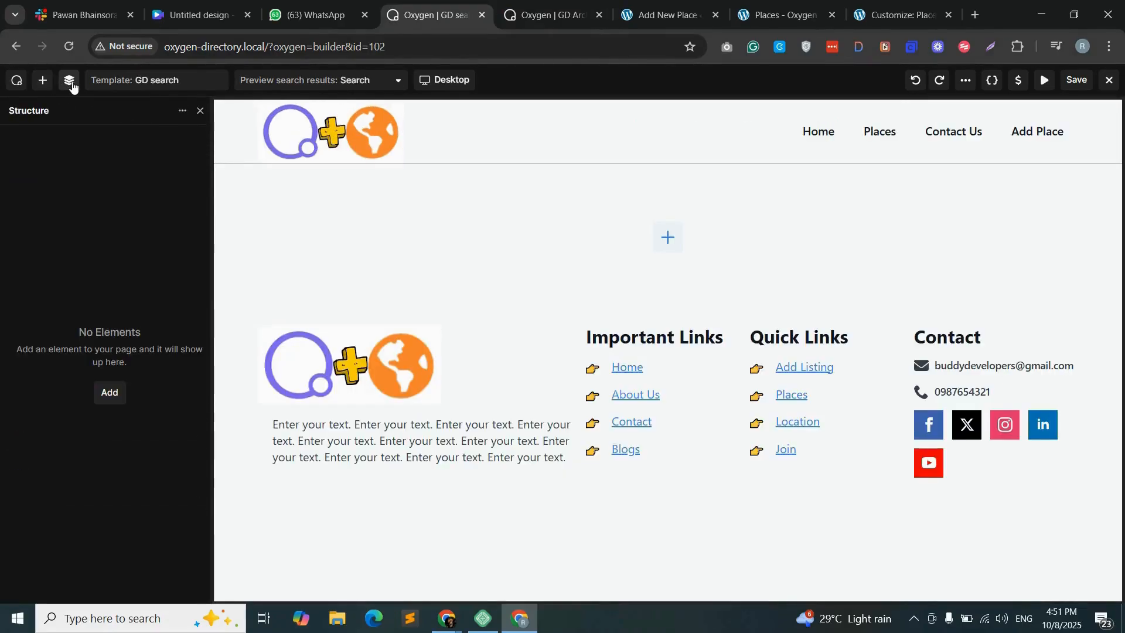
right_click(91, 253)
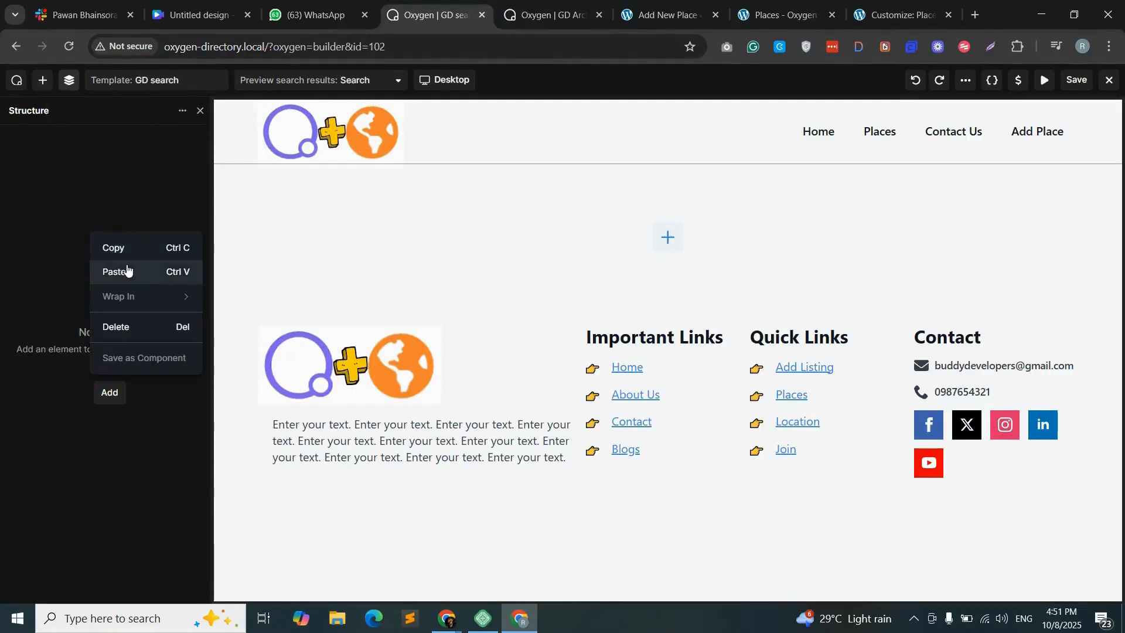
click(122, 268)
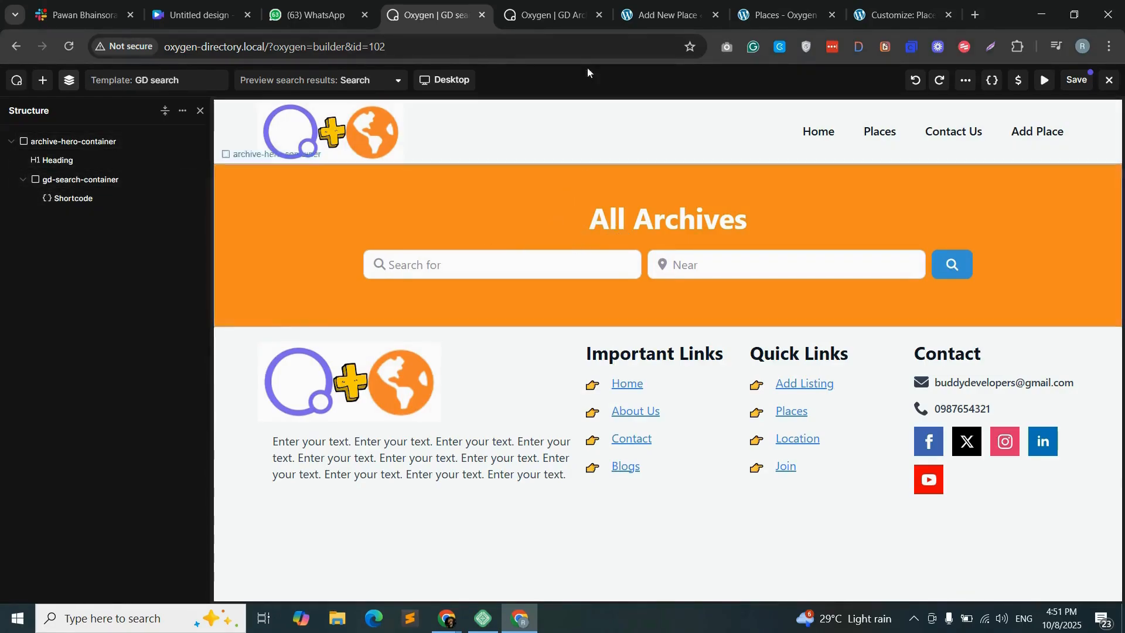
- Copy map-listing-main-container from the GD Archive template and paste it into the GD search template
click(548, 15)
right_click(130, 217)
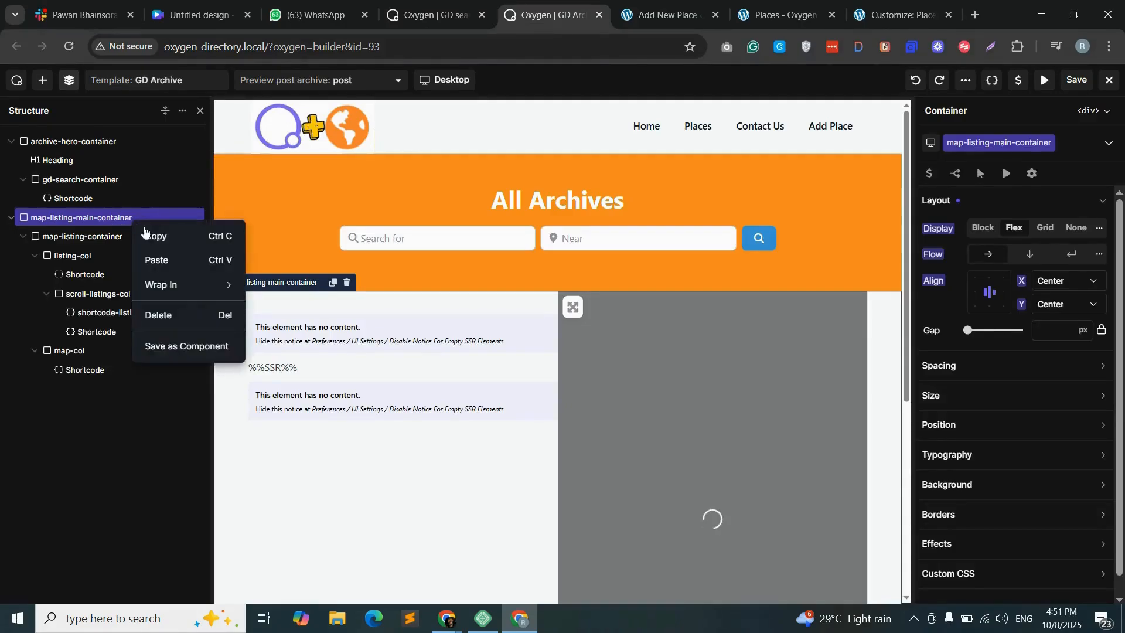
click(176, 234)
click(431, 16)
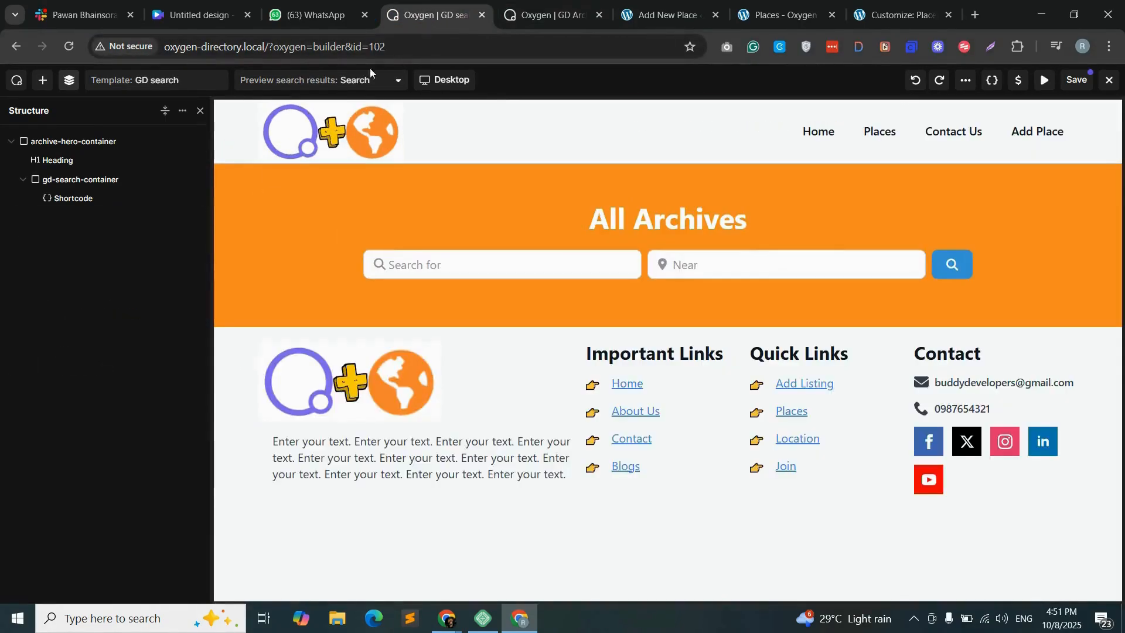
key(ctrl+v)
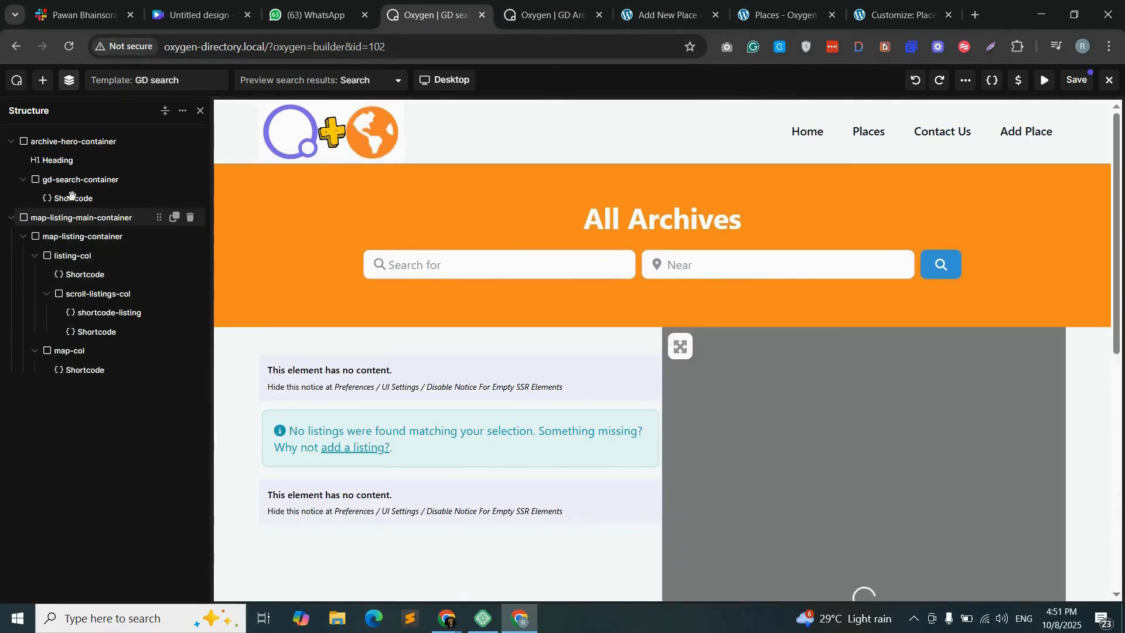
- Move gd-search-container to the top of listing-col, set its left and right padding to 0, and save the template
drag(88, 180, 82, 254)
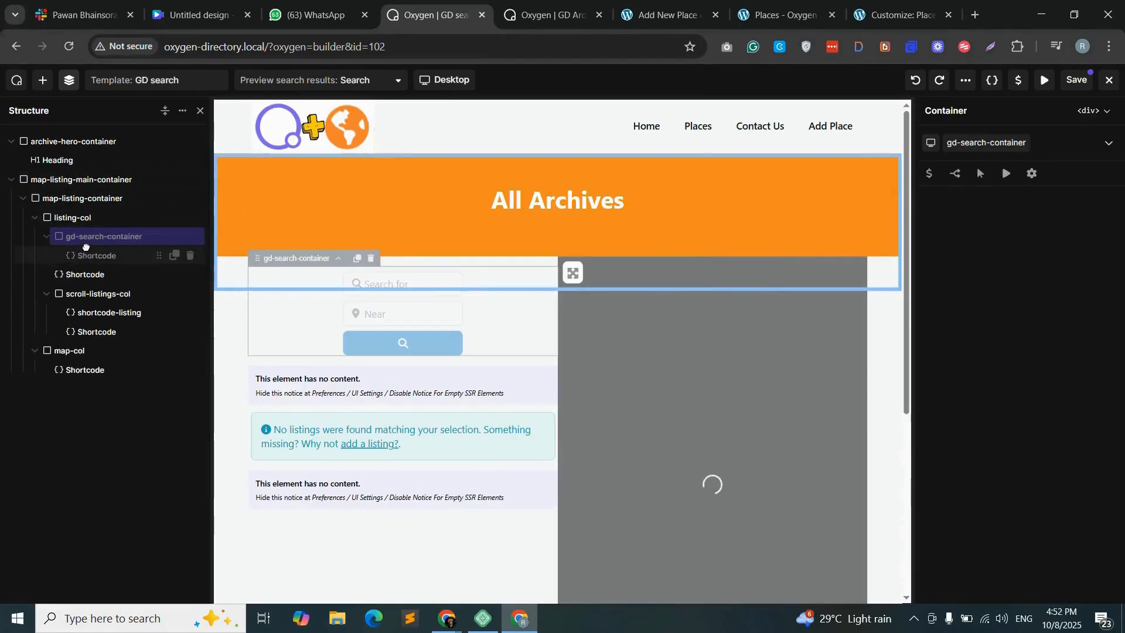
click(966, 324)
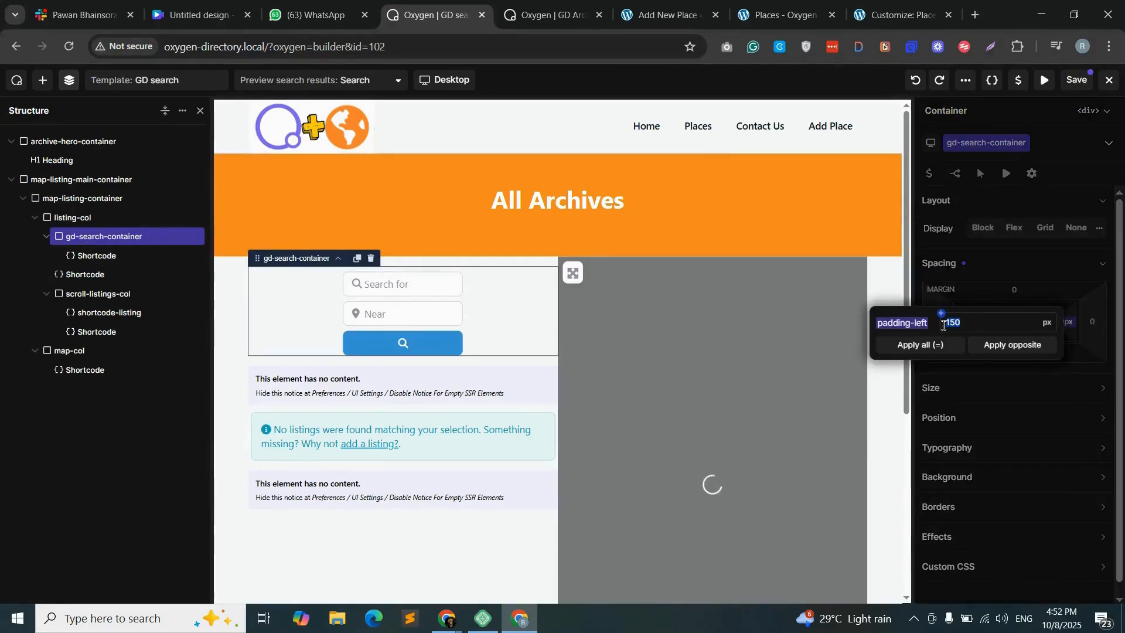
text(0)
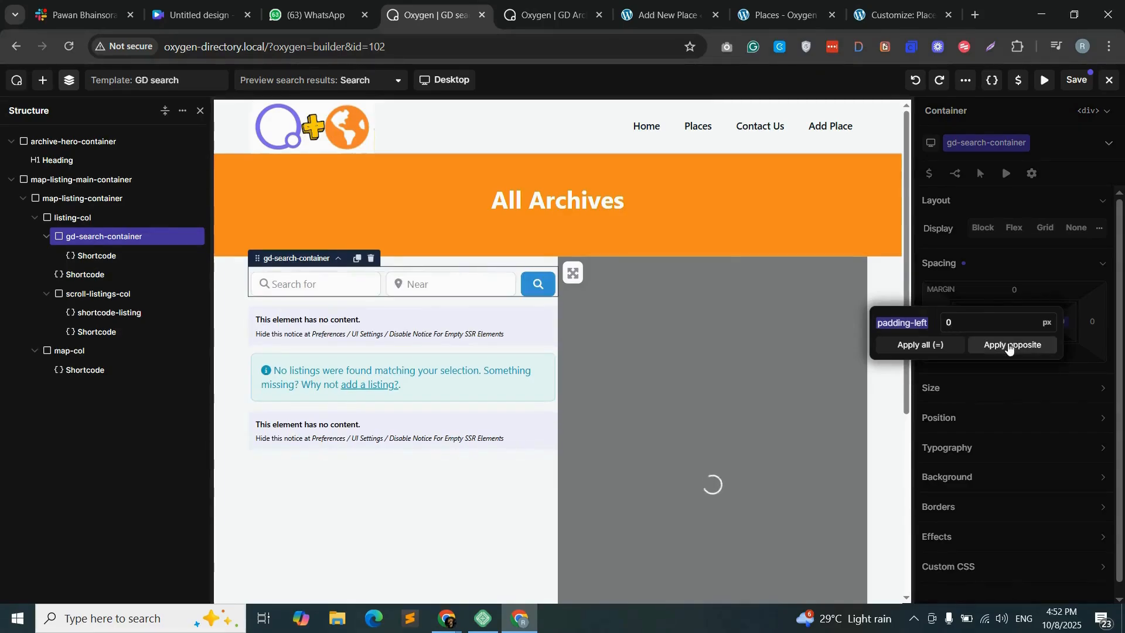
click(1078, 82)
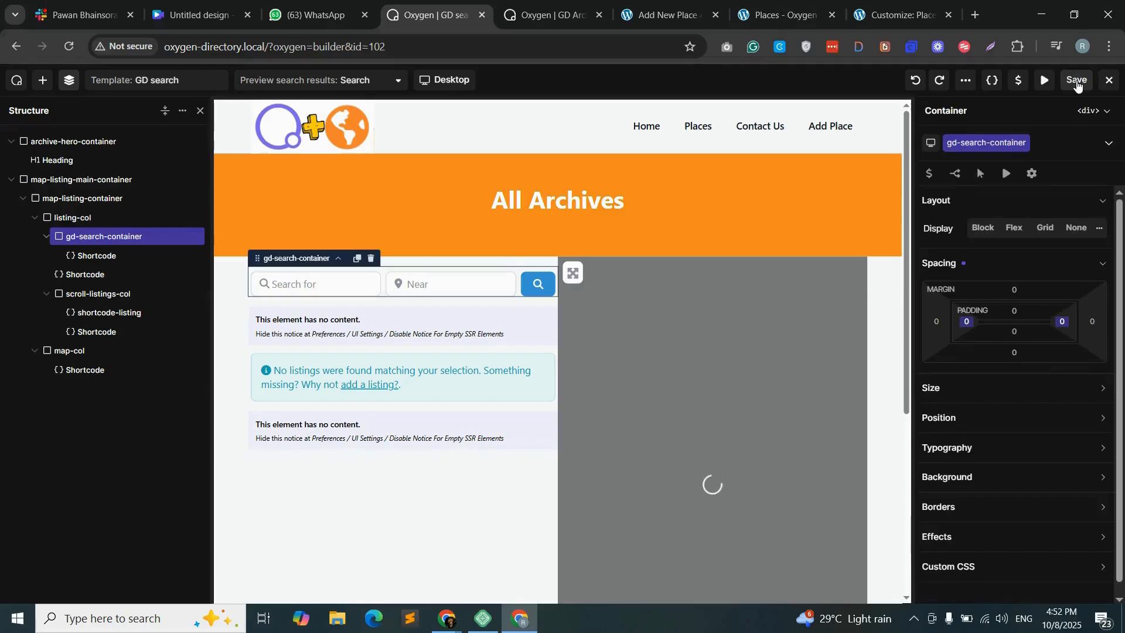
- Run a blank search from the Places page and inspect the layout of the search results page
click(783, 16)
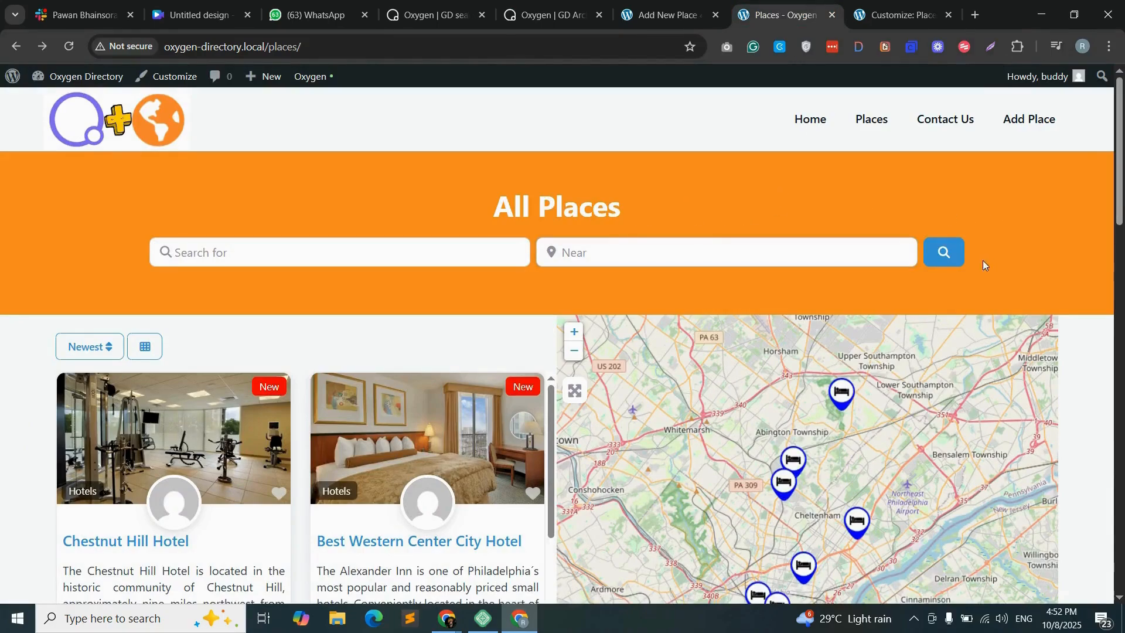
click(946, 256)
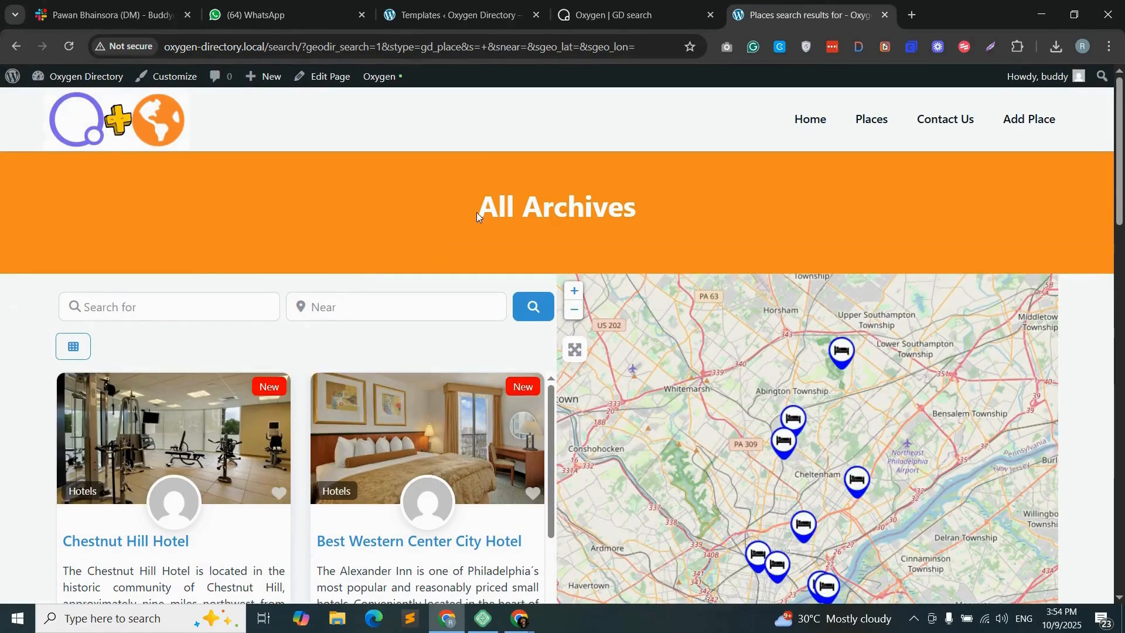
scroll(1068, 156, down, 6)
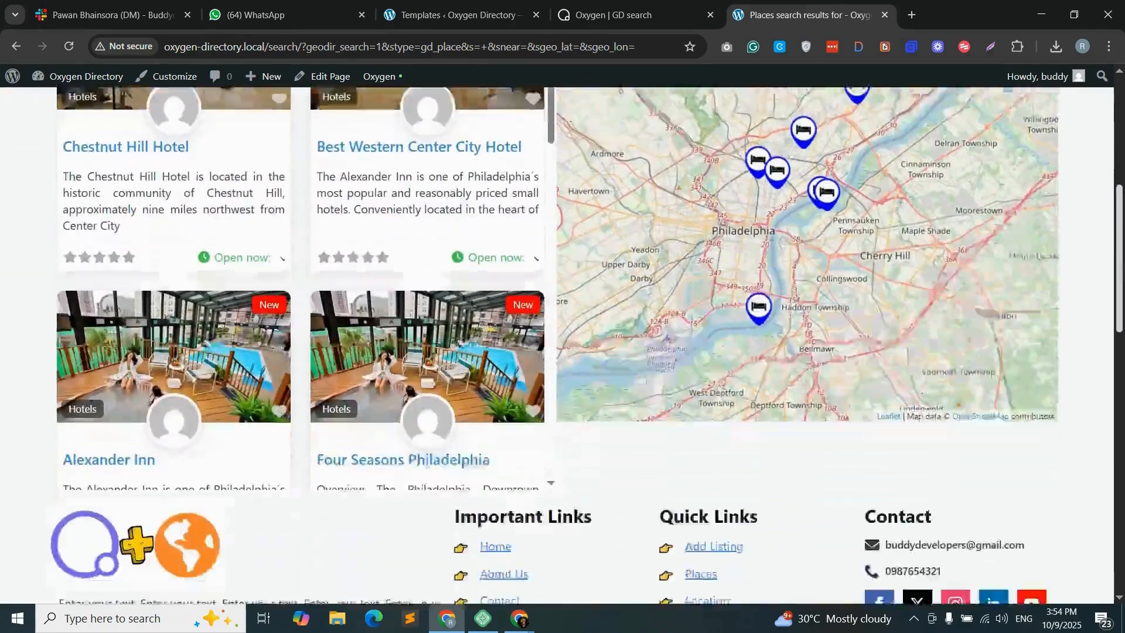
scroll(297, 250, up, 6)
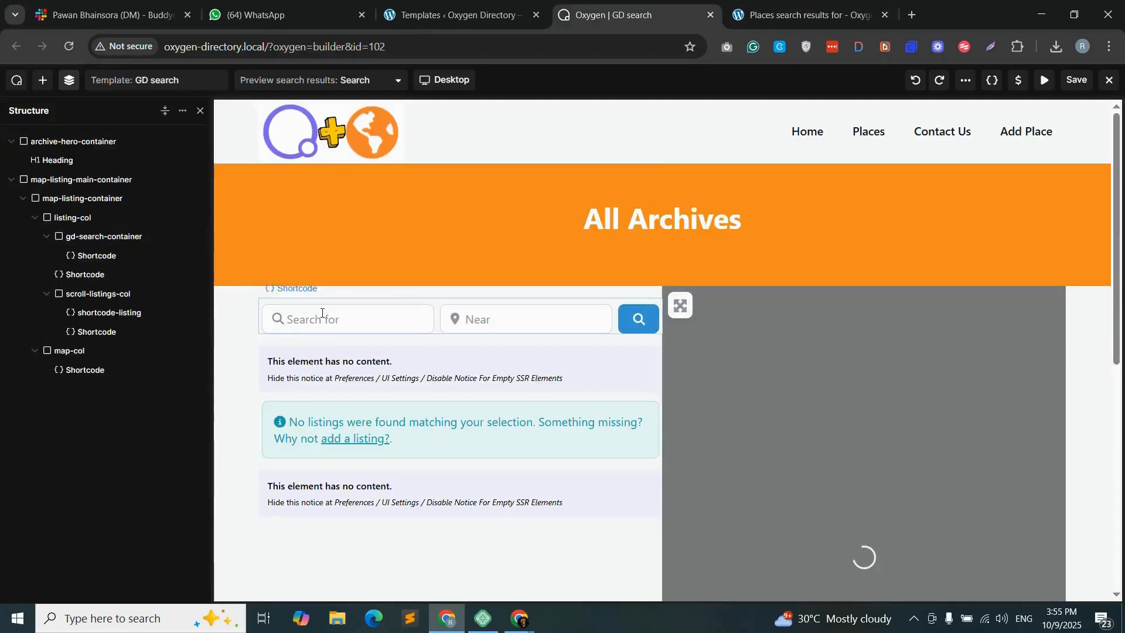
- Set the right padding of the listing-col container to 20 px
click(321, 312)
click(95, 237)
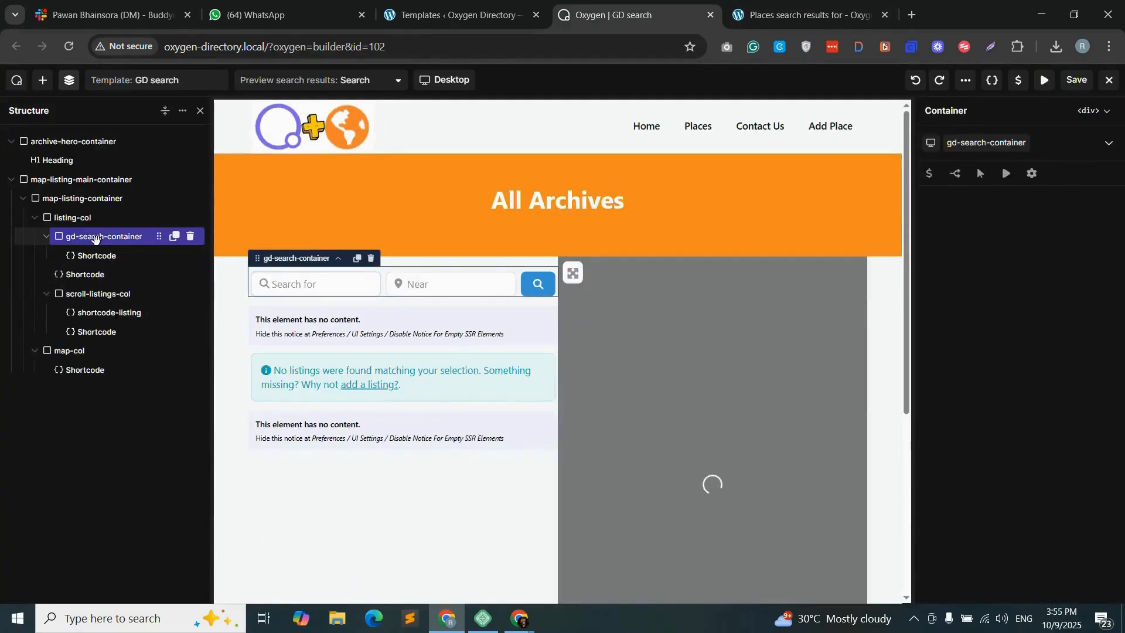
click(100, 218)
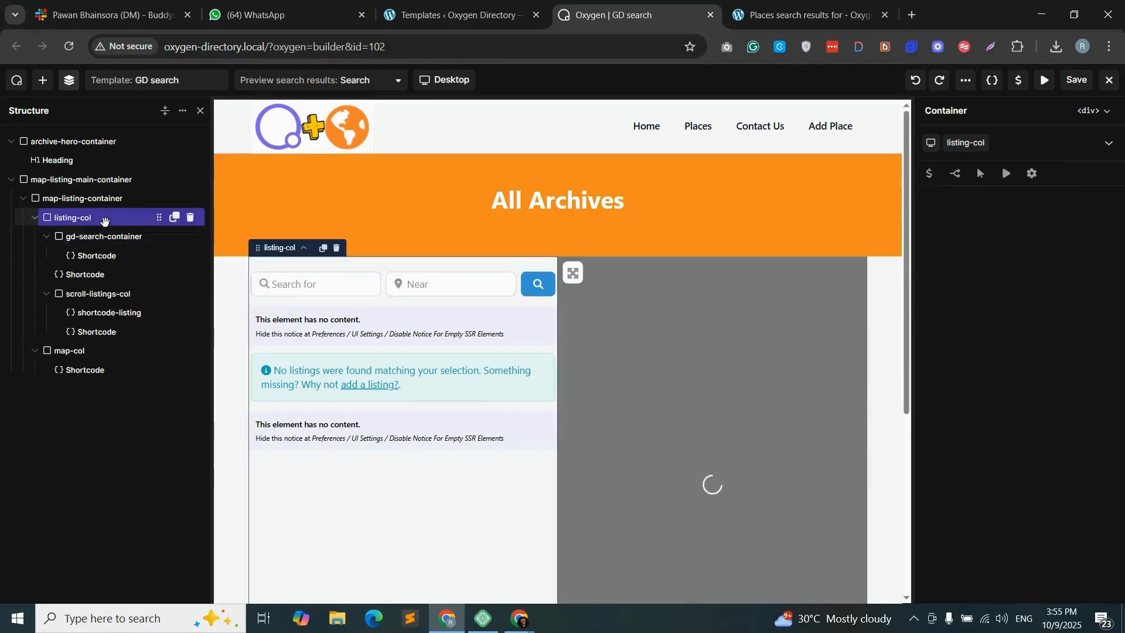
click(971, 265)
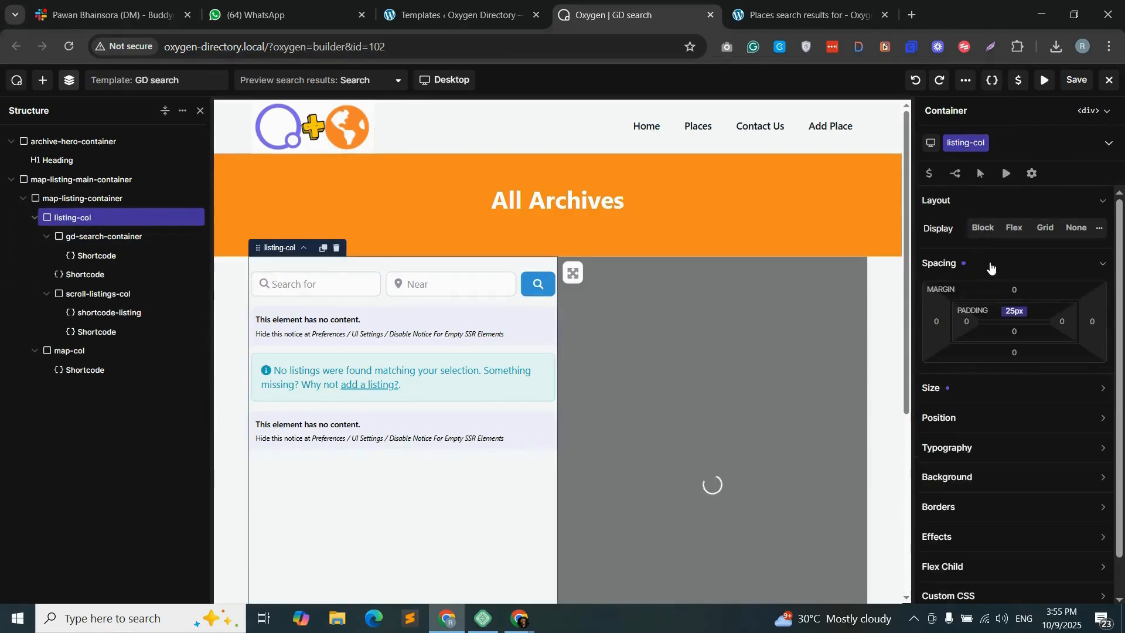
click(1062, 321)
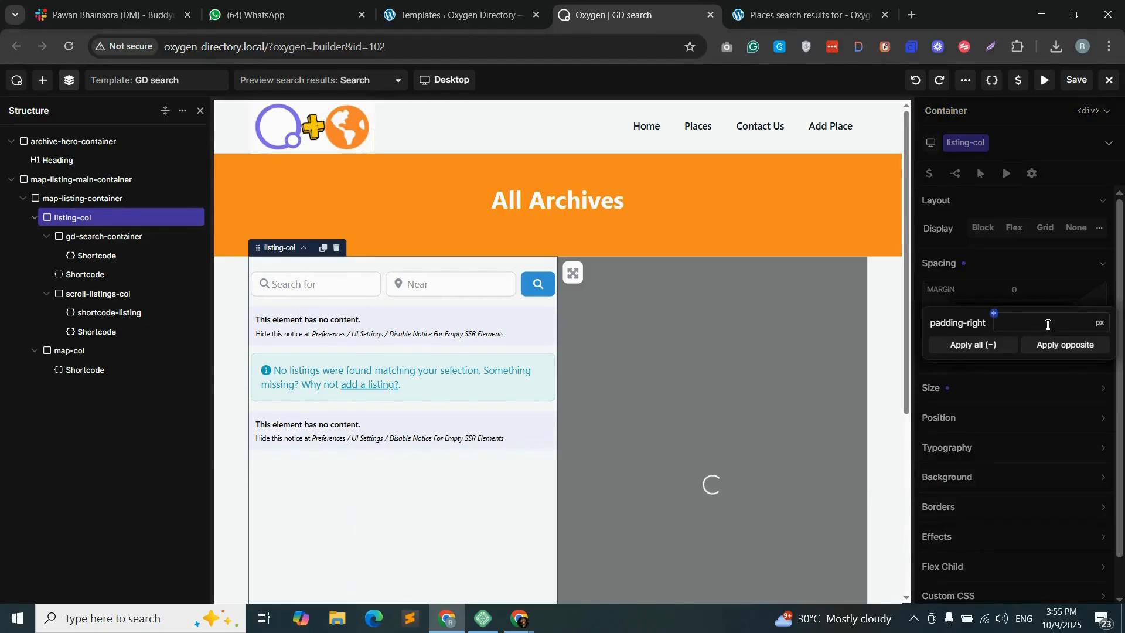
text(20)
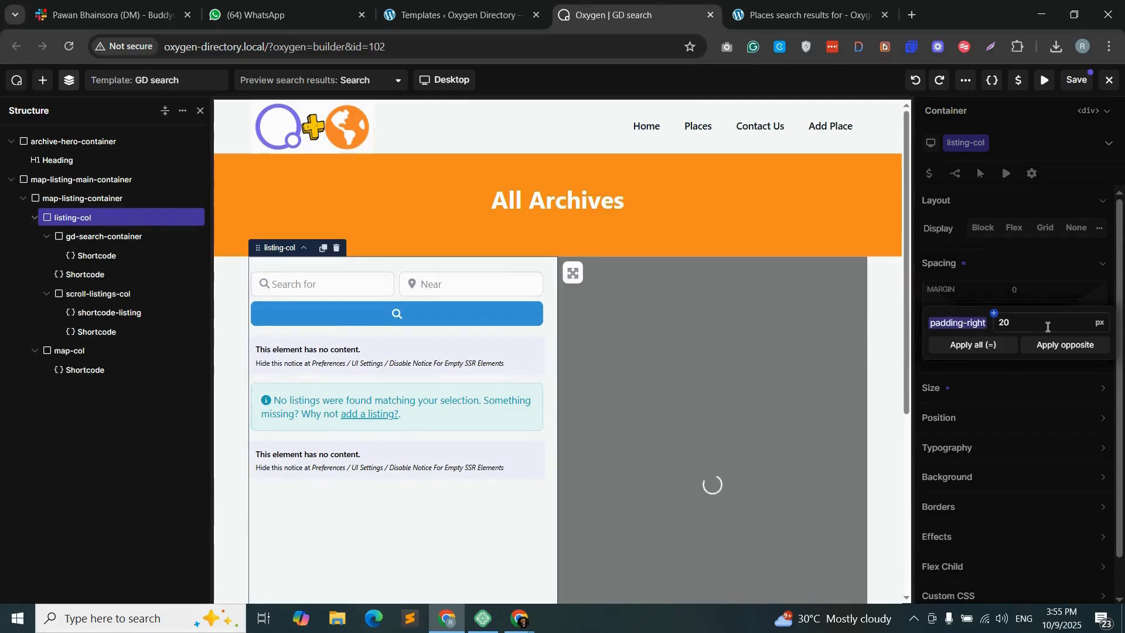
click(1017, 383)
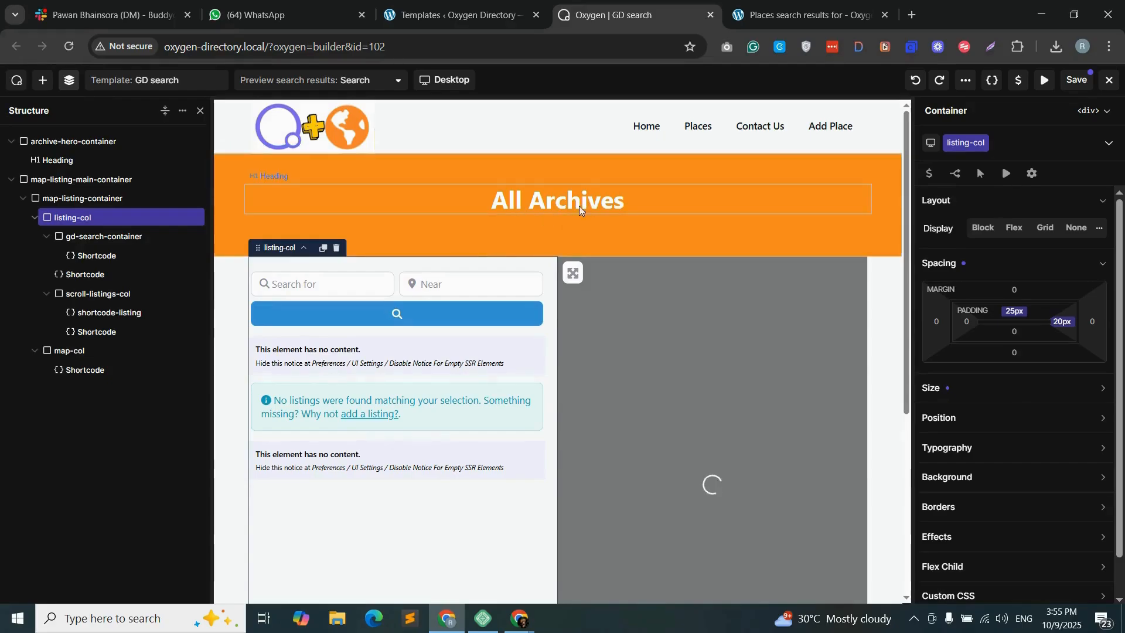
- Change the hero heading text to "Search", save the template, and check the heading on the live search results page
click(638, 199)
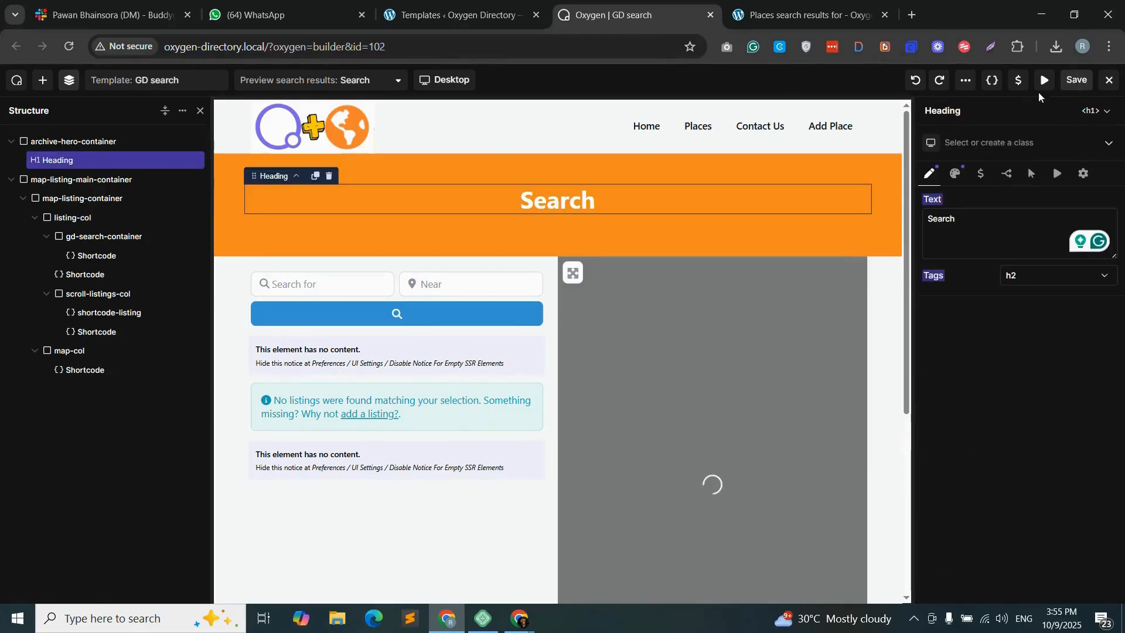
click(789, 16)
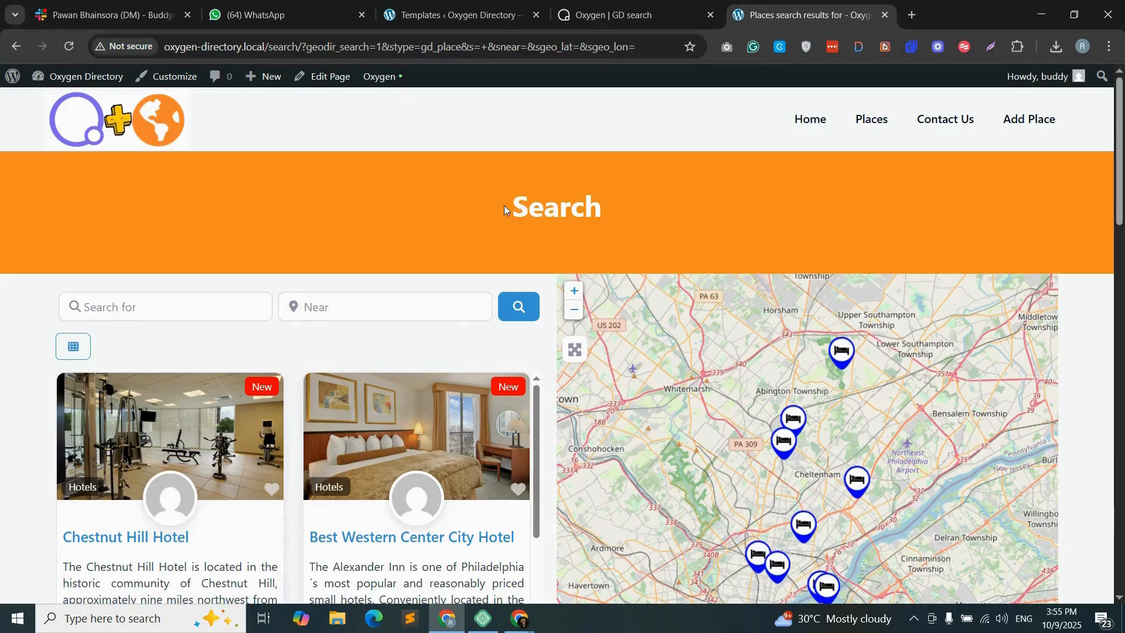
drag(505, 209, 606, 201)
click(646, 211)
drag(1117, 201, 1118, 225)
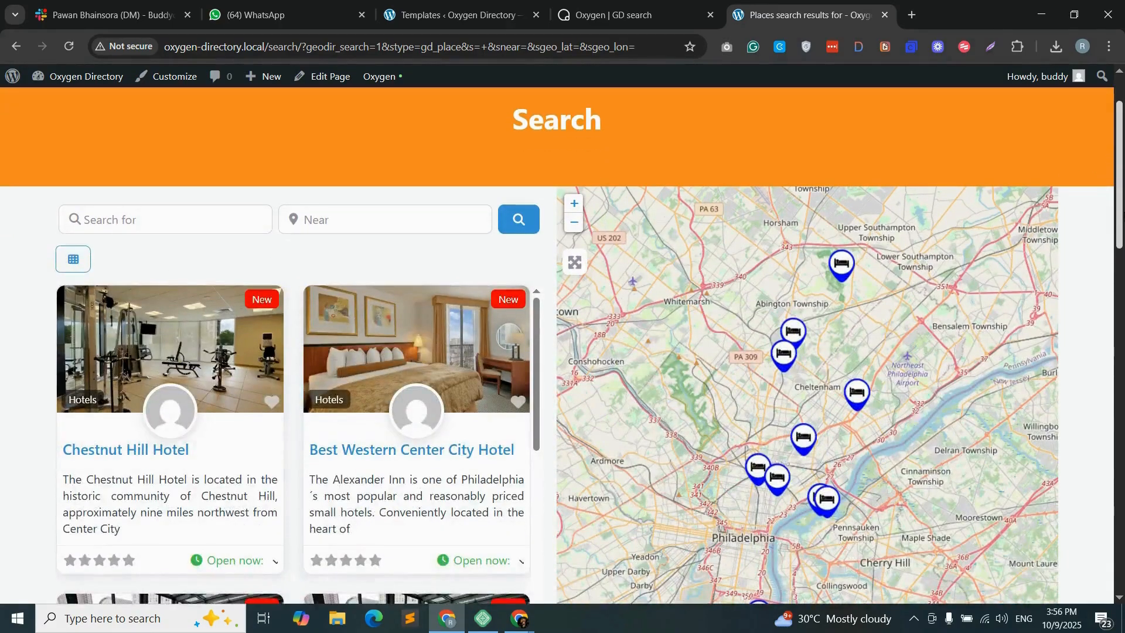
- Open the GD Archive Item page for editing from the template page settings in GeoDirectory's general settings
click(456, 16)
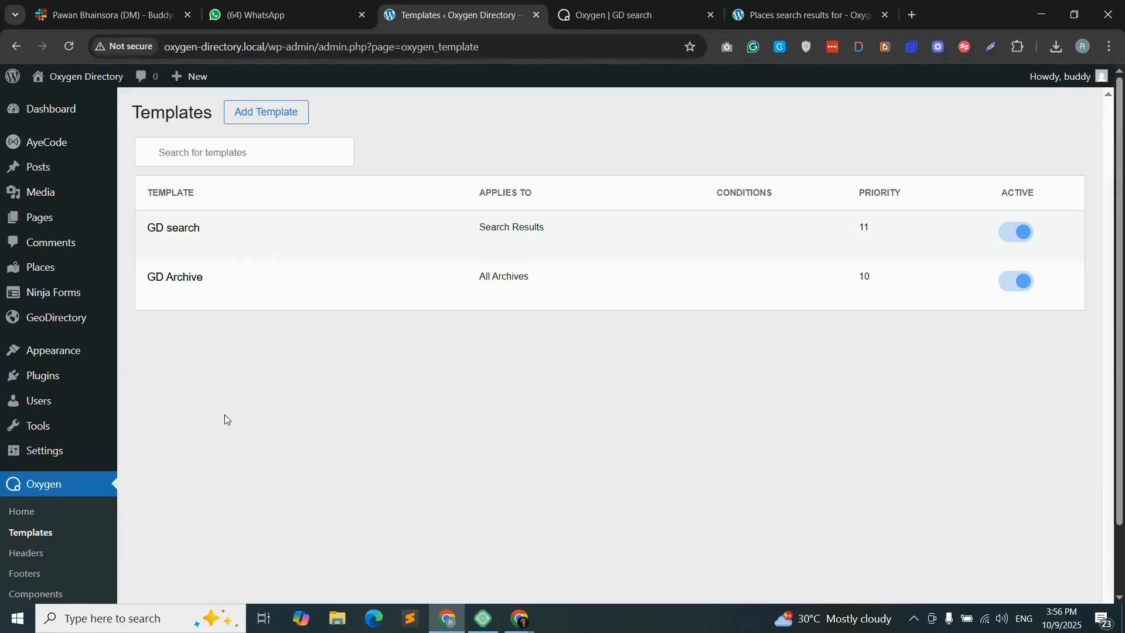
scroll(225, 413, down, 2)
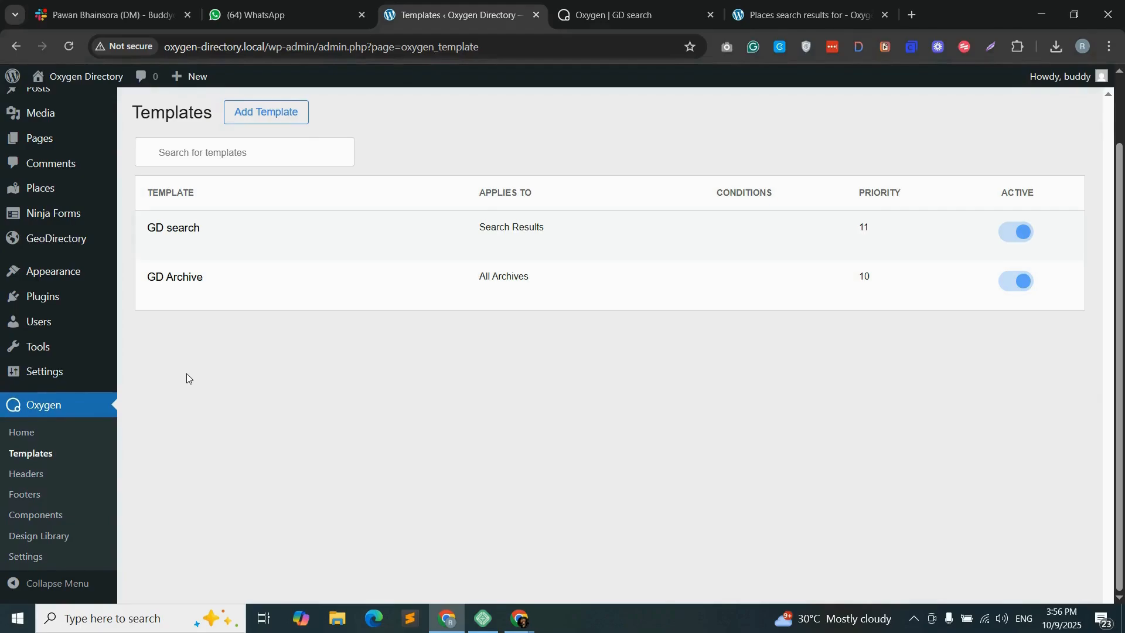
mouse_move(71, 246)
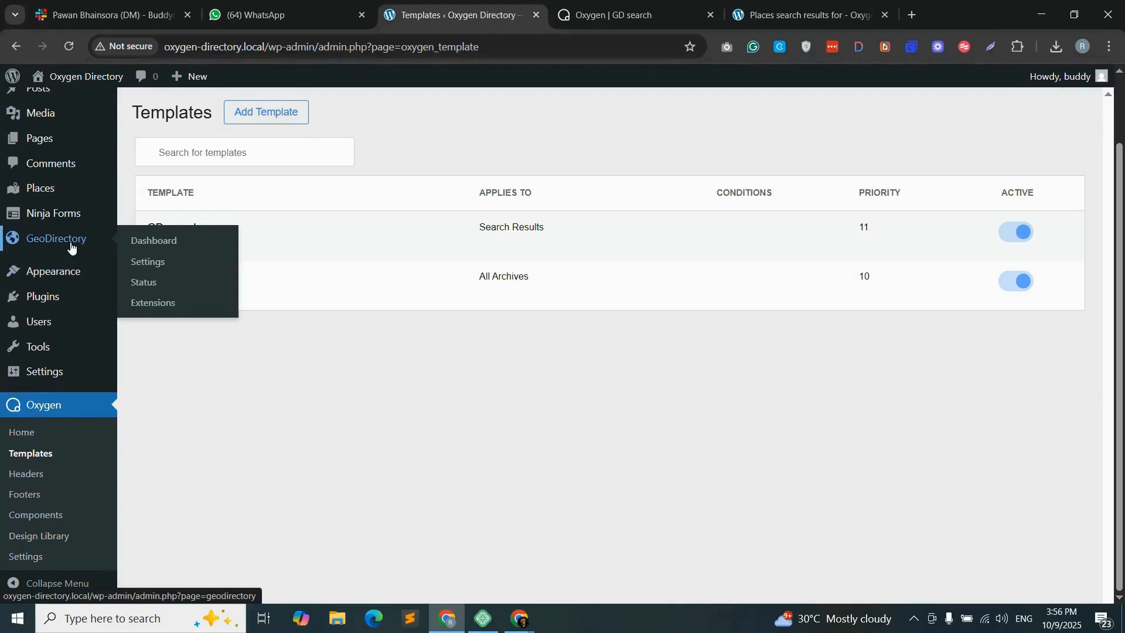
click(157, 264)
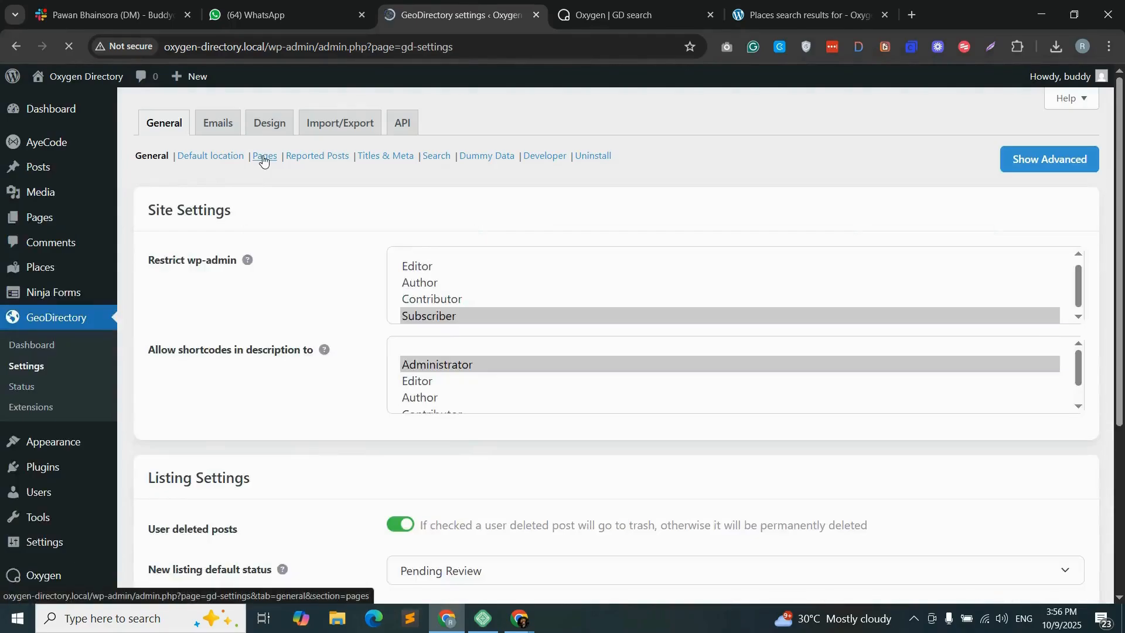
click(264, 160)
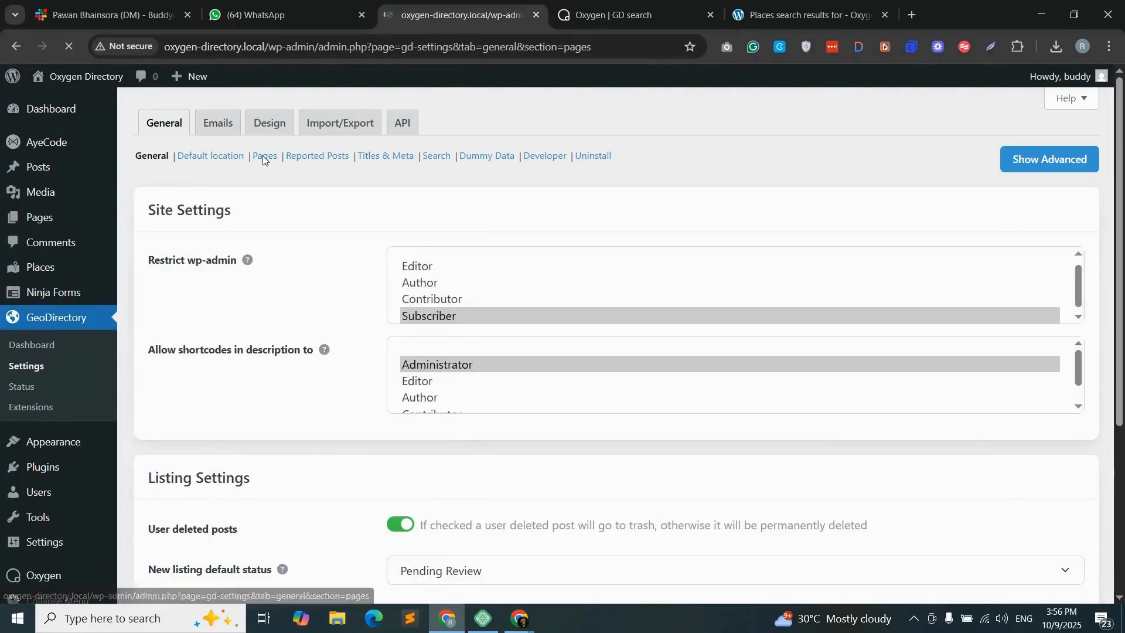
scroll(615, 345, down, 1)
scroll(689, 435, down, 2)
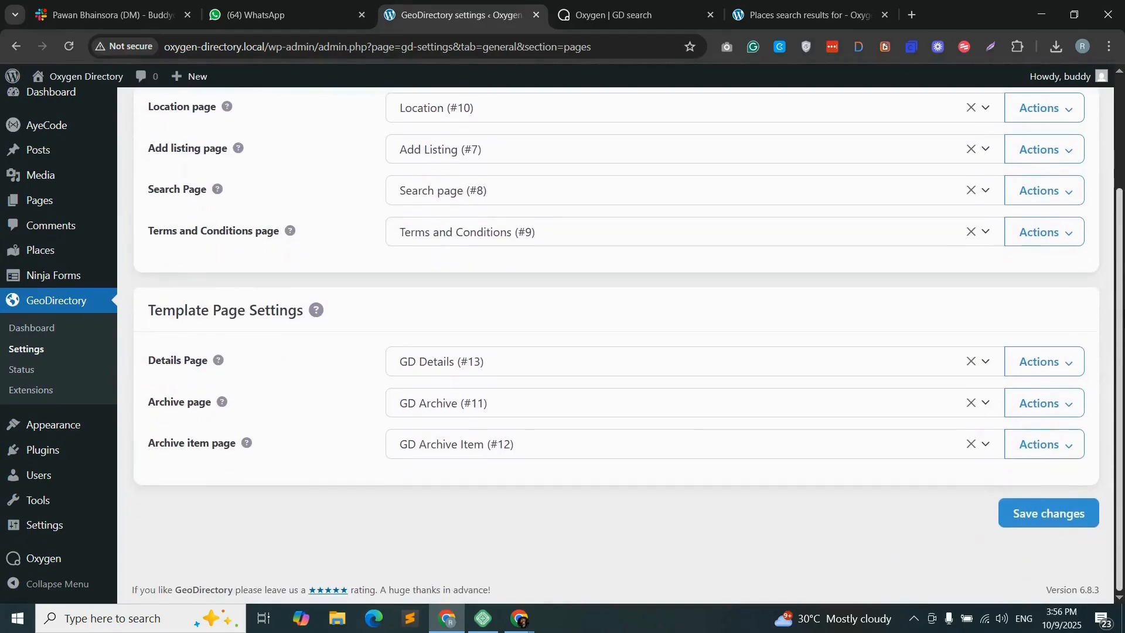
triple_click(197, 447)
click(1035, 445)
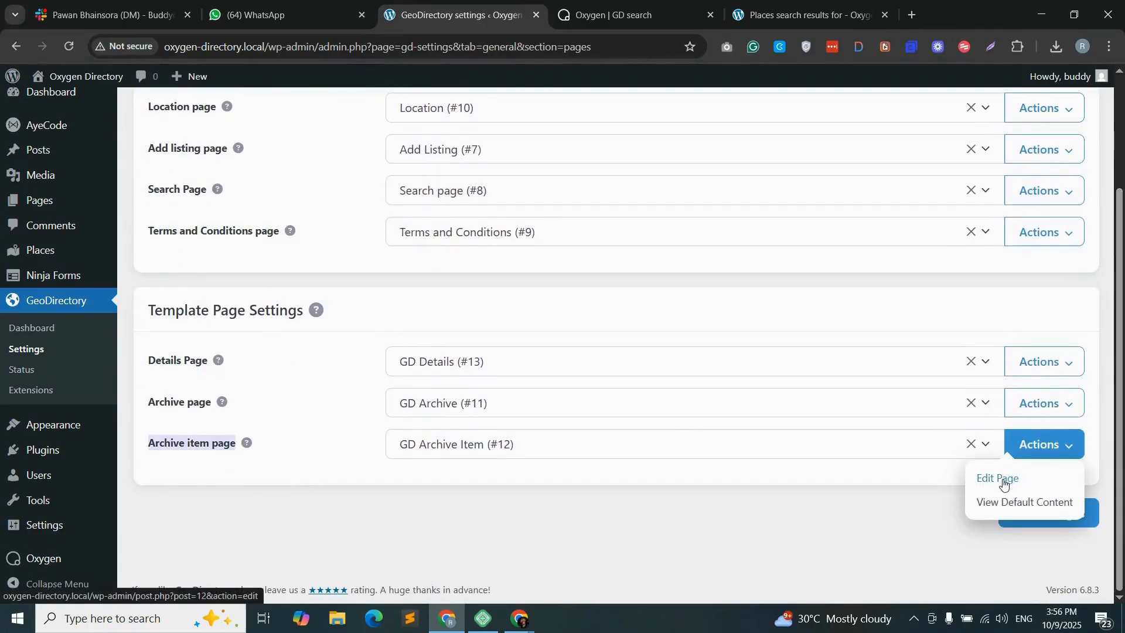
click(1003, 479)
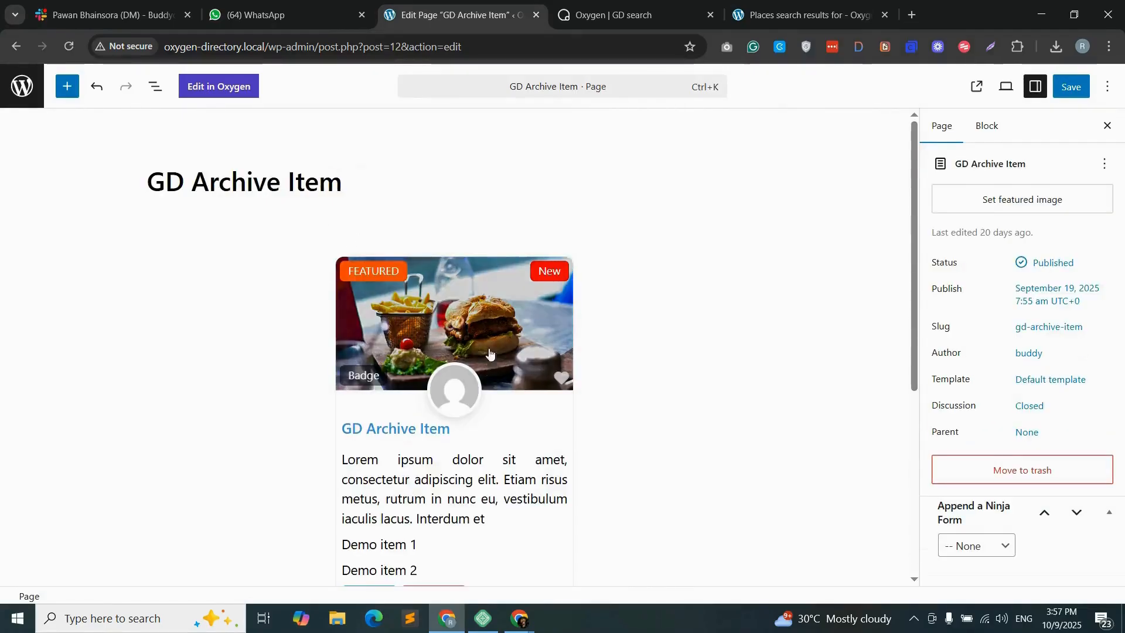
- Select the GD > Simple Archive Item block, review its design settings, and save the page
click(154, 86)
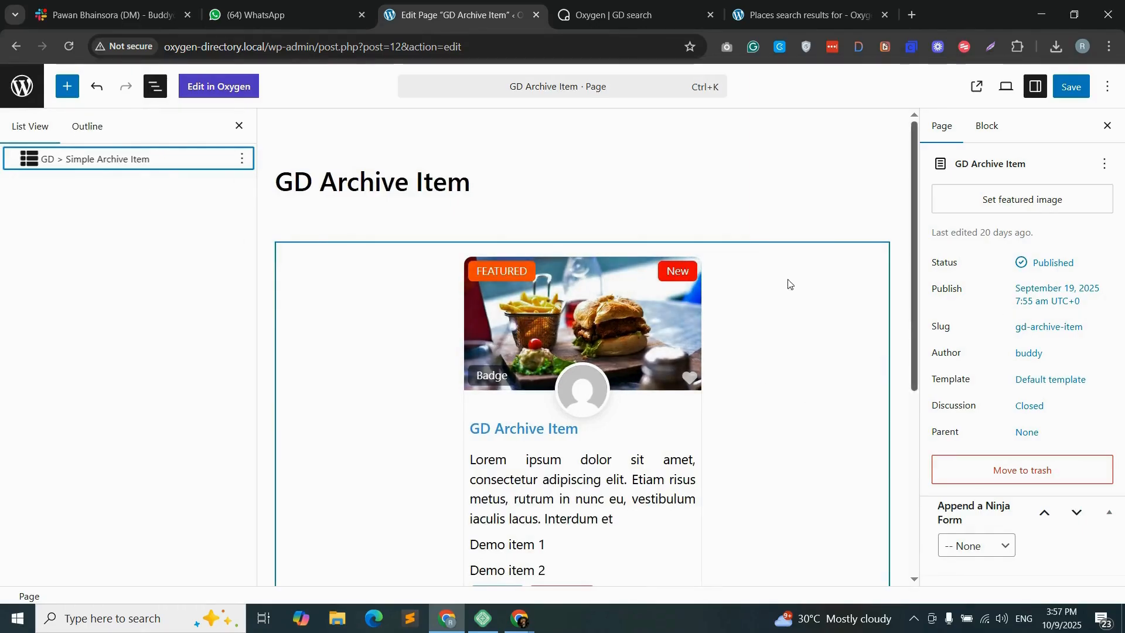
click(100, 160)
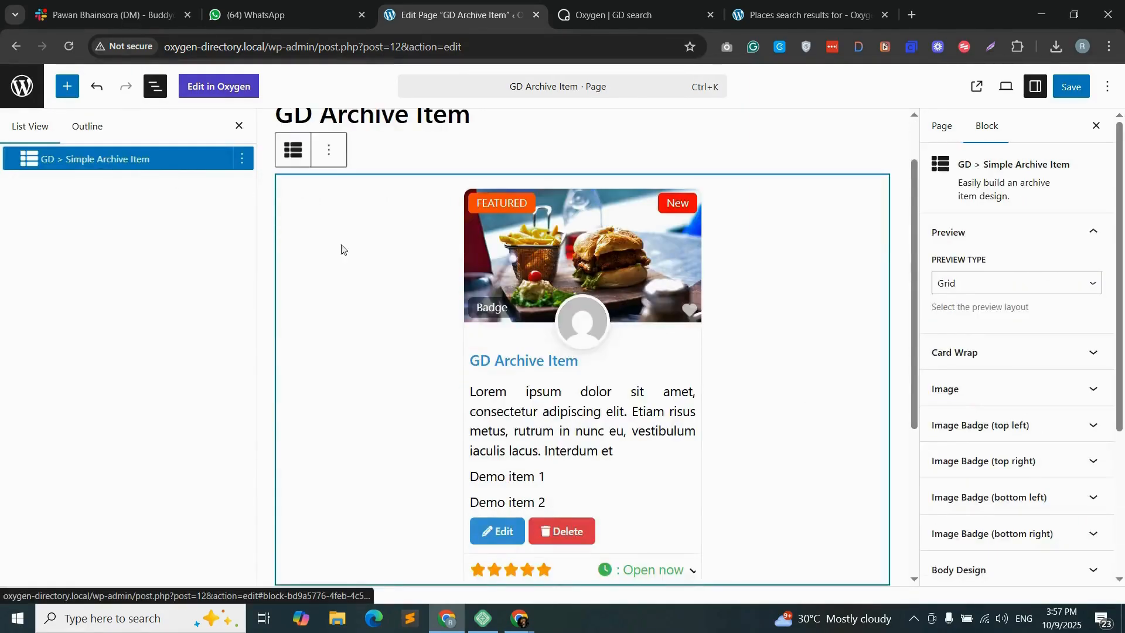
scroll(998, 414, down, 2)
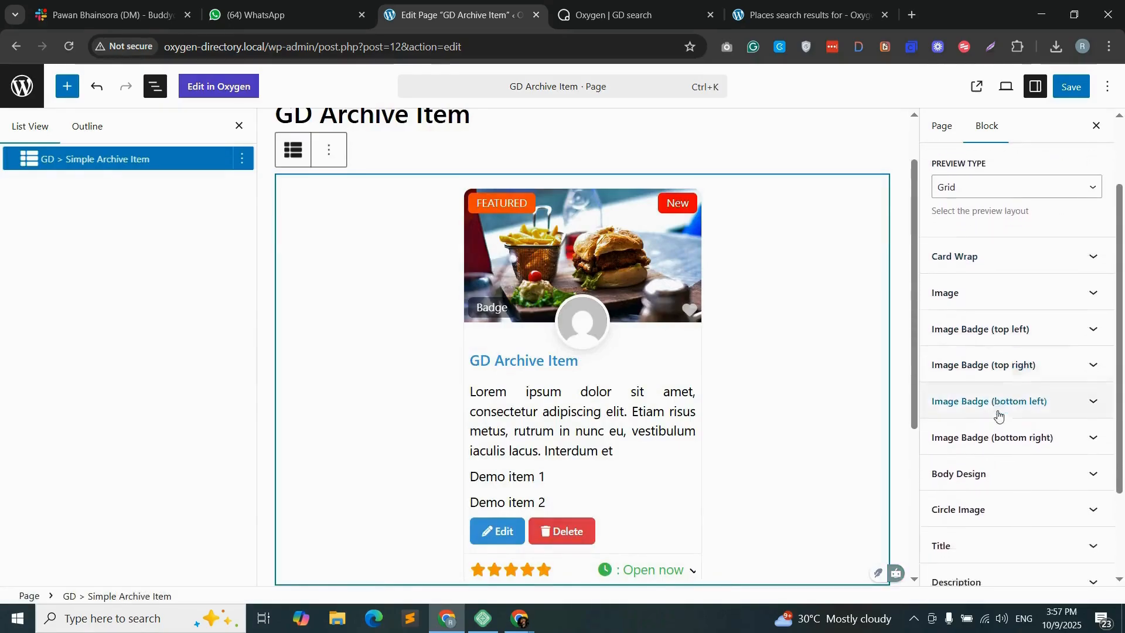
scroll(998, 414, down, 3)
scroll(1009, 460, up, 5)
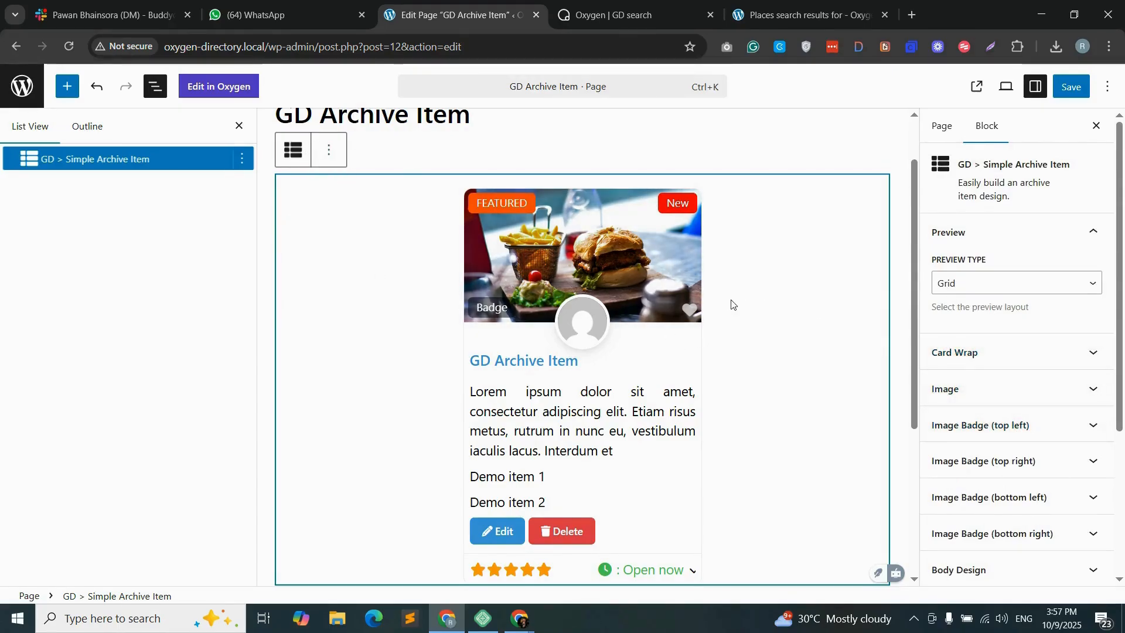
scroll(763, 324, up, 1)
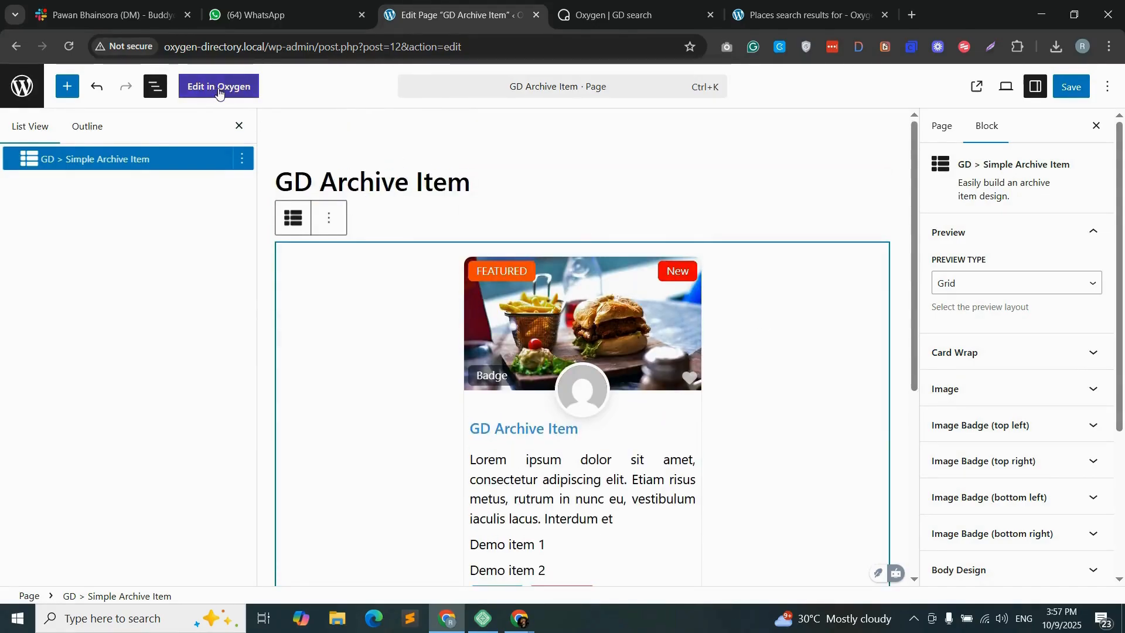
click(1058, 97)
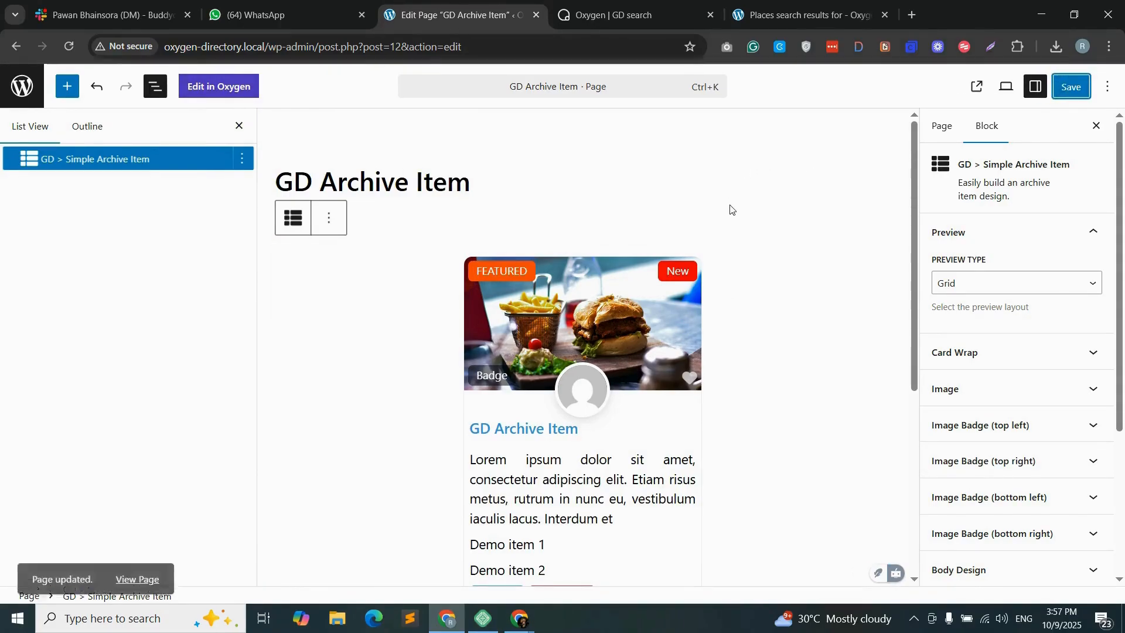
- Open the Places archive on the live site and inspect its hero, listings and map layout
click(788, 8)
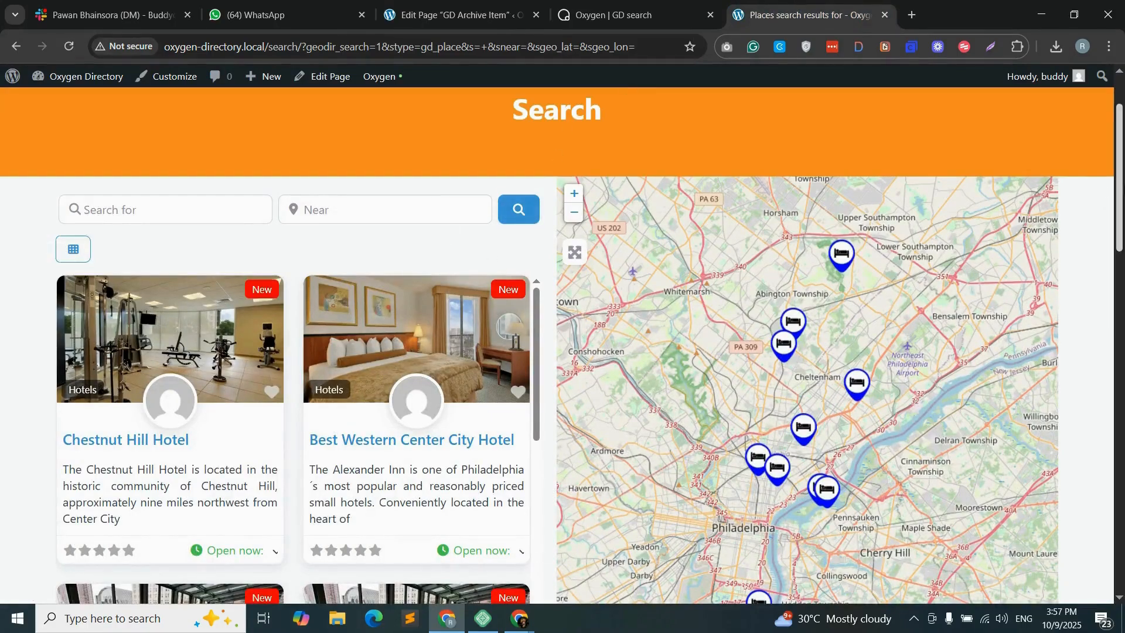
scroll(434, 262, up, 2)
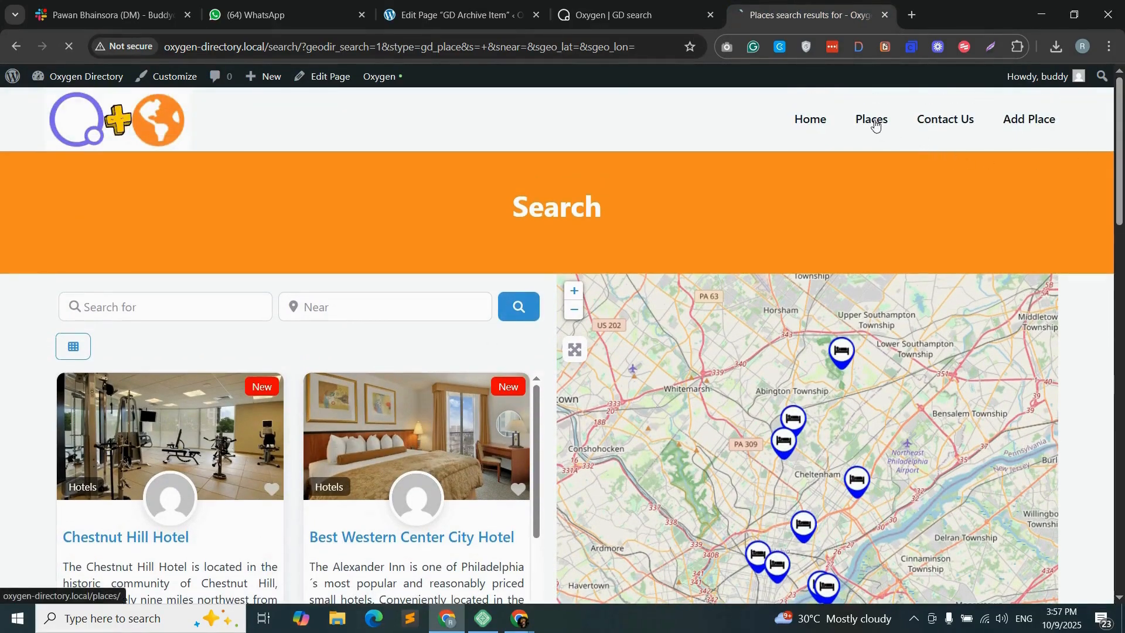
click(873, 122)
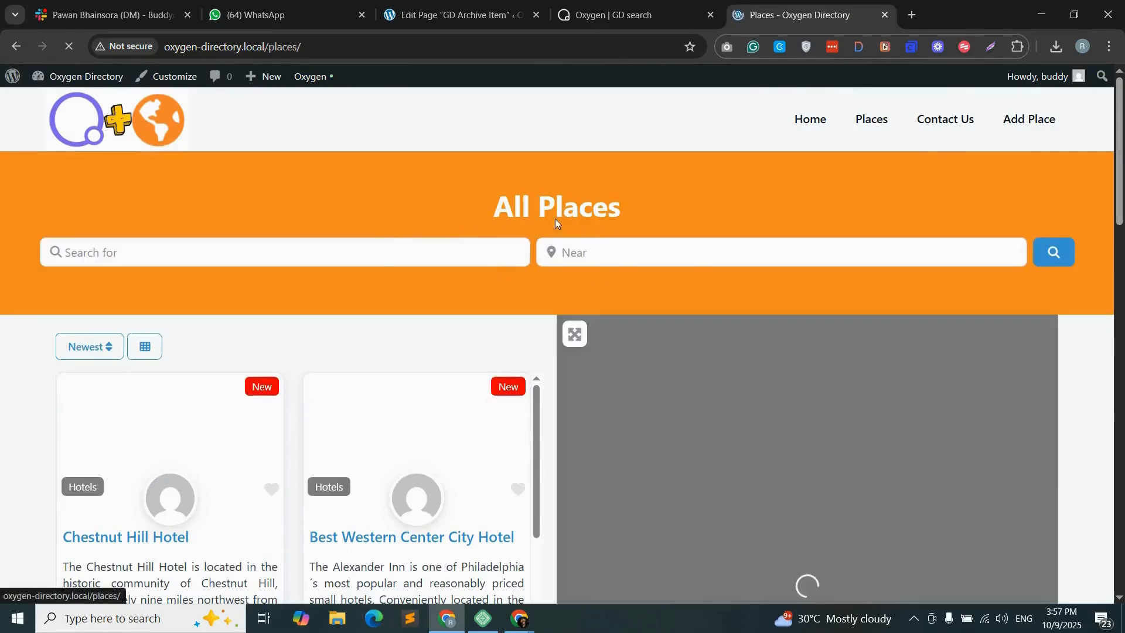
scroll(1087, 206, down, 5)
drag(1121, 286, 1122, 204)
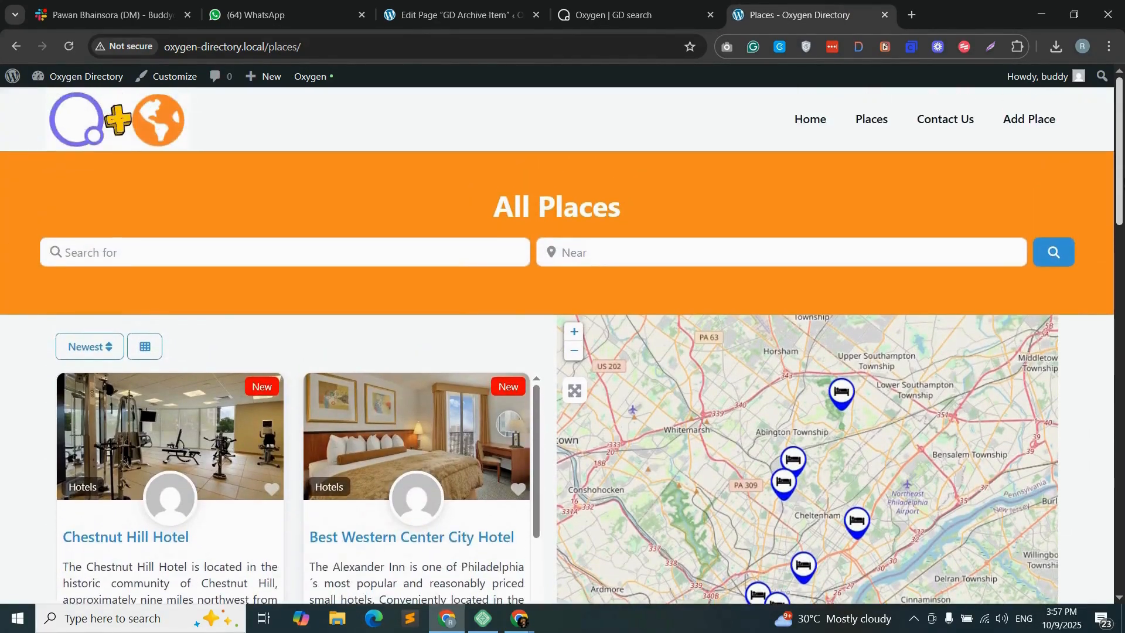
- Run a blank search from the Places archive and examine the listing cards and map on the results page
click(1057, 251)
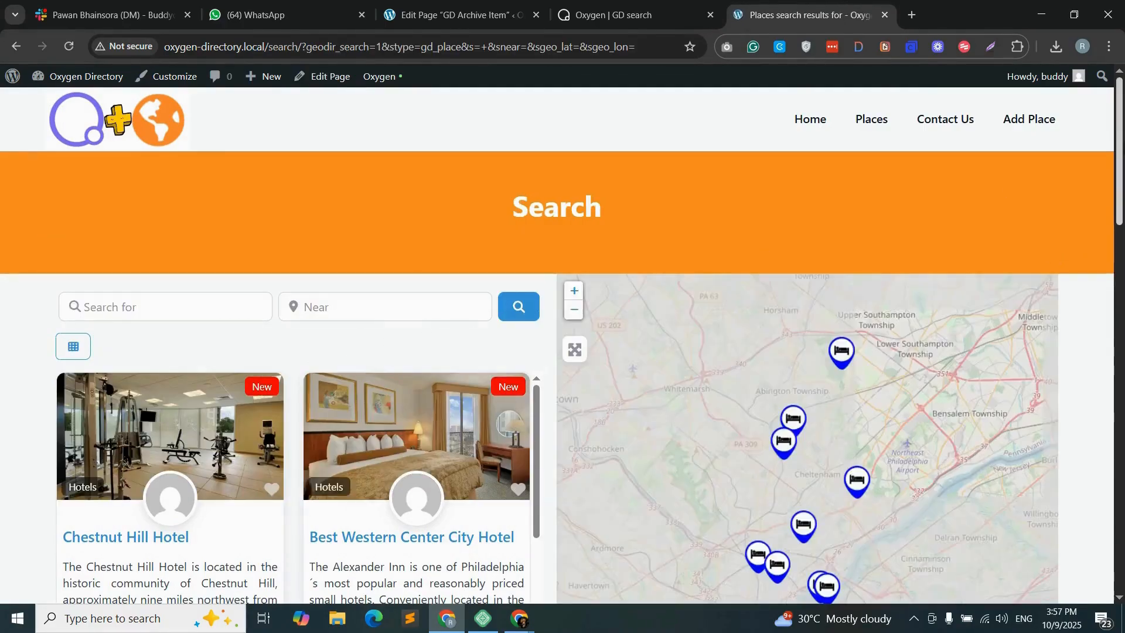
scroll(255, 367, down, 2)
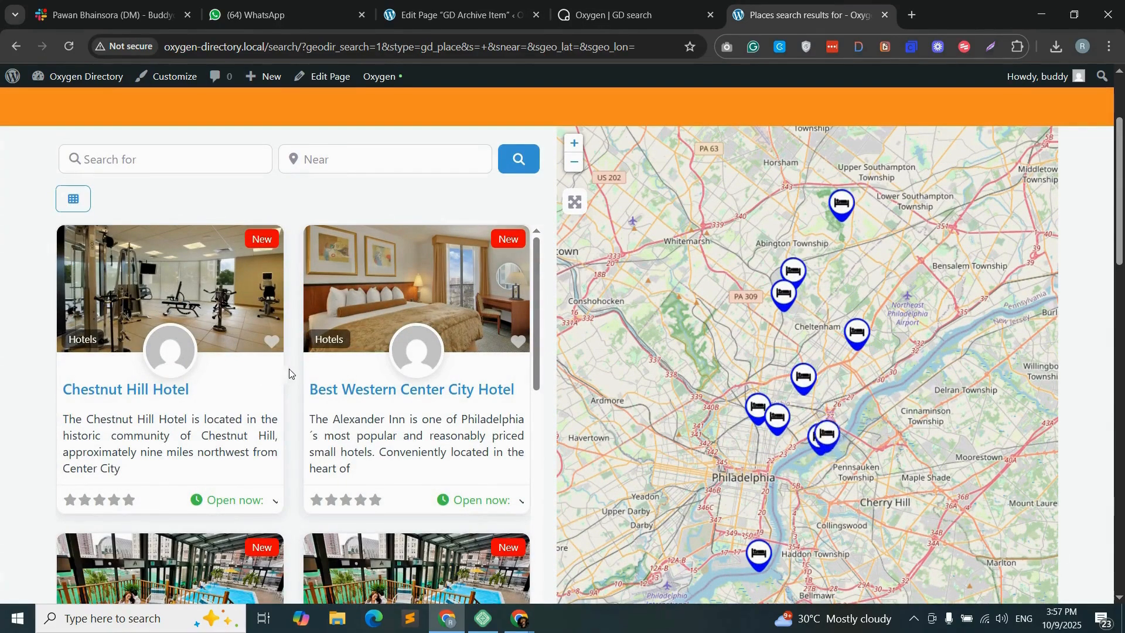
scroll(290, 374, up, 2)
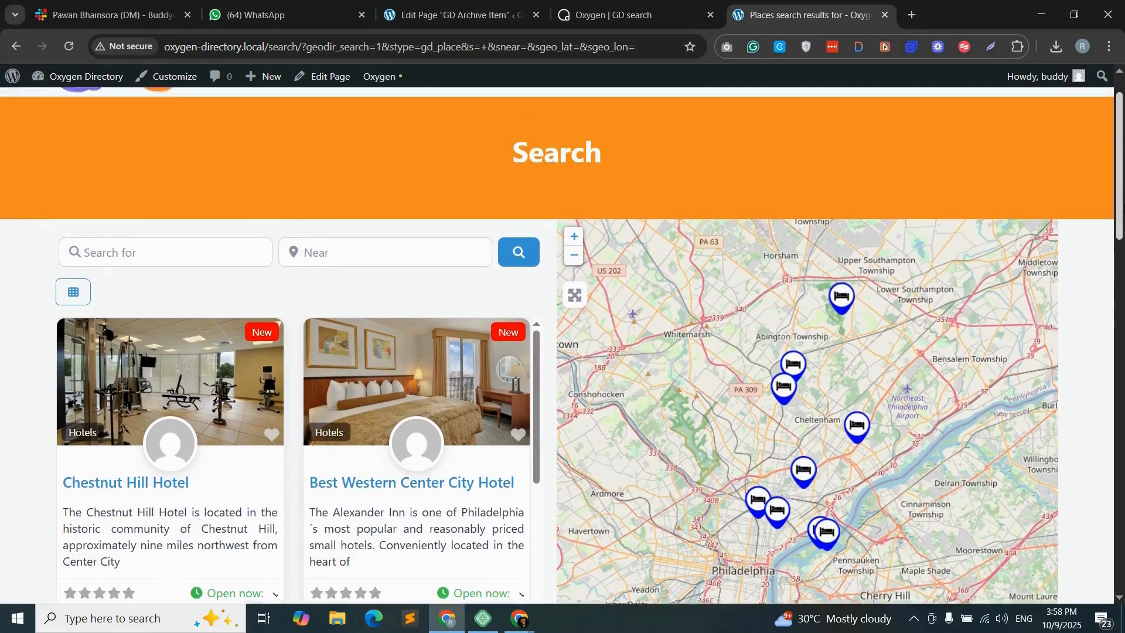
scroll(556, 358, up, 1)
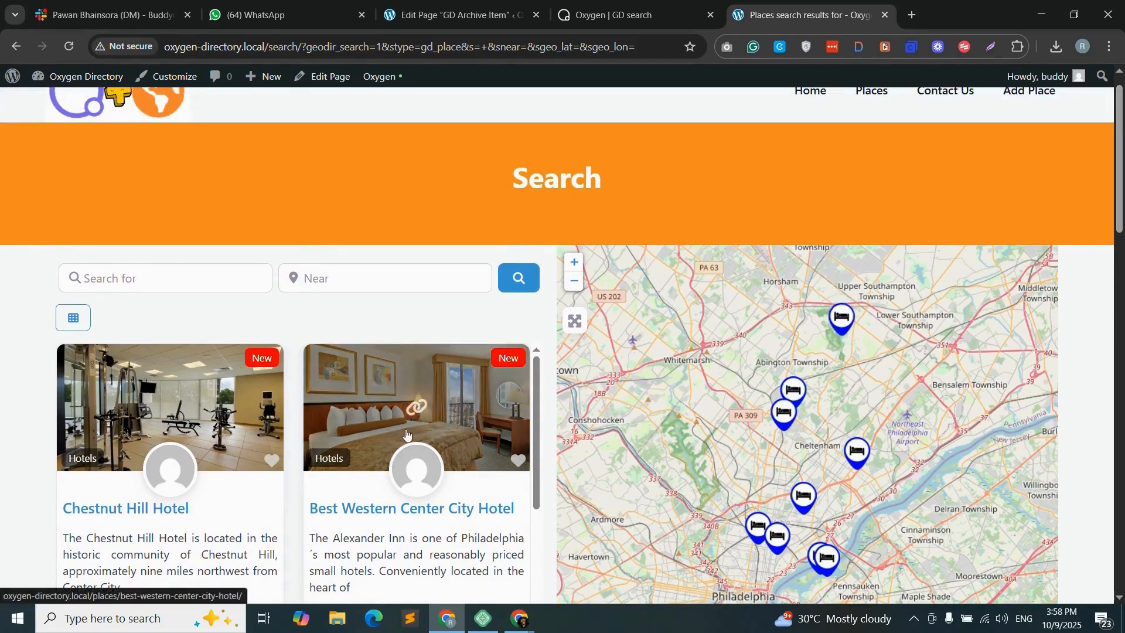